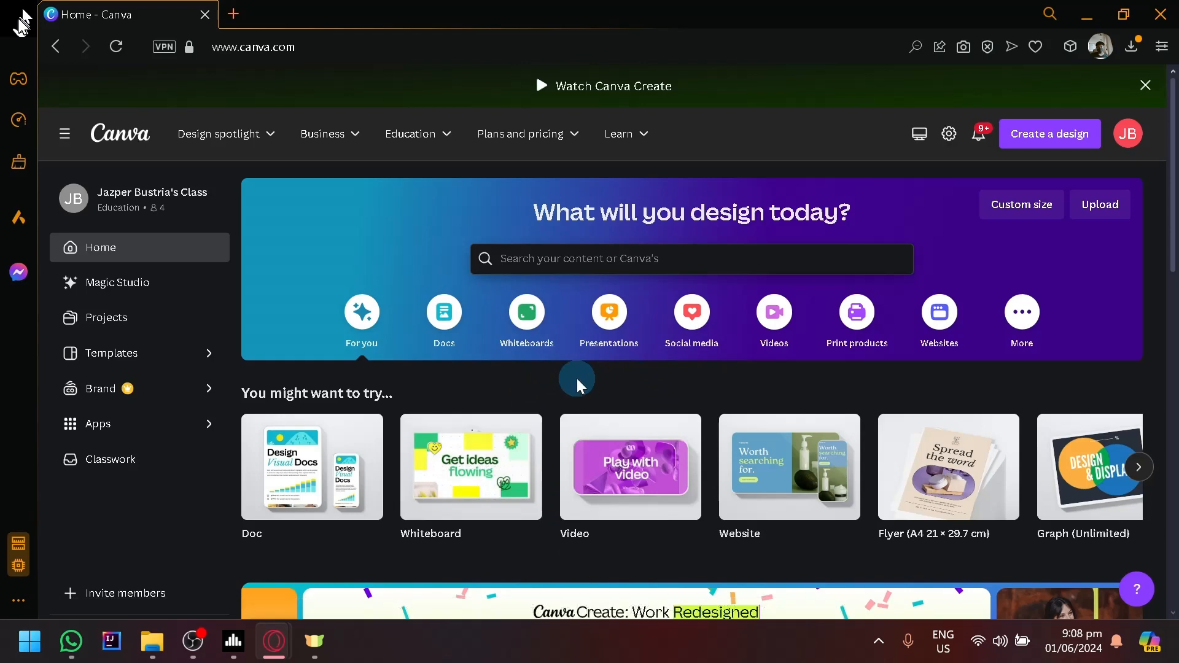
{"action": "scroll", "coordinate": [577, 386], "scroll_direction": "down", "scroll_amount": 2}
{"action": "scroll", "coordinate": [507, 483], "scroll_direction": "down", "scroll_amount": 1}
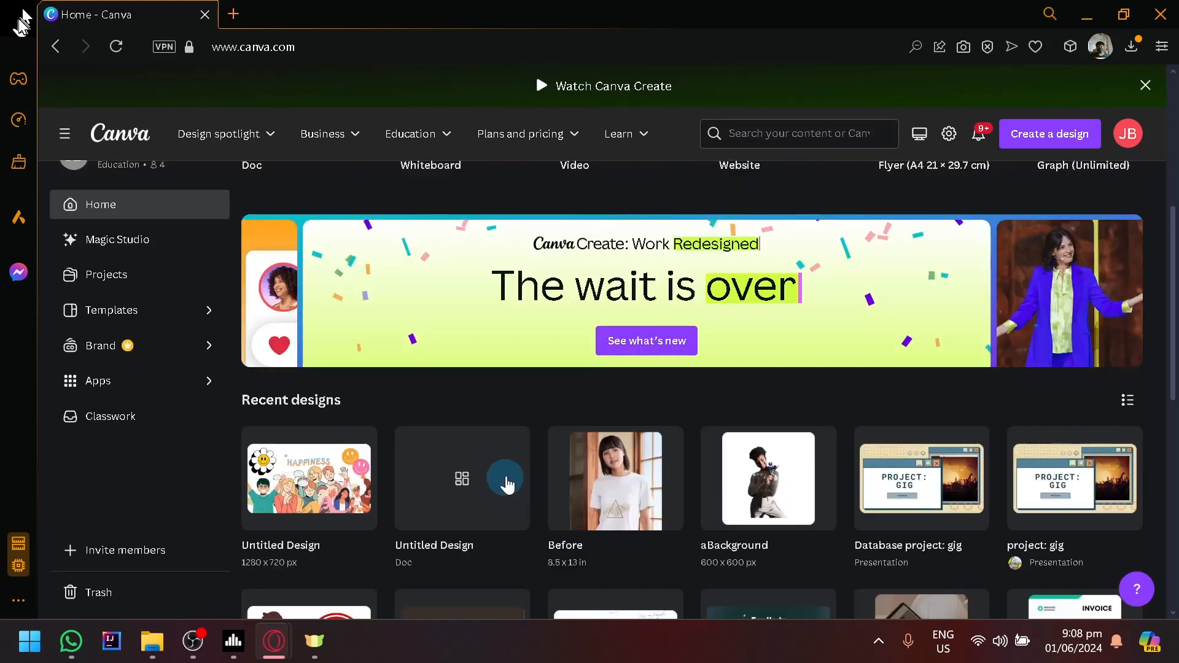
{"action": "scroll", "coordinate": [525, 376], "scroll_direction": "down", "scroll_amount": 1}
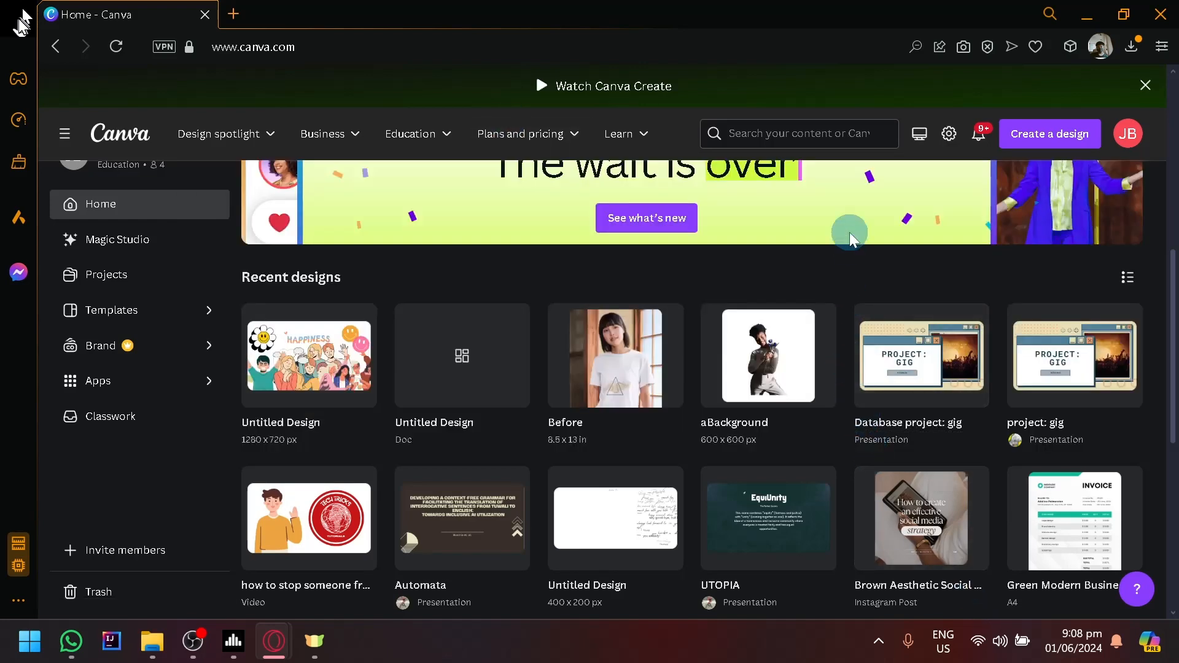
Search Canva for 'book' to bring up book-related design suggestions
{"action": "left_click", "coordinate": [820, 128]}
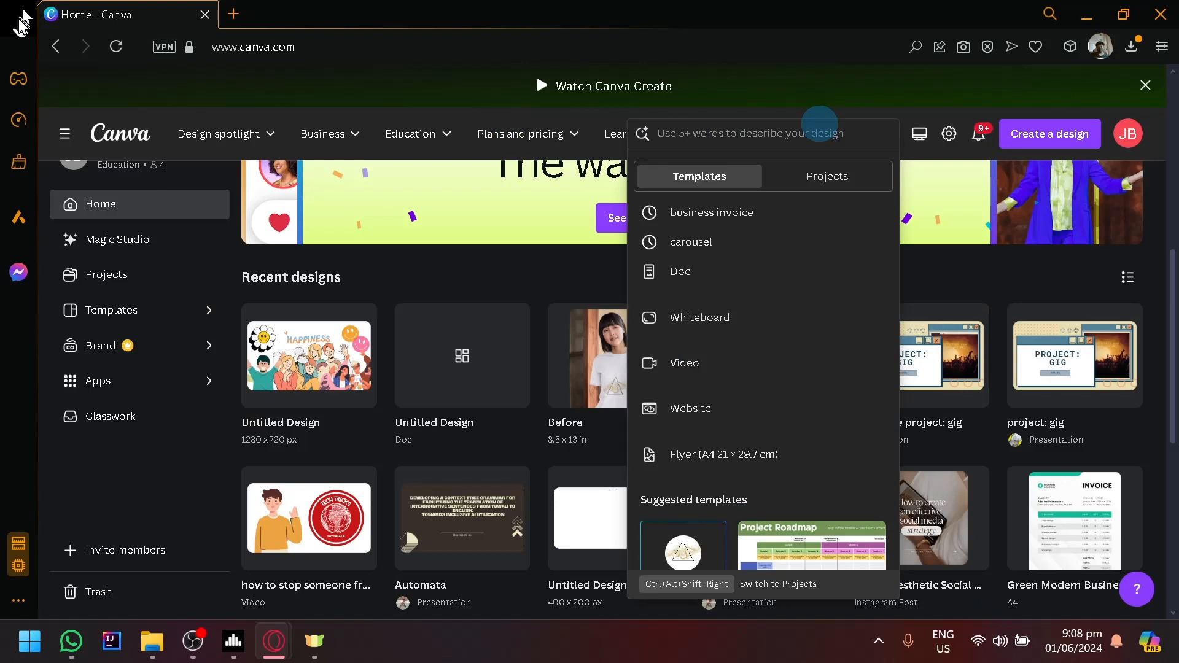
{"action": "type", "text": "bokk"}
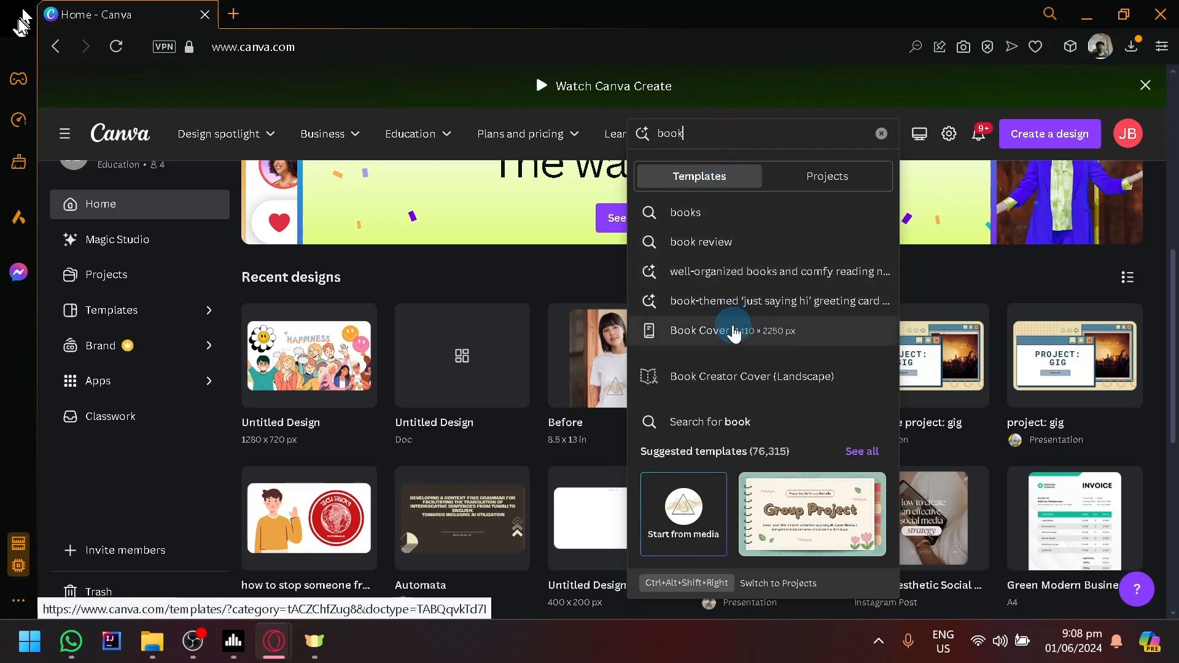
Go to the Book Cover templates and start a blank eBook design
{"action": "left_click", "coordinate": [735, 332]}
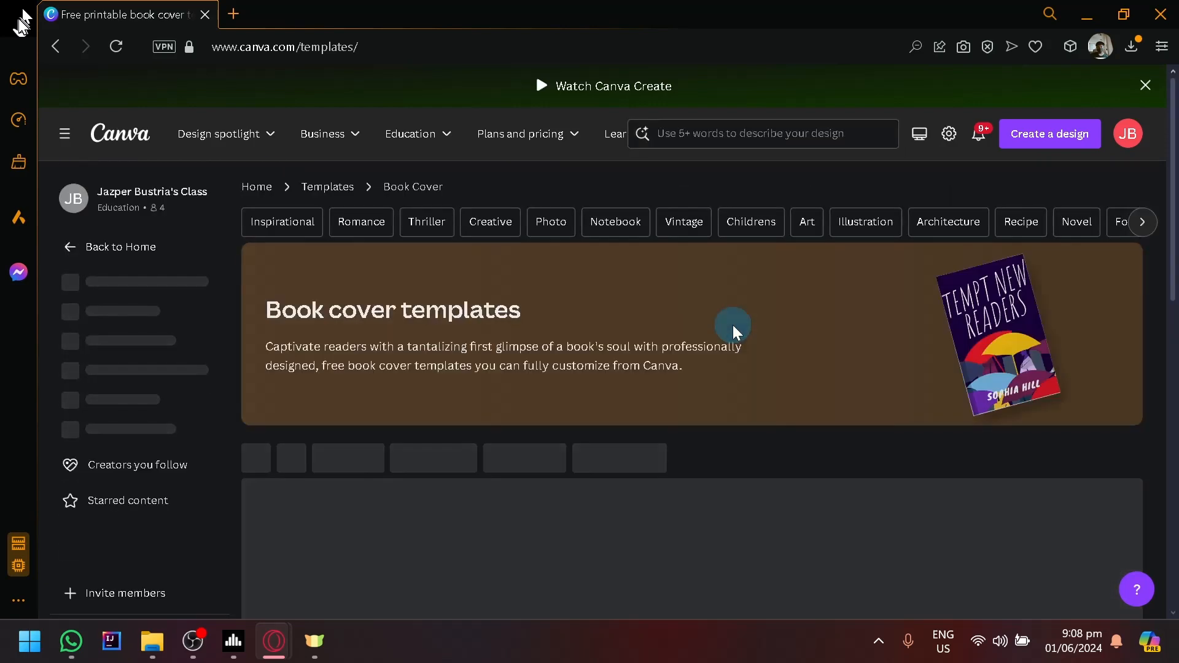
{"action": "scroll", "coordinate": [700, 396], "scroll_direction": "down", "scroll_amount": 1}
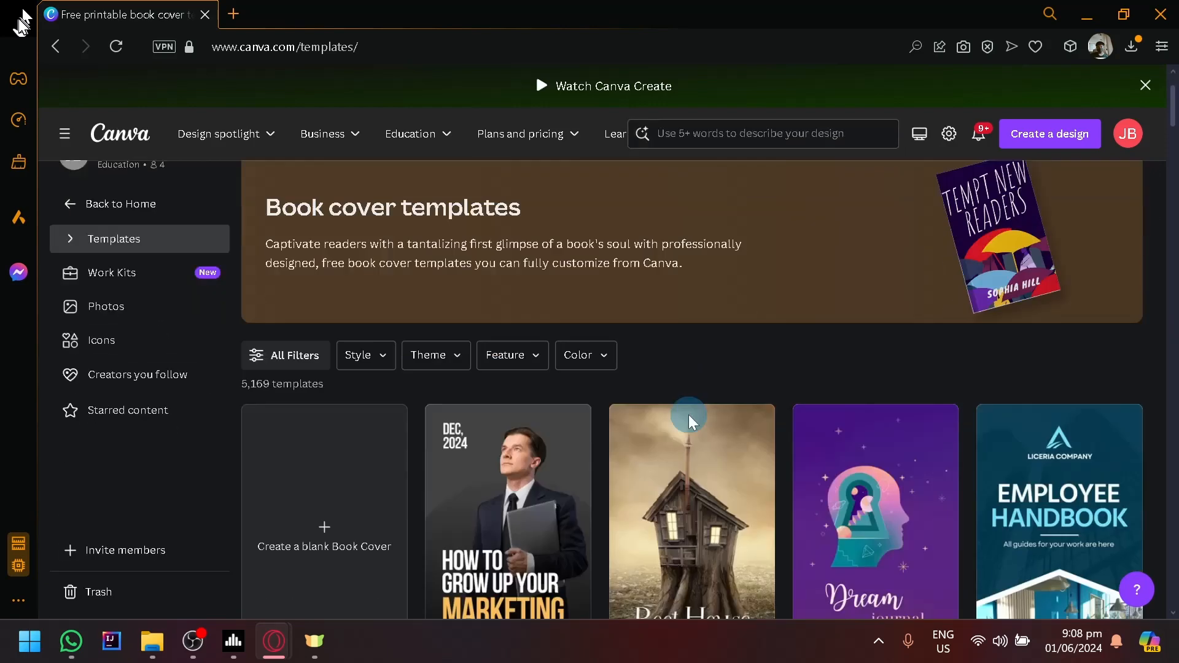
{"action": "scroll", "coordinate": [689, 420], "scroll_direction": "down", "scroll_amount": 2}
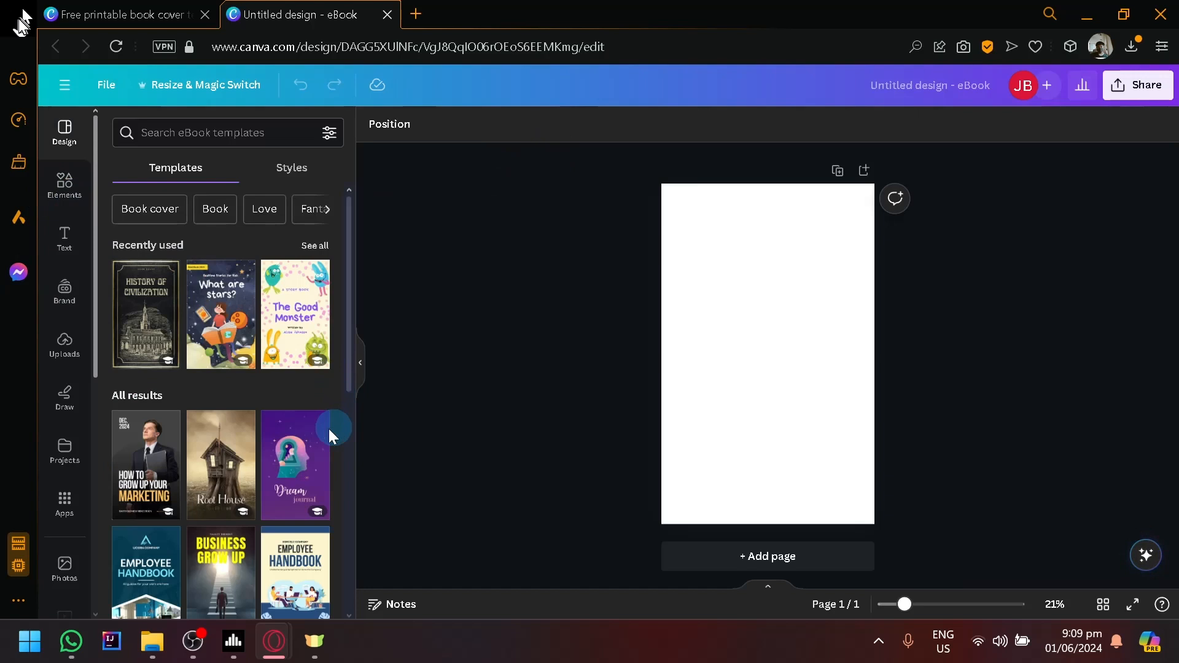
{"action": "mouse_move", "coordinate": [295, 465]}
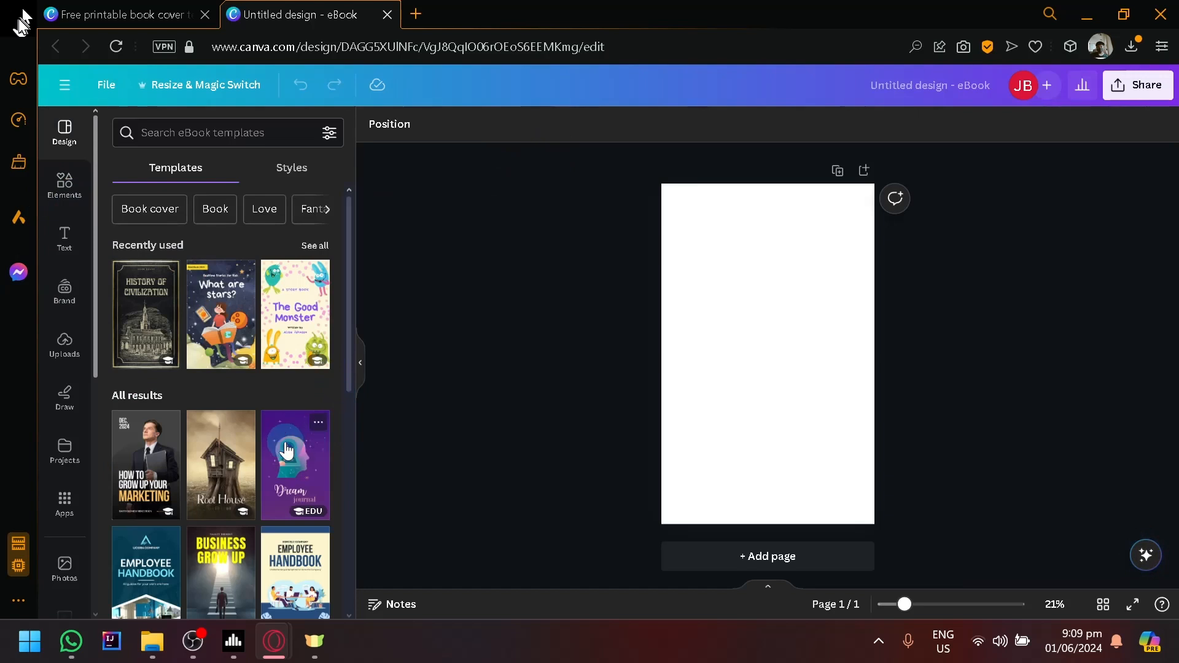
Find and apply the starry 'What are stars?' cover from the elements library
{"action": "left_click", "coordinate": [74, 181]}
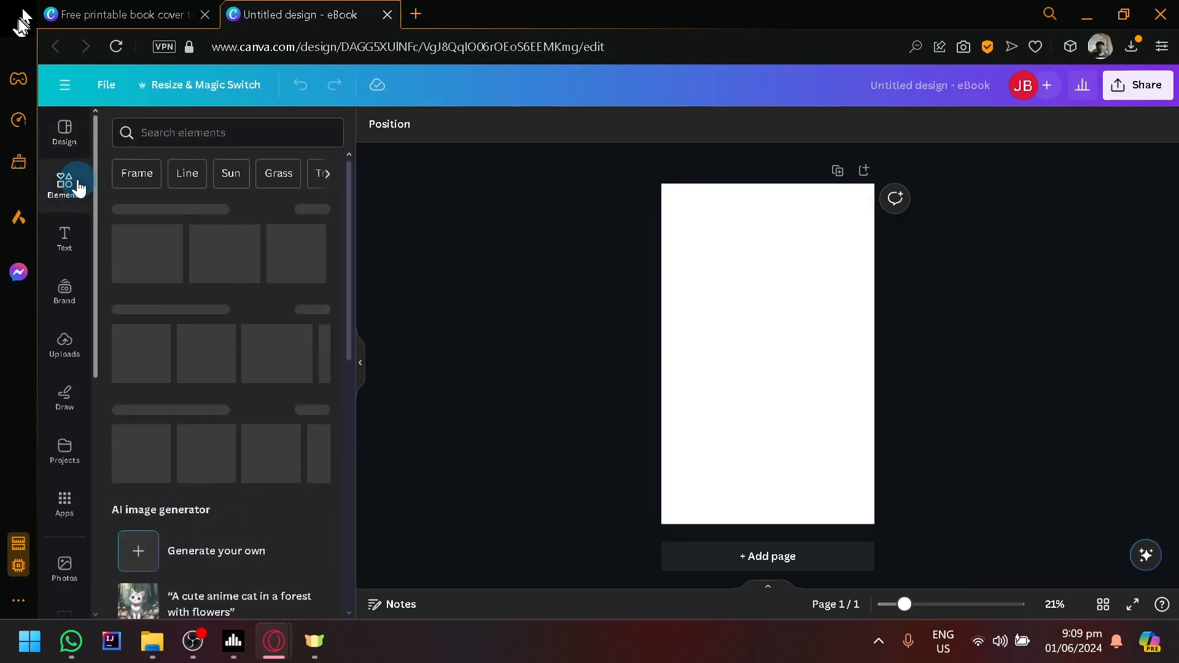
{"action": "left_click", "coordinate": [185, 132]}
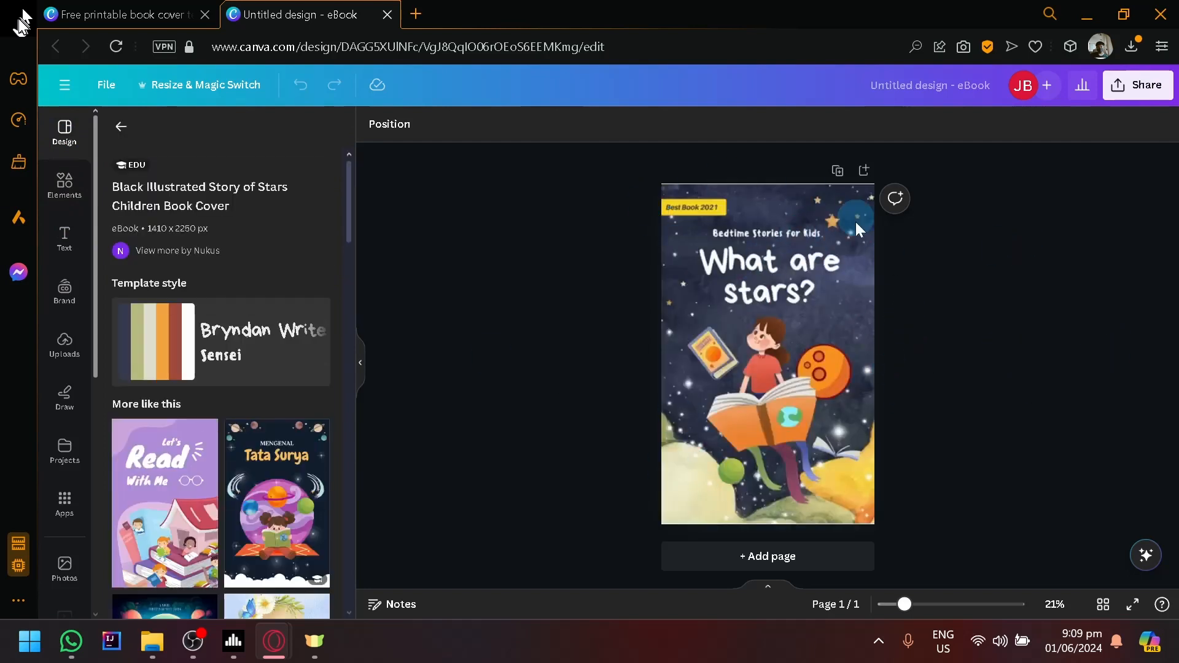
{"action": "left_click", "coordinate": [682, 250]}
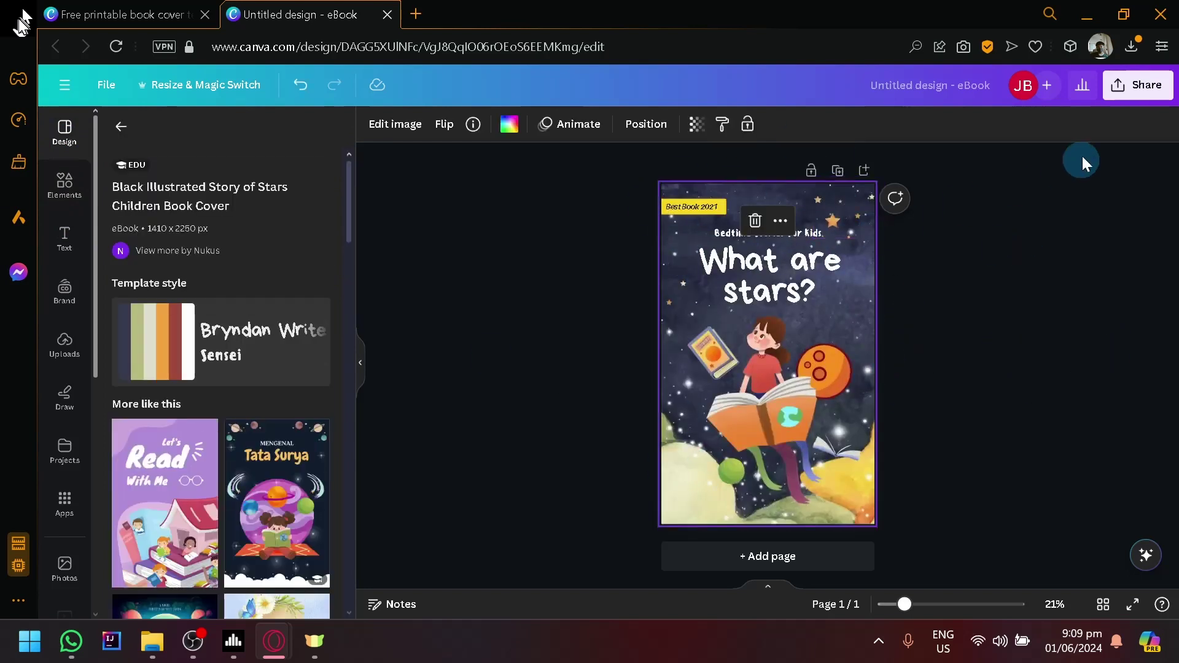
Download the cover design as a PNG image via Share > Download
{"action": "left_click", "coordinate": [1150, 89]}
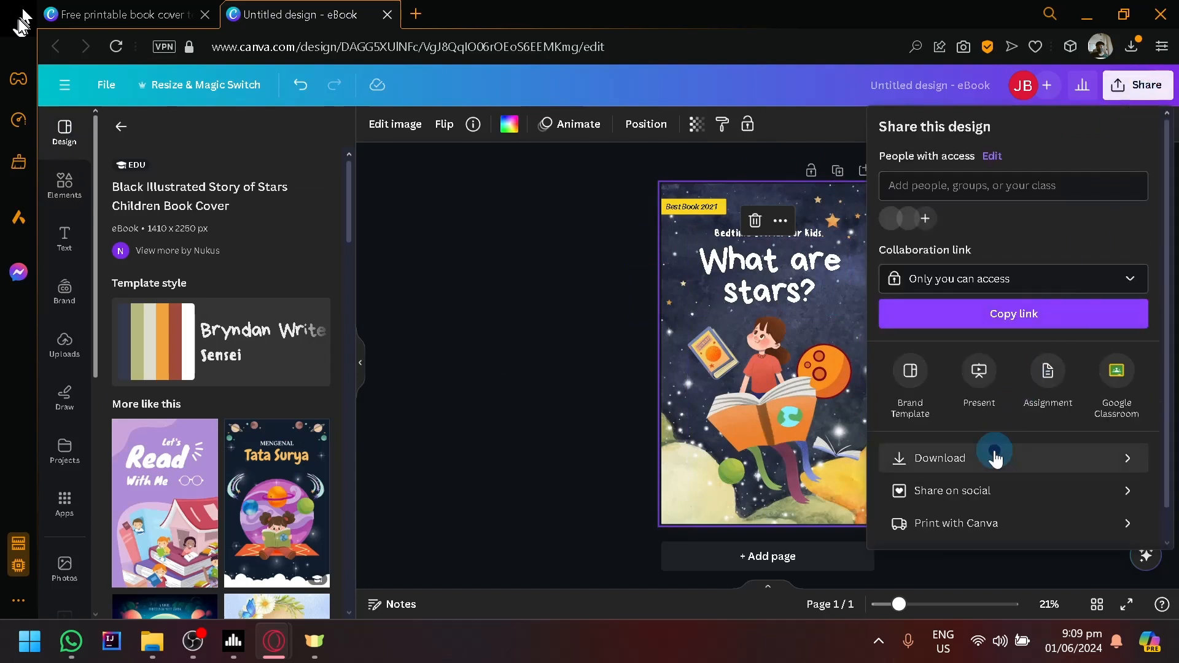
{"action": "left_click", "coordinate": [995, 453]}
{"action": "left_click", "coordinate": [1047, 192]}
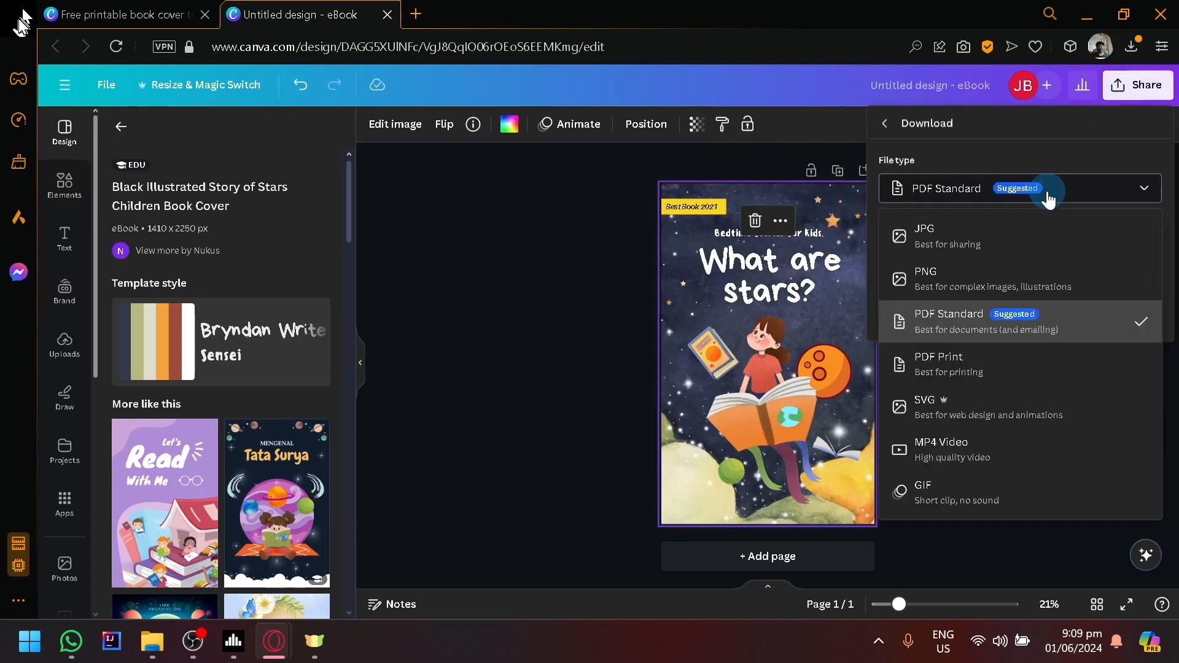
{"action": "left_click", "coordinate": [1030, 279]}
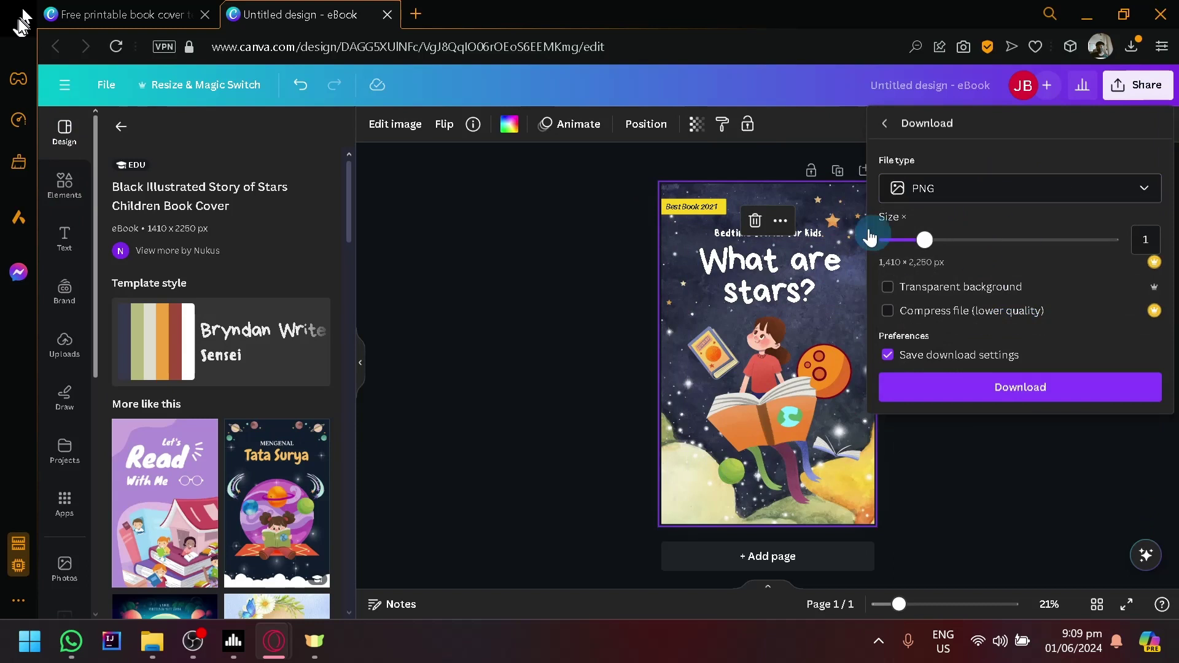
{"action": "left_click", "coordinate": [987, 406]}
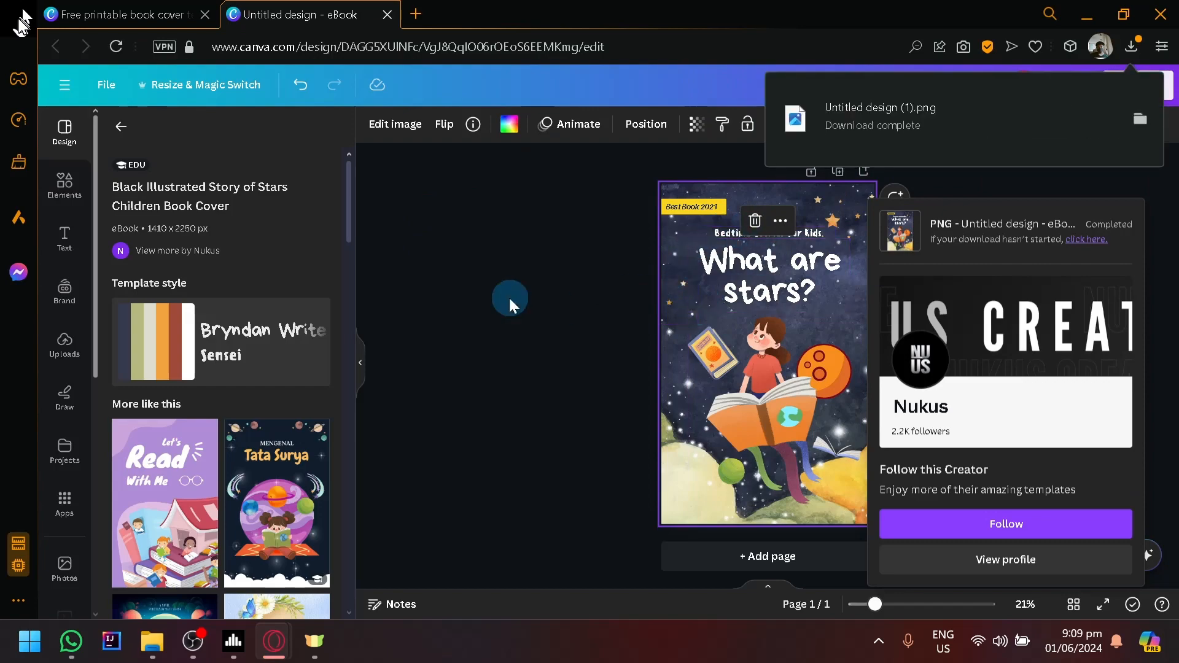
Delete all template elements, the starry background image, page colour and 'Best Book 2021' label
{"action": "left_click", "coordinate": [121, 14]}
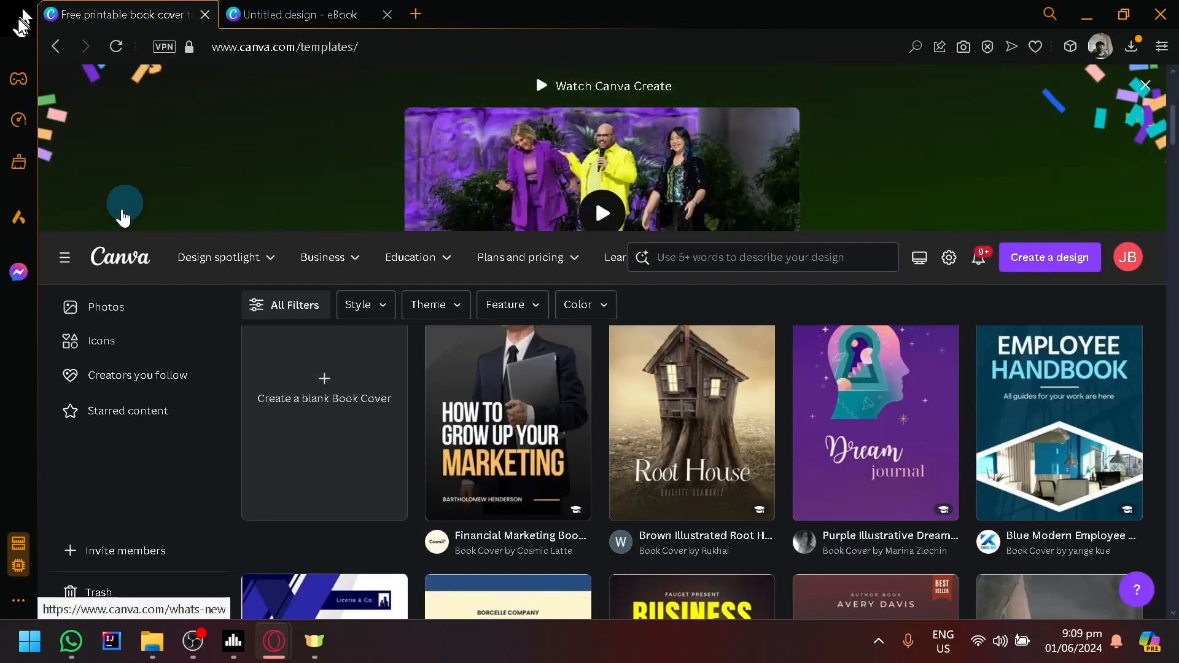
{"action": "scroll", "coordinate": [736, 328], "scroll_direction": "up", "scroll_amount": 2}
{"action": "scroll", "coordinate": [421, 185], "scroll_direction": "up", "scroll_amount": 2}
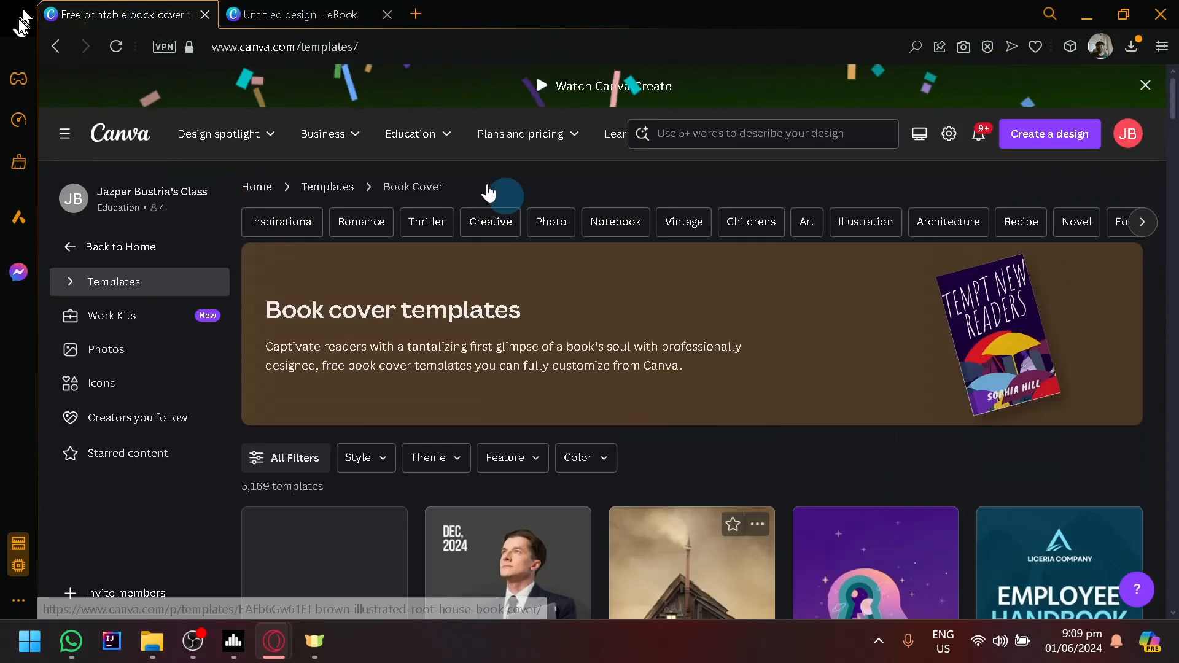
{"action": "left_click", "coordinate": [310, 12]}
{"action": "left_click_drag", "start_coordinate": [571, 217], "coordinate": [896, 447]}
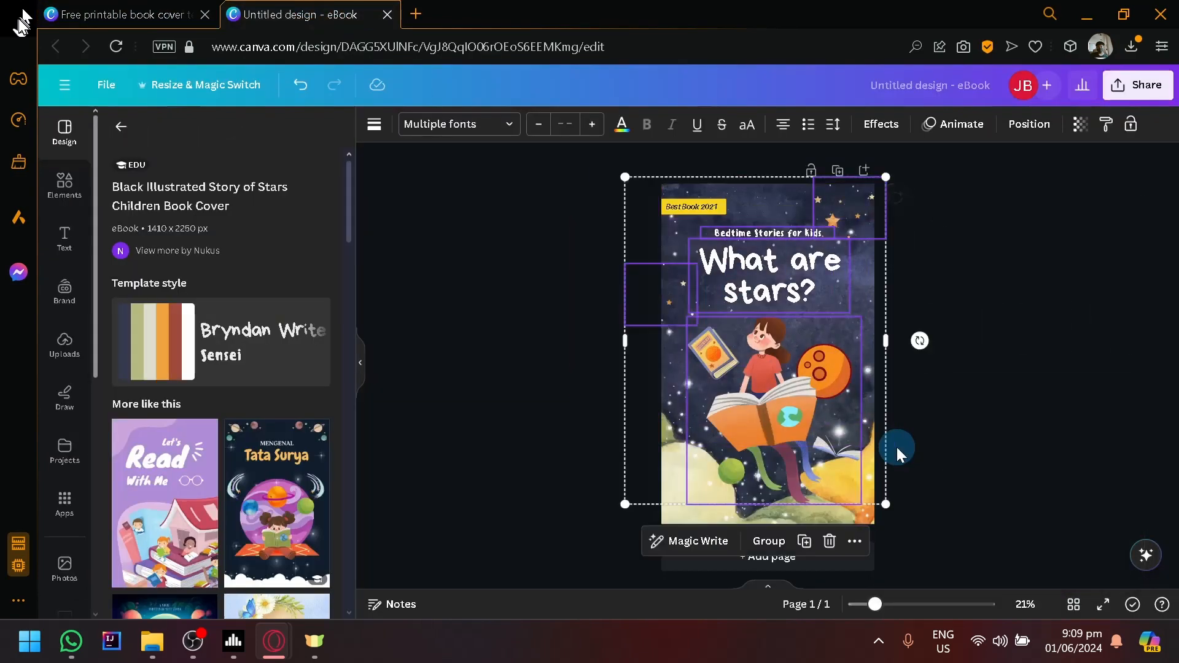
{"action": "key", "text": "Delete"}
{"action": "left_click_drag", "start_coordinate": [646, 179], "coordinate": [891, 421]}
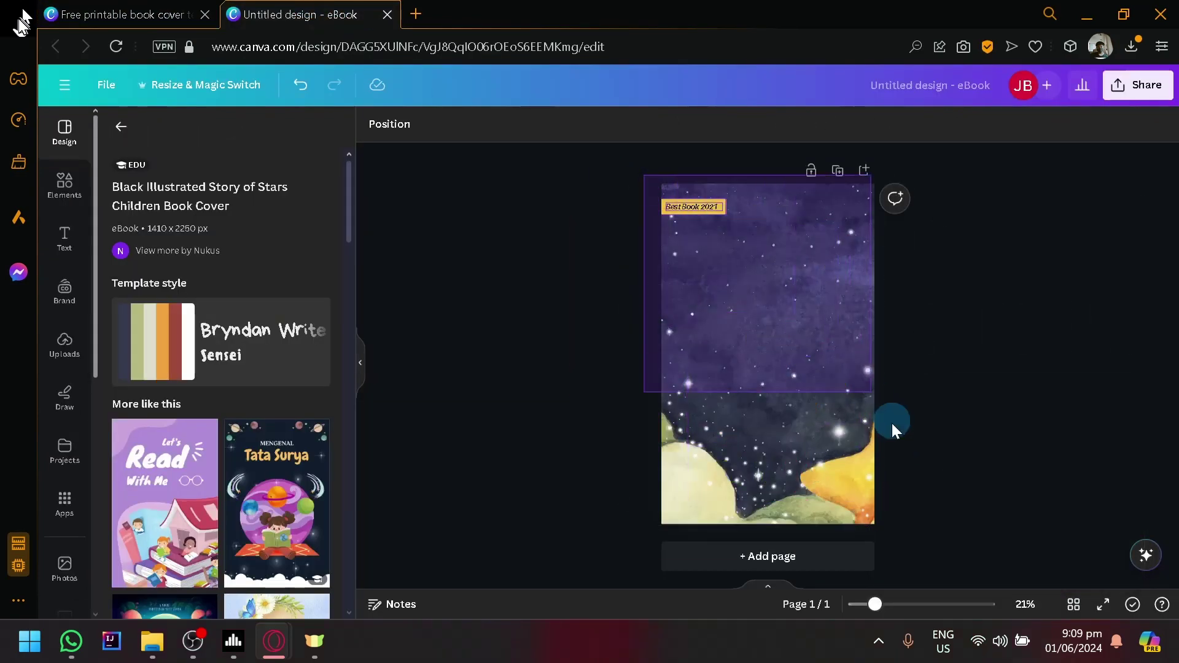
{"action": "left_click", "coordinate": [803, 361]}
{"action": "key", "text": "Delete"}
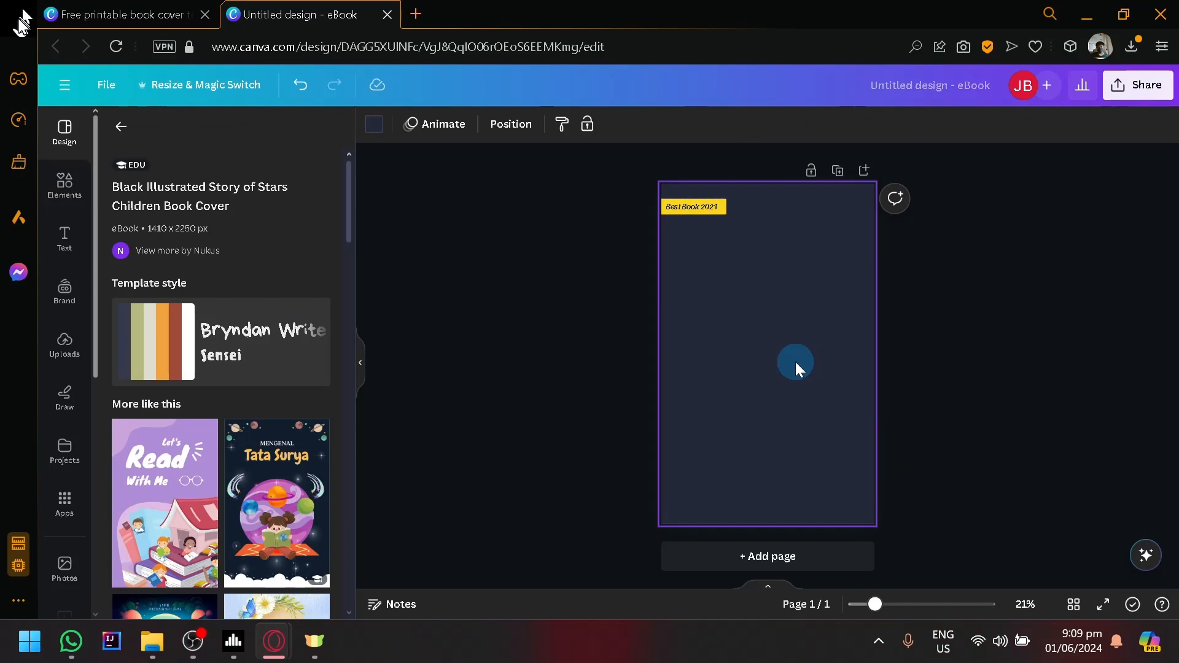
{"action": "key", "text": "Delete"}
{"action": "left_click", "coordinate": [690, 213]}
{"action": "left_click_drag", "start_coordinate": [715, 242], "coordinate": [666, 198]}
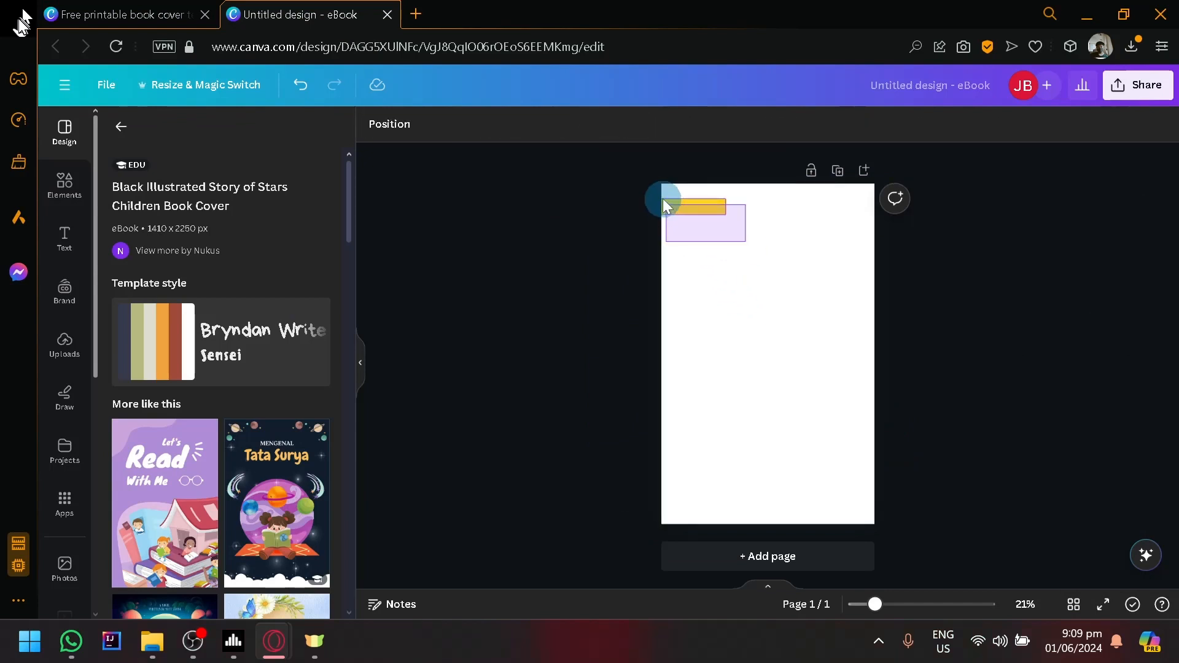
{"action": "key", "text": "Delete"}
Drag the downloaded cover PNG onto the page and enlarge it to fill it
{"action": "left_click", "coordinate": [1132, 46]}
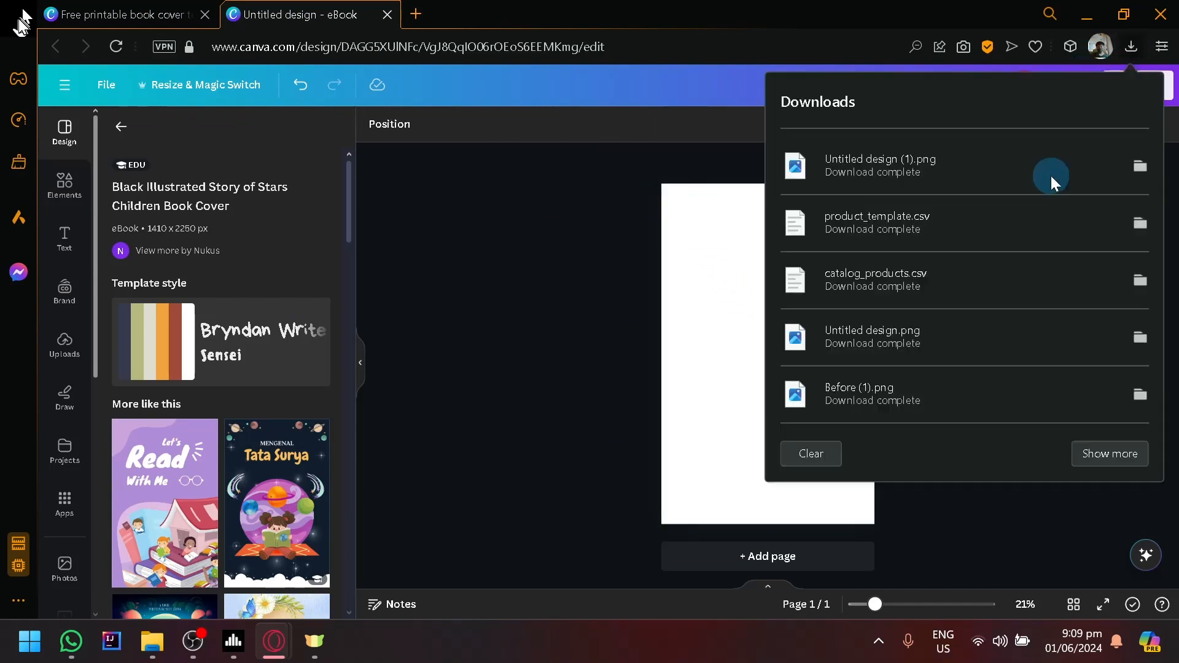
{"action": "mouse_move", "coordinate": [1009, 185]}
{"action": "left_mouse_down"}
{"action": "mouse_move", "coordinate": [843, 219]}
{"action": "mouse_move", "coordinate": [719, 263]}
{"action": "left_mouse_up"}
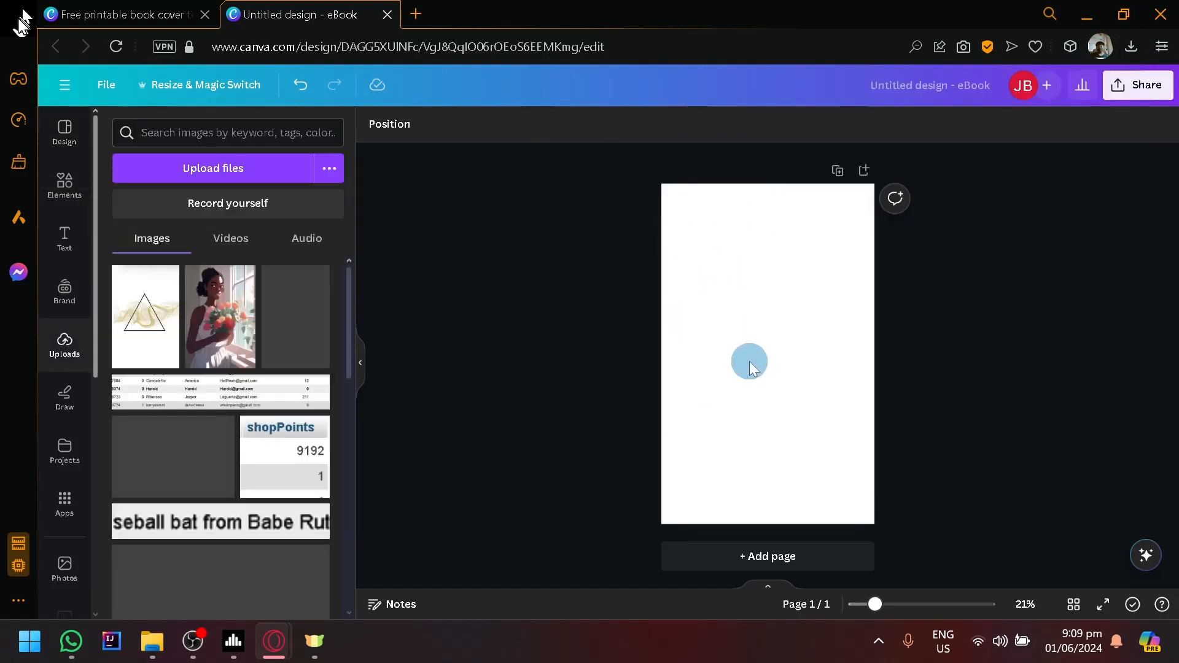
{"action": "left_click_drag", "start_coordinate": [752, 343], "coordinate": [739, 321]}
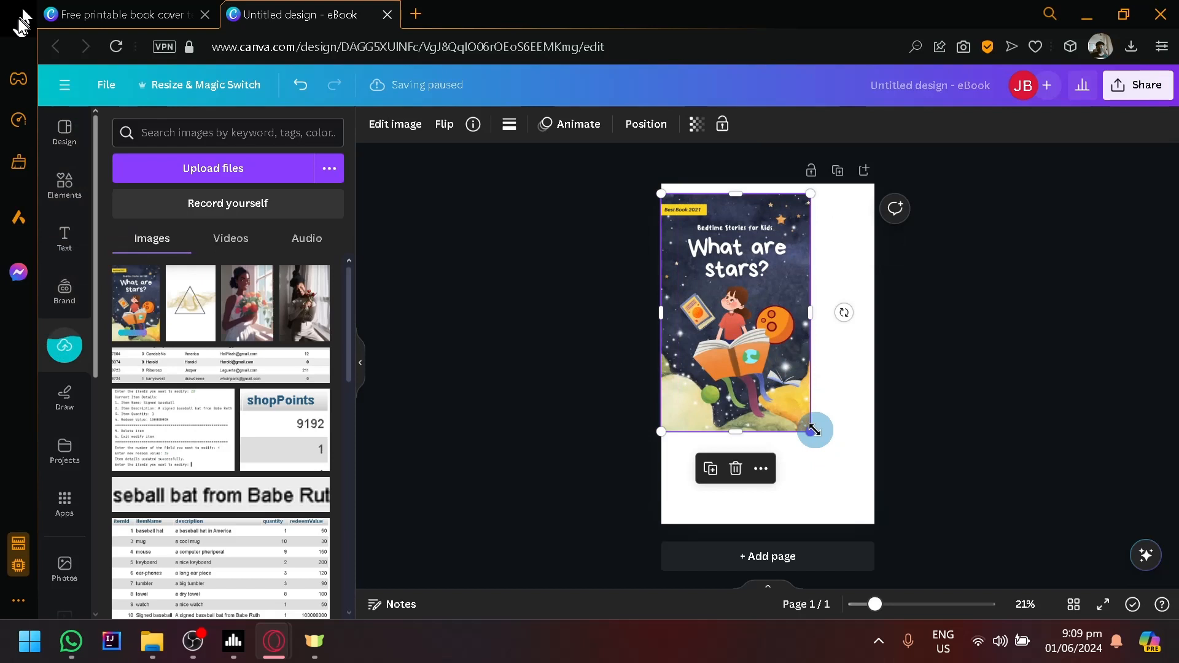
{"action": "left_click_drag", "start_coordinate": [815, 426], "coordinate": [854, 500]}
{"action": "left_click_drag", "start_coordinate": [824, 449], "coordinate": [835, 453]}
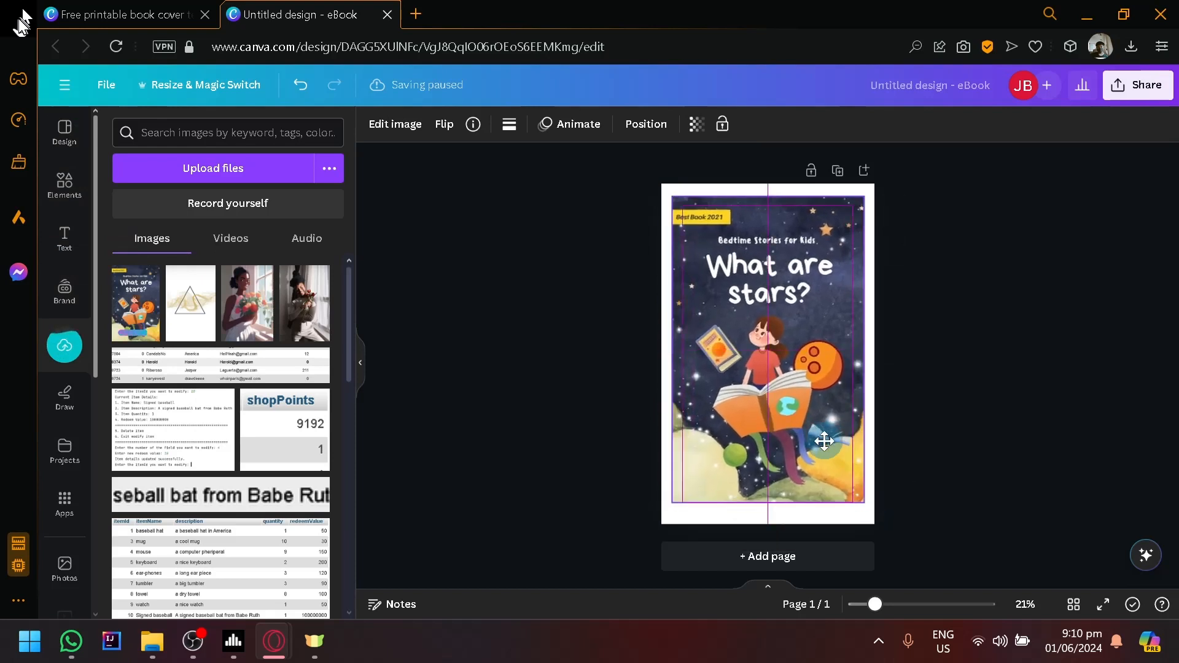
Open image editing for the cover and show all Print mockups
{"action": "left_click", "coordinate": [397, 139]}
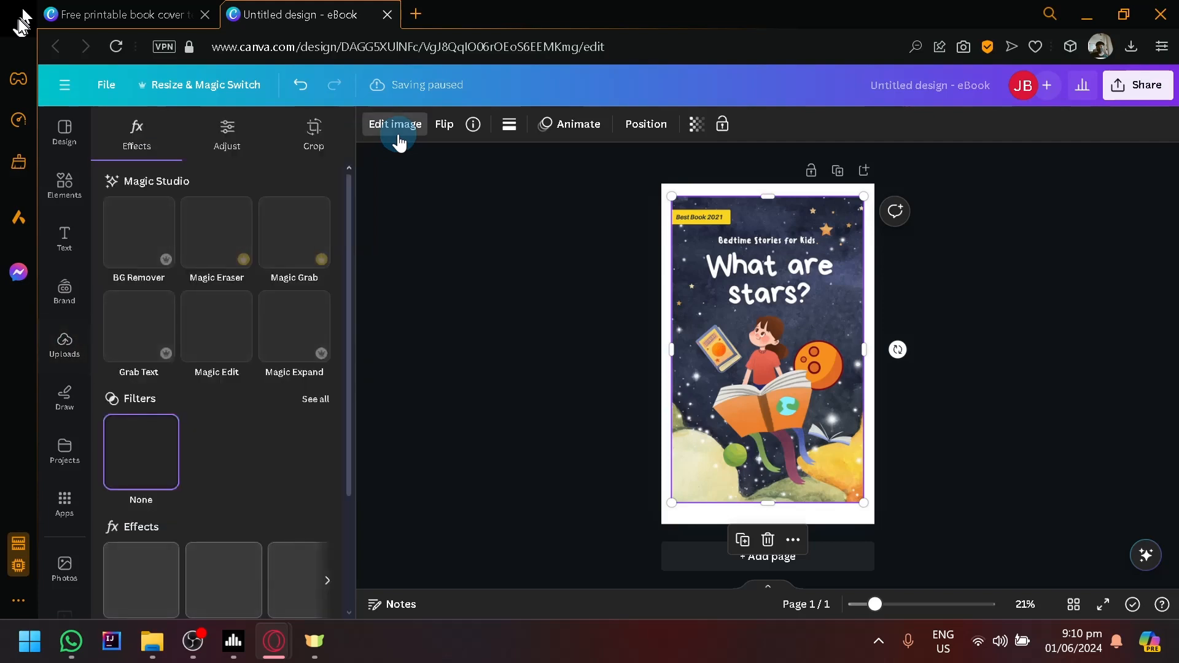
{"action": "scroll", "coordinate": [212, 442], "scroll_direction": "down", "scroll_amount": 3}
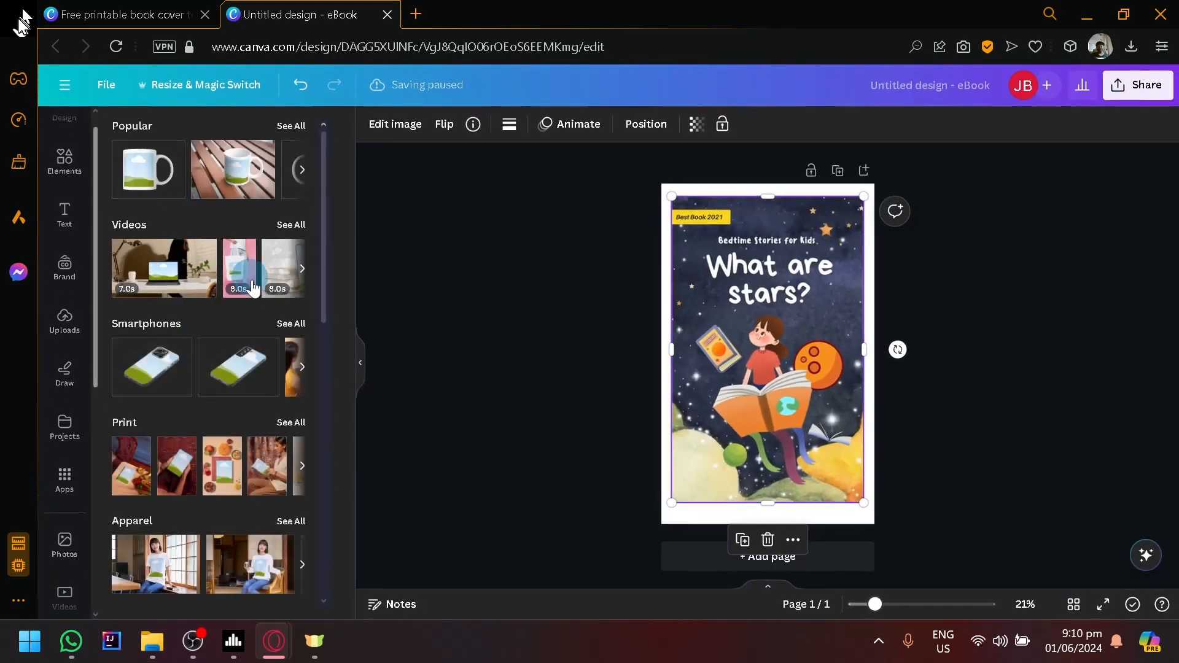
{"action": "scroll", "coordinate": [283, 323], "scroll_direction": "down", "scroll_amount": 2}
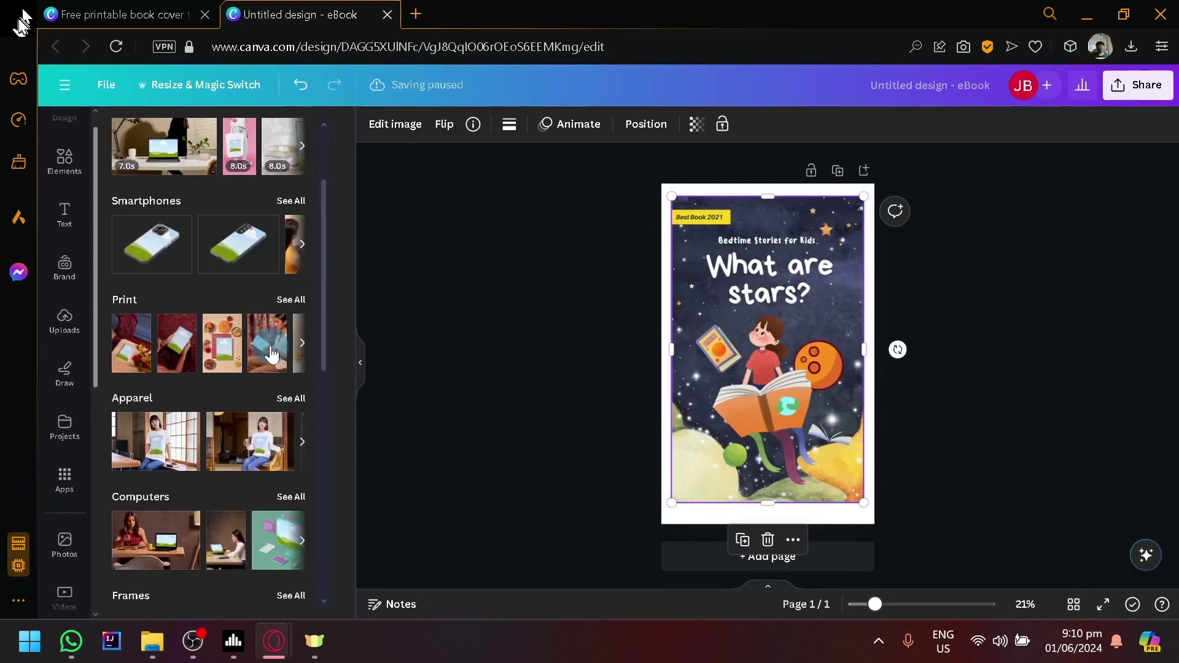
{"action": "left_click", "coordinate": [288, 303]}
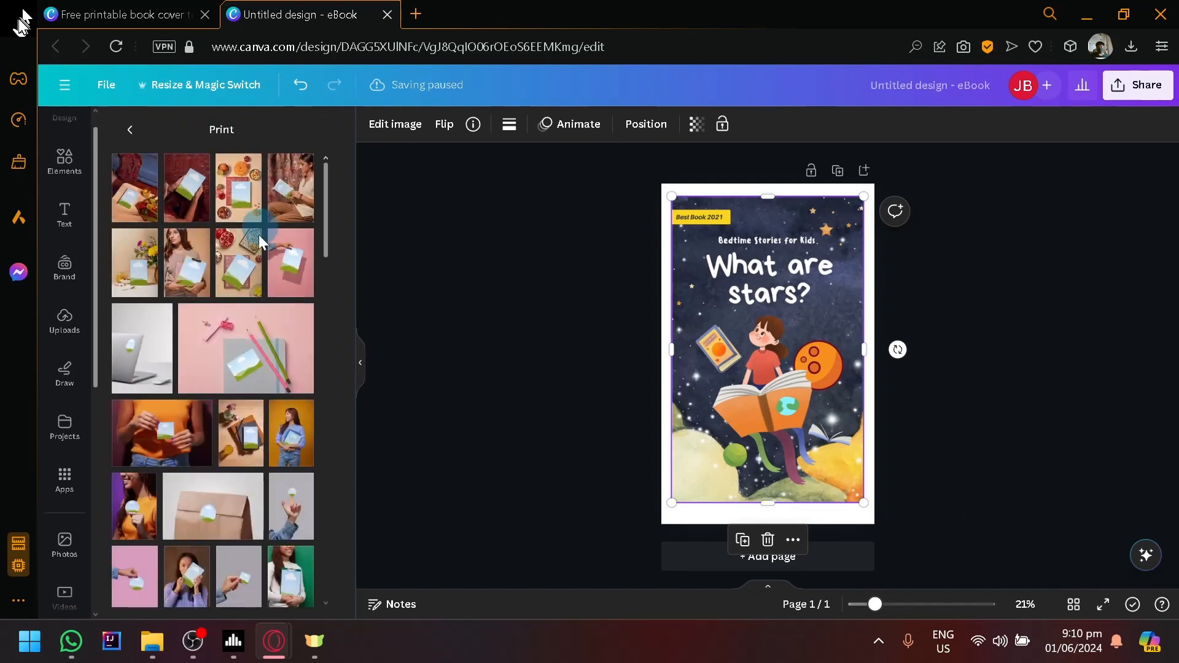
{"action": "scroll", "coordinate": [277, 308], "scroll_direction": "down", "scroll_amount": 3}
{"action": "scroll", "coordinate": [264, 296], "scroll_direction": "down", "scroll_amount": 1}
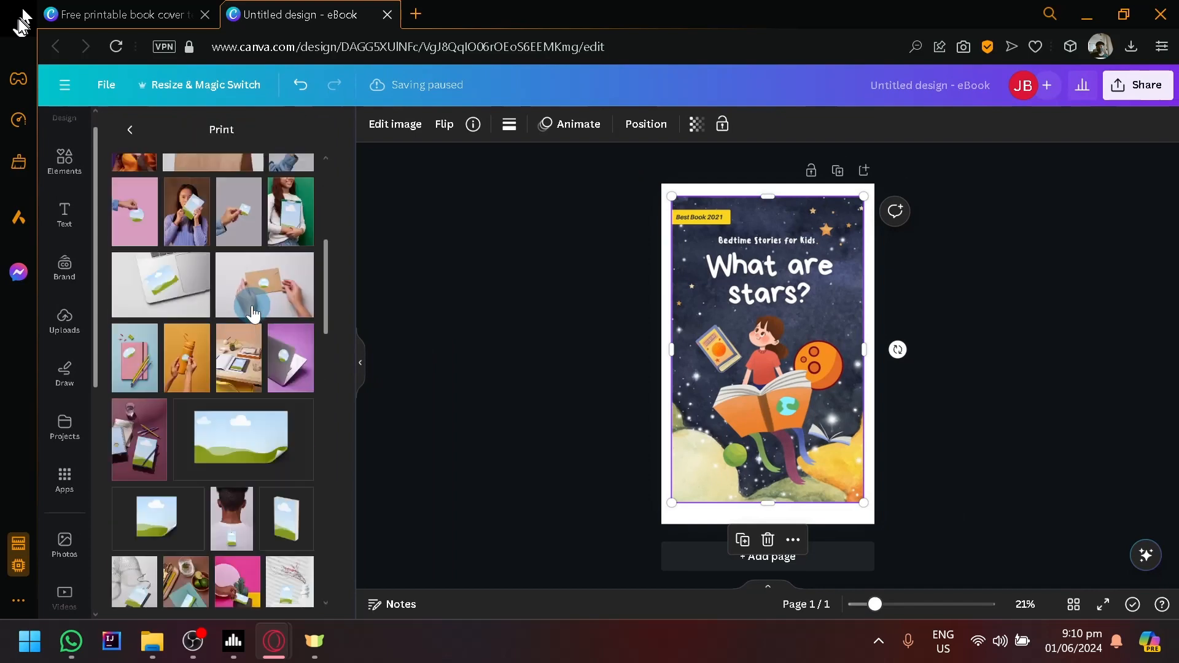
{"action": "scroll", "coordinate": [225, 384], "scroll_direction": "down", "scroll_amount": 2}
{"action": "scroll", "coordinate": [226, 383], "scroll_direction": "down", "scroll_amount": 2}
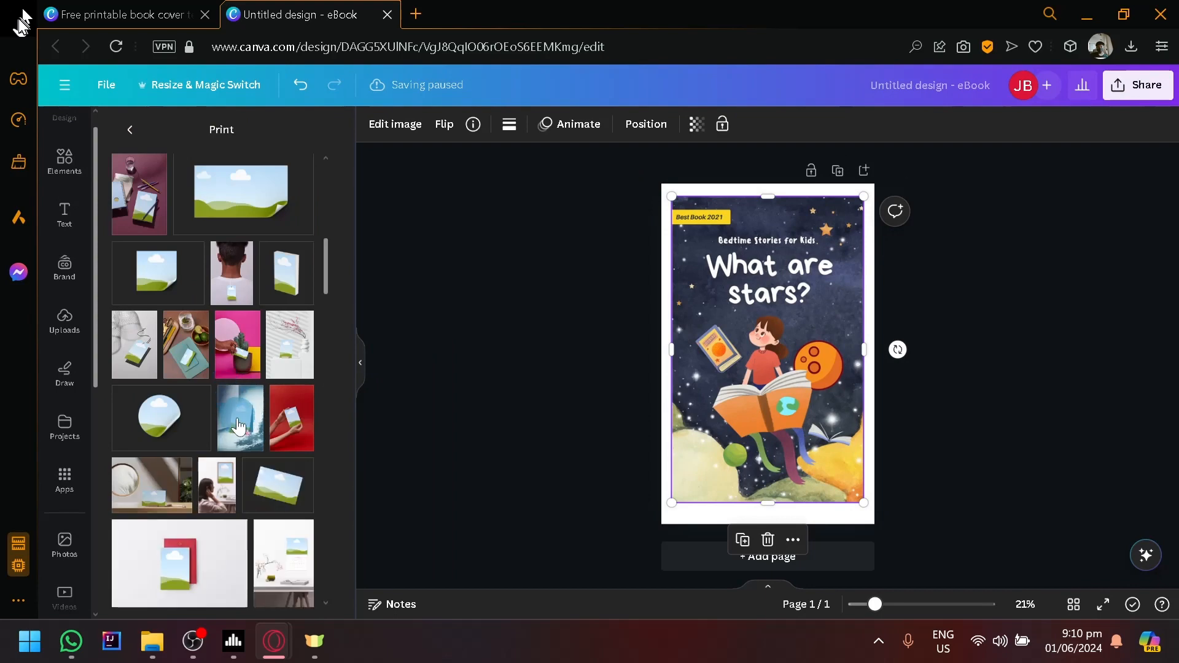
{"action": "scroll", "coordinate": [228, 396], "scroll_direction": "down", "scroll_amount": 2}
{"action": "scroll", "coordinate": [232, 420], "scroll_direction": "down", "scroll_amount": 2}
{"action": "scroll", "coordinate": [238, 450], "scroll_direction": "down", "scroll_amount": 2}
{"action": "scroll", "coordinate": [238, 449], "scroll_direction": "down", "scroll_amount": 2}
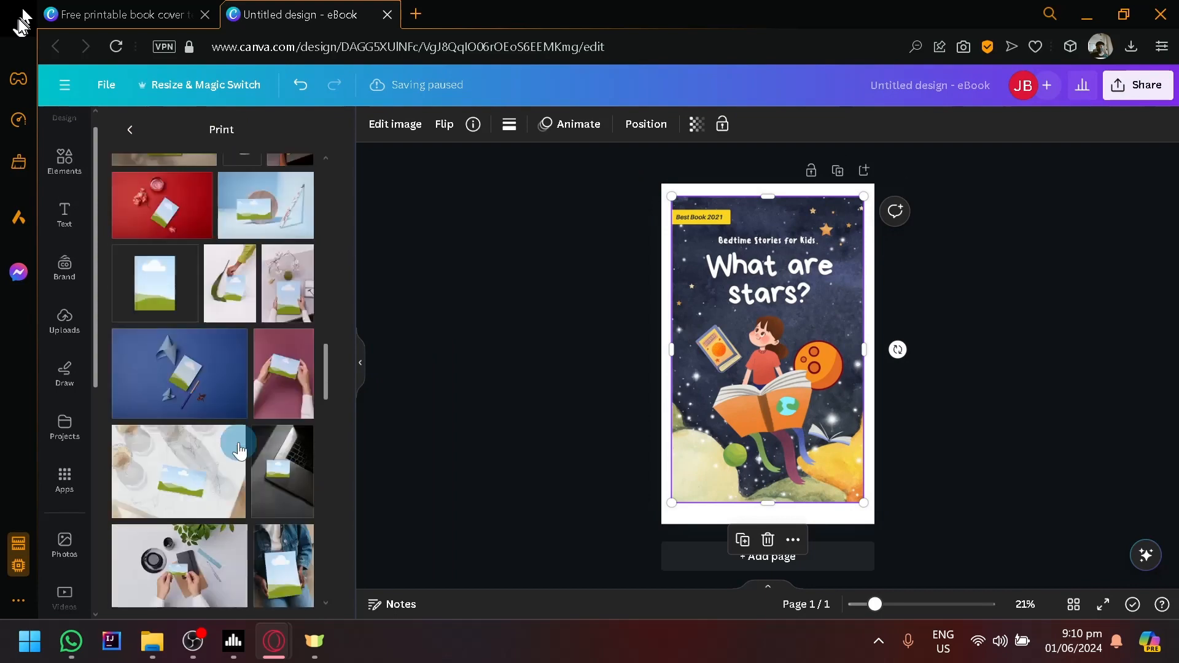
{"action": "scroll", "coordinate": [239, 450], "scroll_direction": "down", "scroll_amount": 2}
{"action": "scroll", "coordinate": [238, 449], "scroll_direction": "down", "scroll_amount": 2}
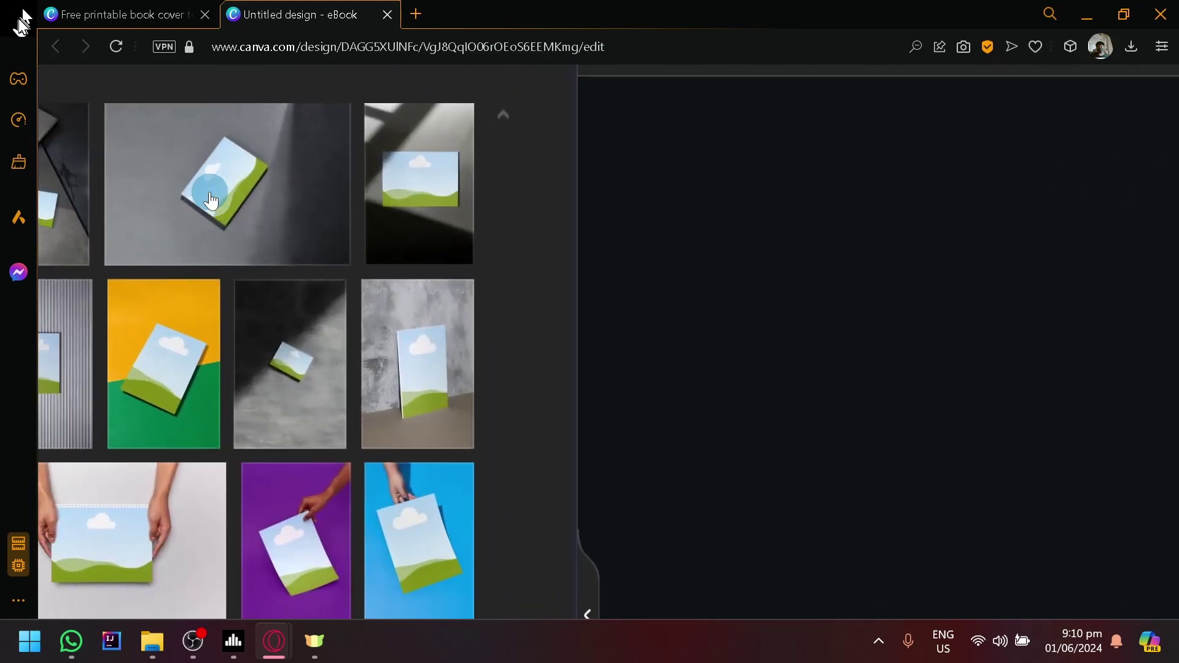
Apply the hands-holding-booklet mockup on beige to the cover image
{"action": "left_click", "coordinate": [221, 200]}
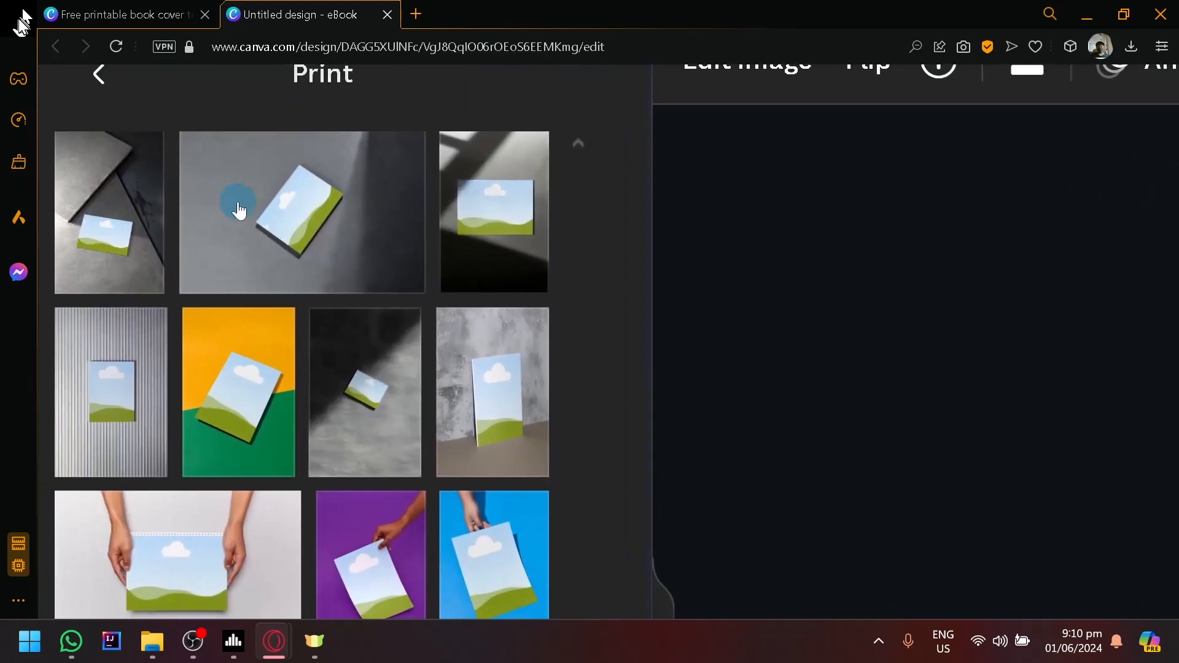
{"action": "scroll", "coordinate": [389, 448], "scroll_direction": "down", "scroll_amount": 2}
{"action": "scroll", "coordinate": [389, 448], "scroll_direction": "down", "scroll_amount": 2}
{"action": "scroll", "coordinate": [389, 450], "scroll_direction": "down", "scroll_amount": 1}
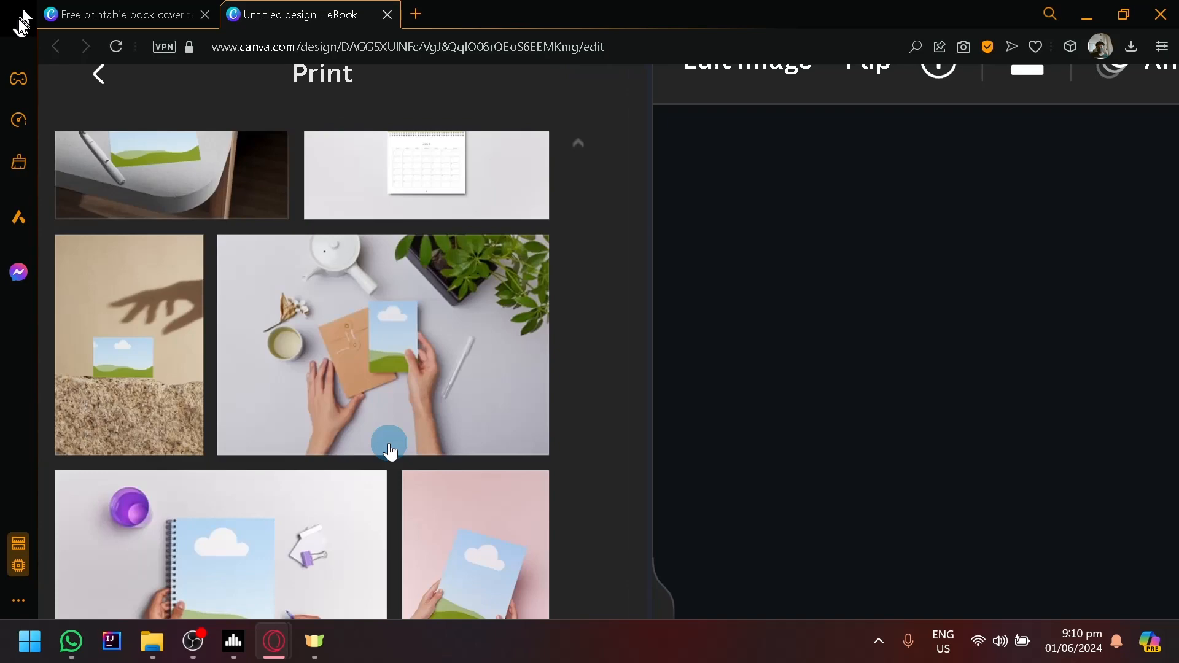
{"action": "scroll", "coordinate": [389, 450], "scroll_direction": "down", "scroll_amount": 2}
{"action": "scroll", "coordinate": [389, 450], "scroll_direction": "down", "scroll_amount": 3}
{"action": "scroll", "coordinate": [389, 449], "scroll_direction": "down", "scroll_amount": 1}
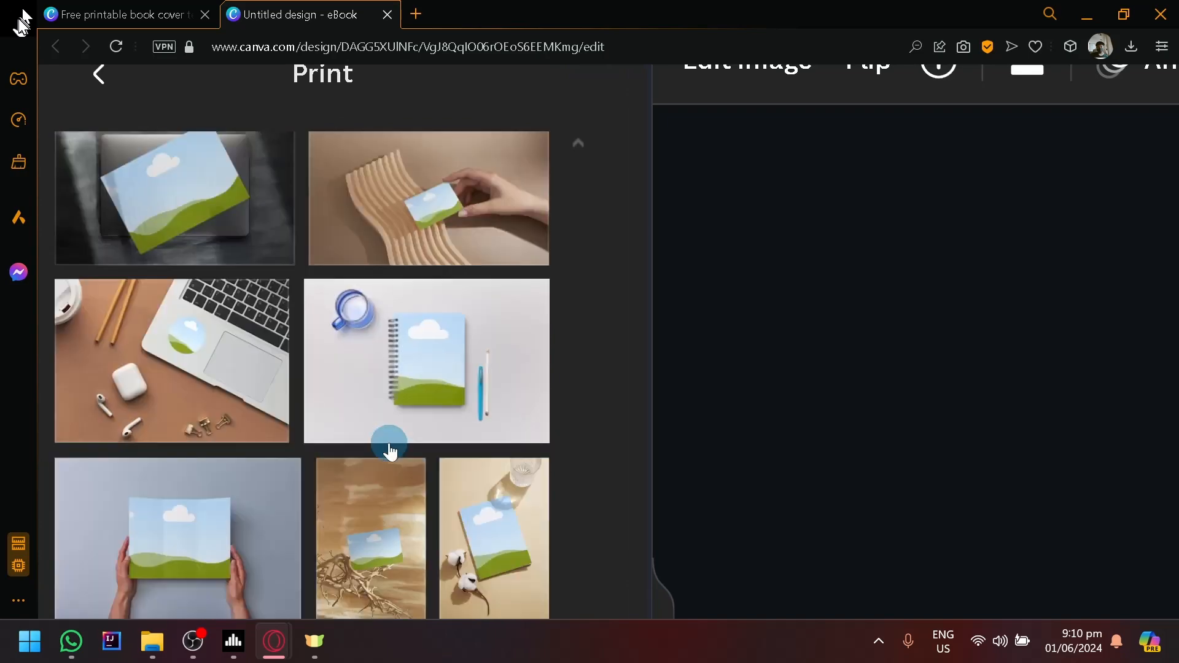
{"action": "scroll", "coordinate": [388, 450], "scroll_direction": "down", "scroll_amount": 2}
{"action": "scroll", "coordinate": [388, 449], "scroll_direction": "down", "scroll_amount": 3}
{"action": "scroll", "coordinate": [390, 449], "scroll_direction": "down", "scroll_amount": 2}
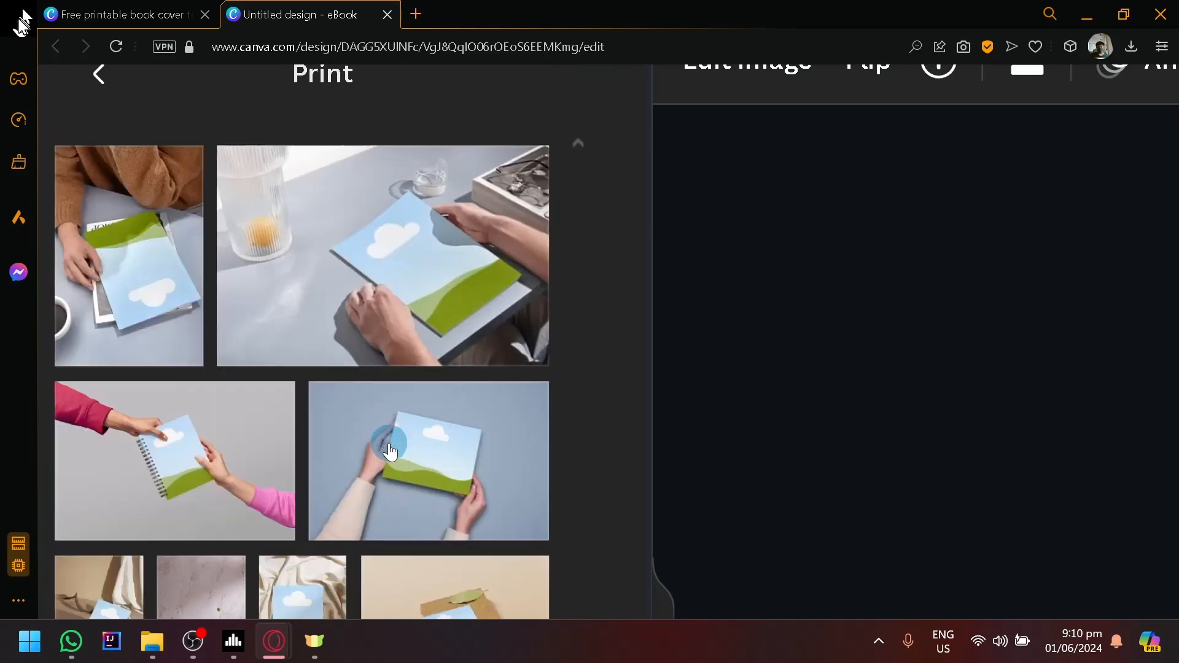
{"action": "scroll", "coordinate": [389, 449], "scroll_direction": "down", "scroll_amount": 3}
{"action": "scroll", "coordinate": [389, 450], "scroll_direction": "down", "scroll_amount": 3}
{"action": "scroll", "coordinate": [389, 450], "scroll_direction": "up", "scroll_amount": 5}
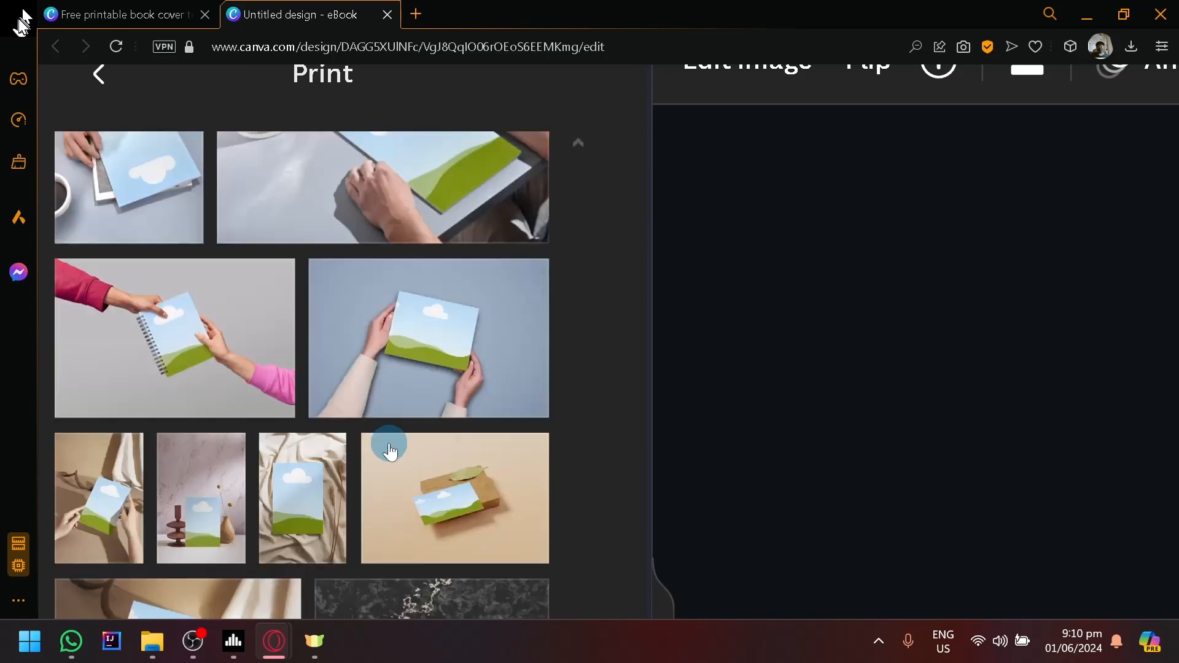
{"action": "scroll", "coordinate": [389, 449], "scroll_direction": "down", "scroll_amount": 2}
{"action": "scroll", "coordinate": [263, 362], "scroll_direction": "down", "scroll_amount": 2}
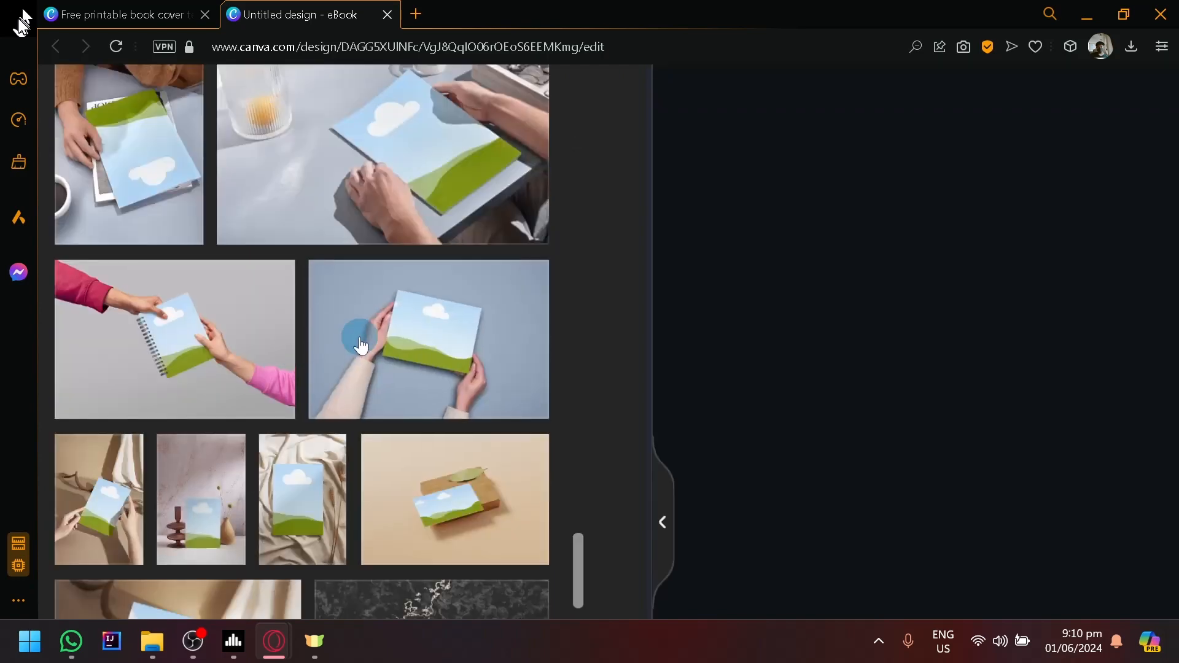
{"action": "scroll", "coordinate": [333, 352], "scroll_direction": "down", "scroll_amount": 2}
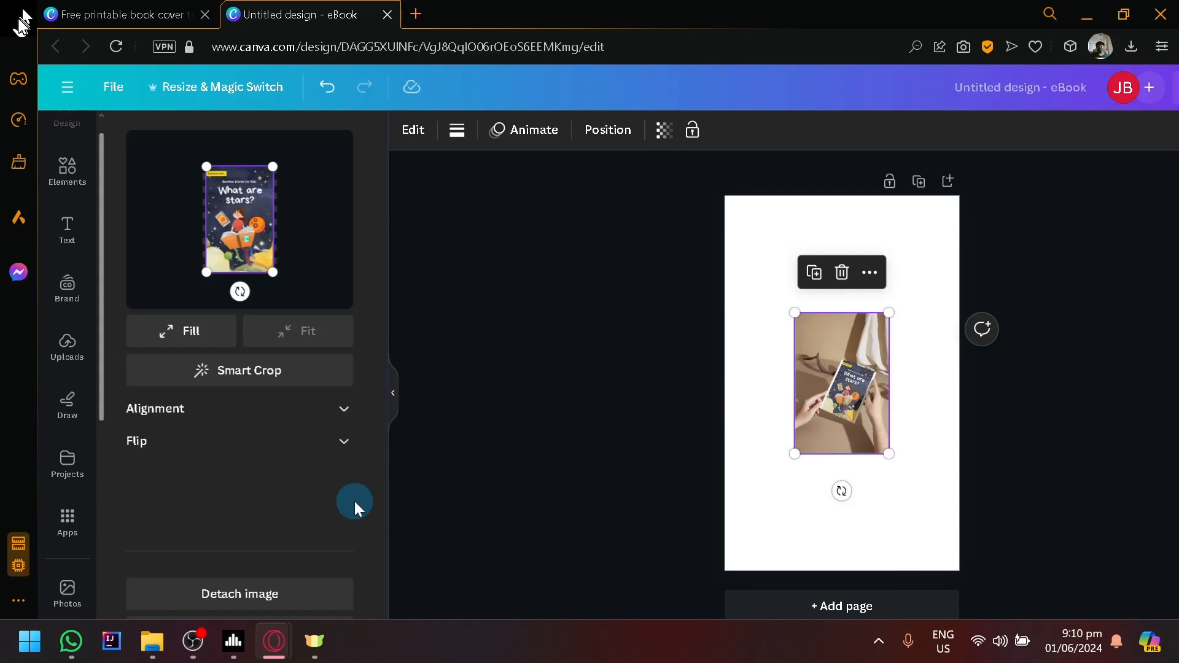
Enlarge the mockup photo to fill the page and centre it
{"action": "left_click_drag", "start_coordinate": [882, 357], "coordinate": [806, 243]}
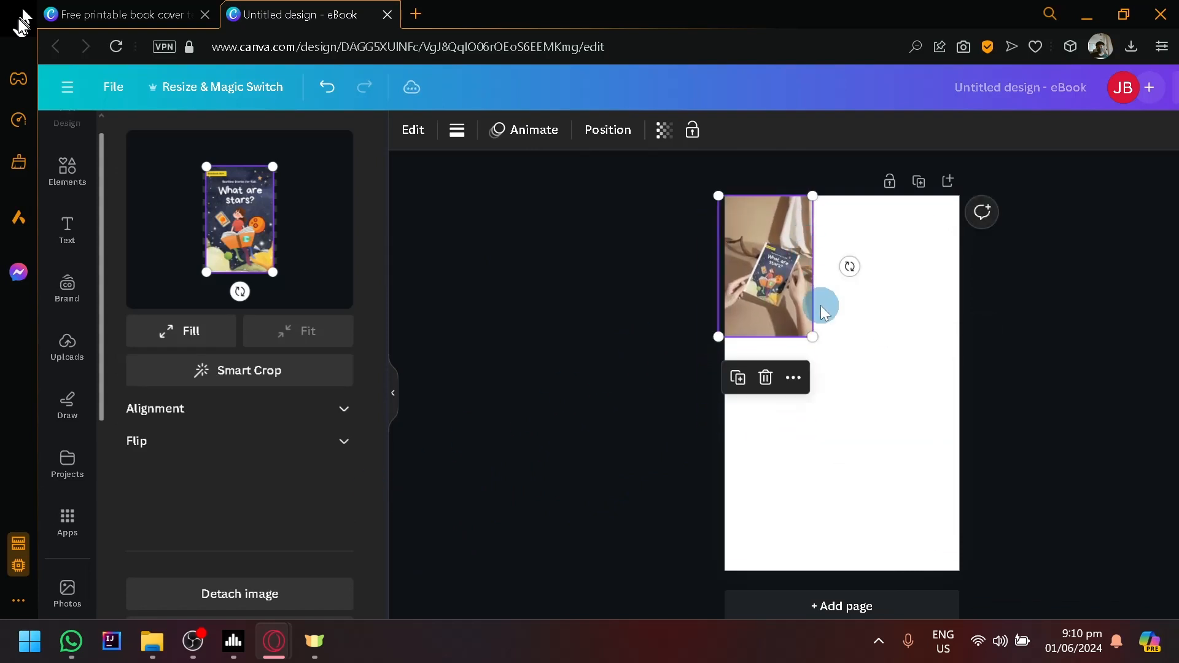
{"action": "mouse_move", "coordinate": [809, 342]}
{"action": "left_mouse_down"}
{"action": "mouse_move", "coordinate": [1038, 528]}
{"action": "mouse_move", "coordinate": [1013, 529]}
{"action": "left_mouse_up"}
{"action": "left_click", "coordinate": [914, 502]}
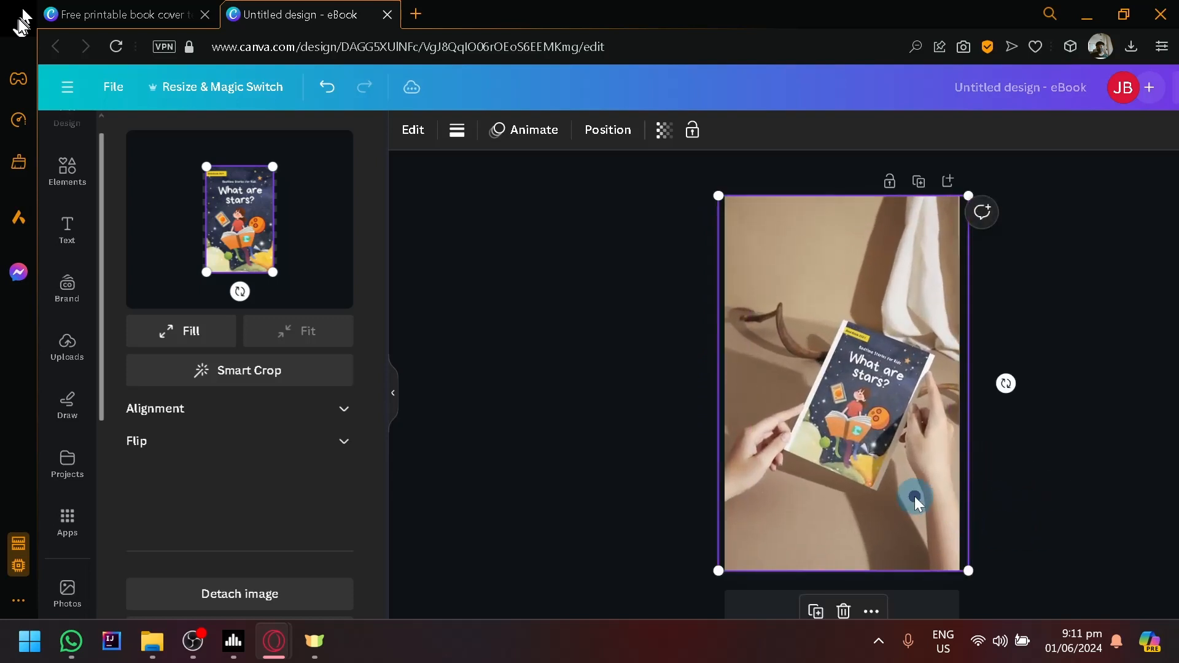
{"action": "mouse_move", "coordinate": [914, 502]}
{"action": "left_mouse_down"}
{"action": "mouse_move", "coordinate": [893, 494]}
{"action": "mouse_move", "coordinate": [921, 502]}
{"action": "left_mouse_up"}
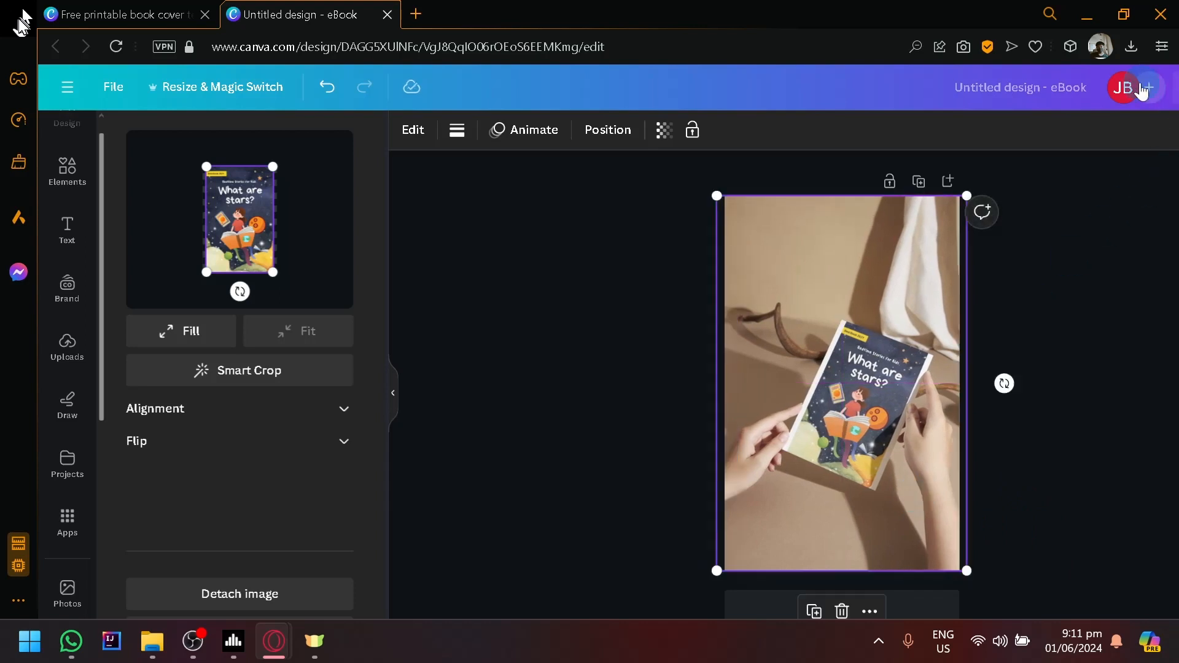
{"action": "left_click", "coordinate": [1095, 206]}
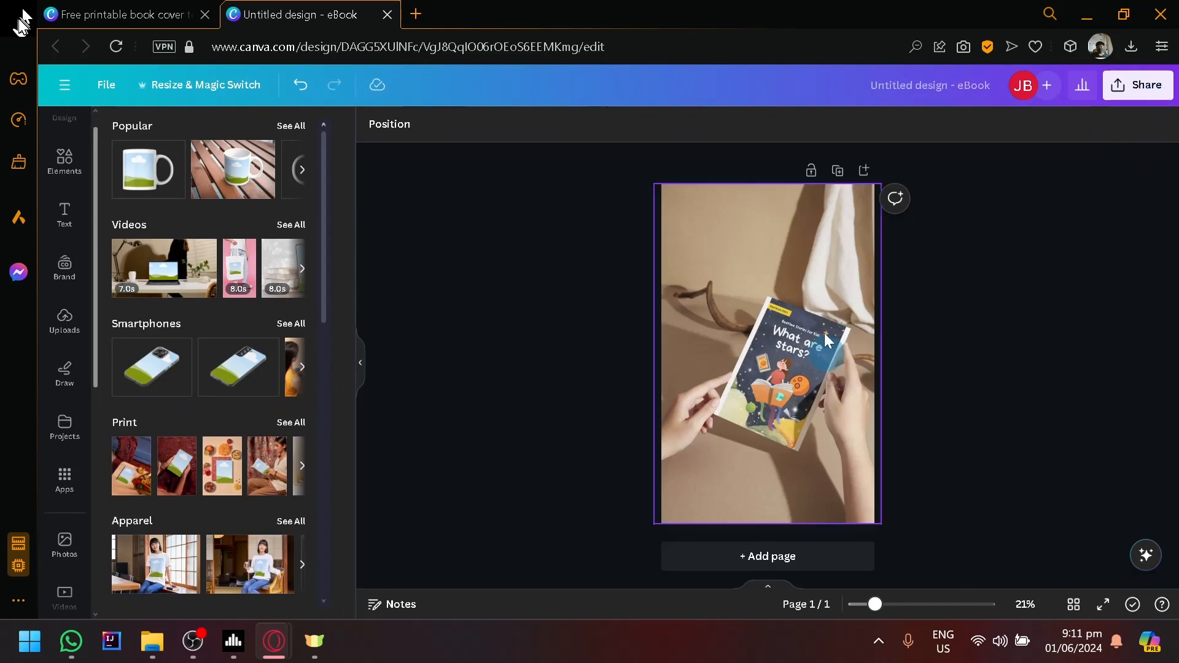
Download the mockup design as a PNG and return to the templates page
{"action": "left_click", "coordinate": [1142, 92]}
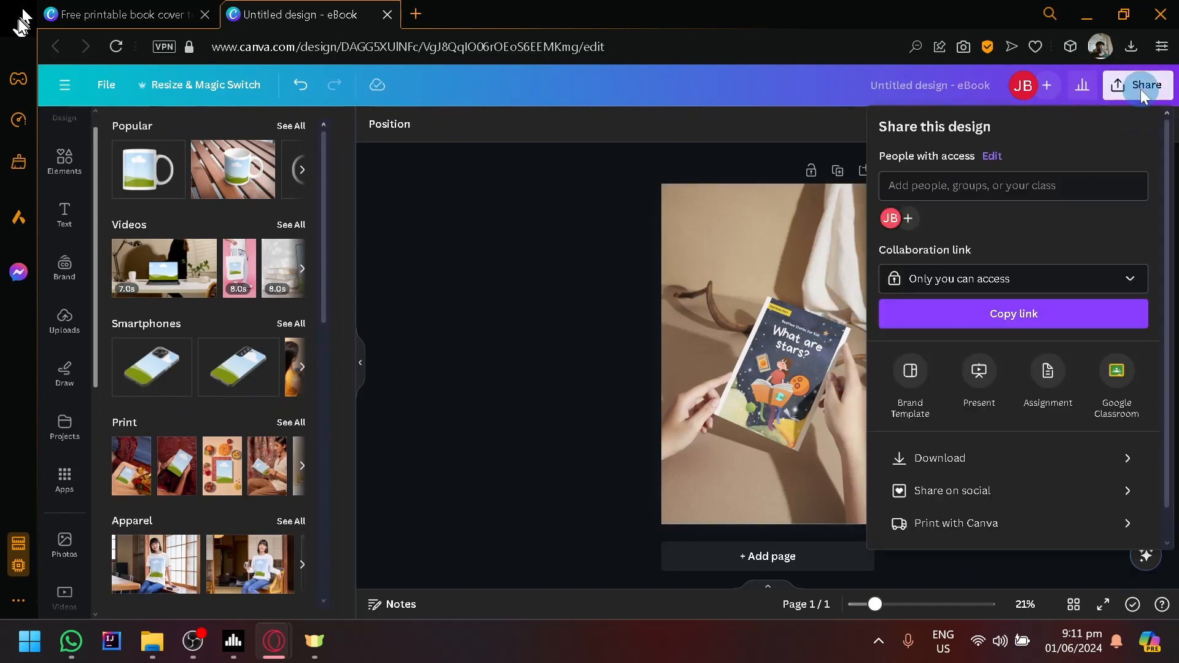
{"action": "left_click", "coordinate": [1011, 468]}
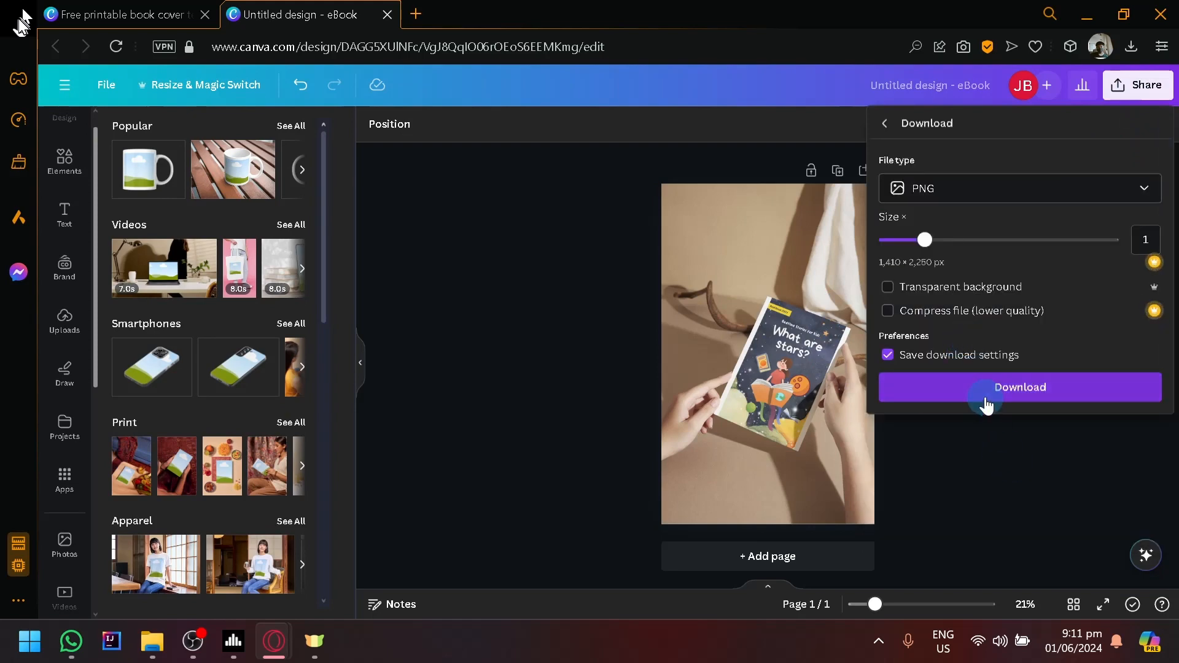
{"action": "left_click", "coordinate": [984, 394]}
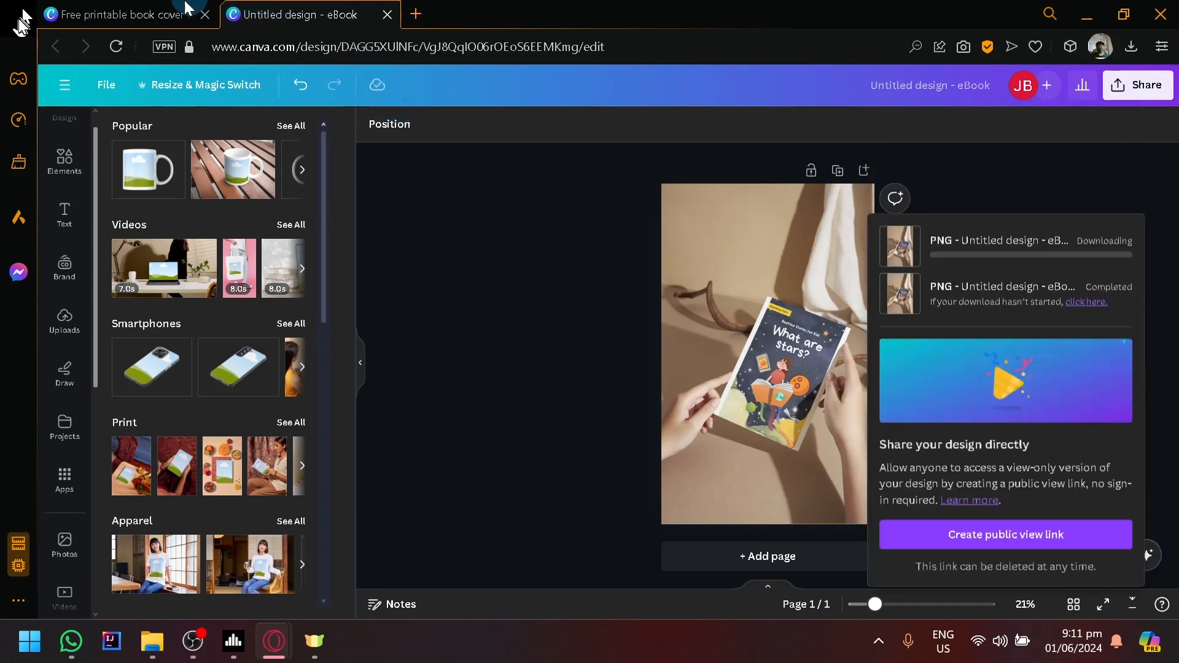
{"action": "left_click", "coordinate": [153, 13]}
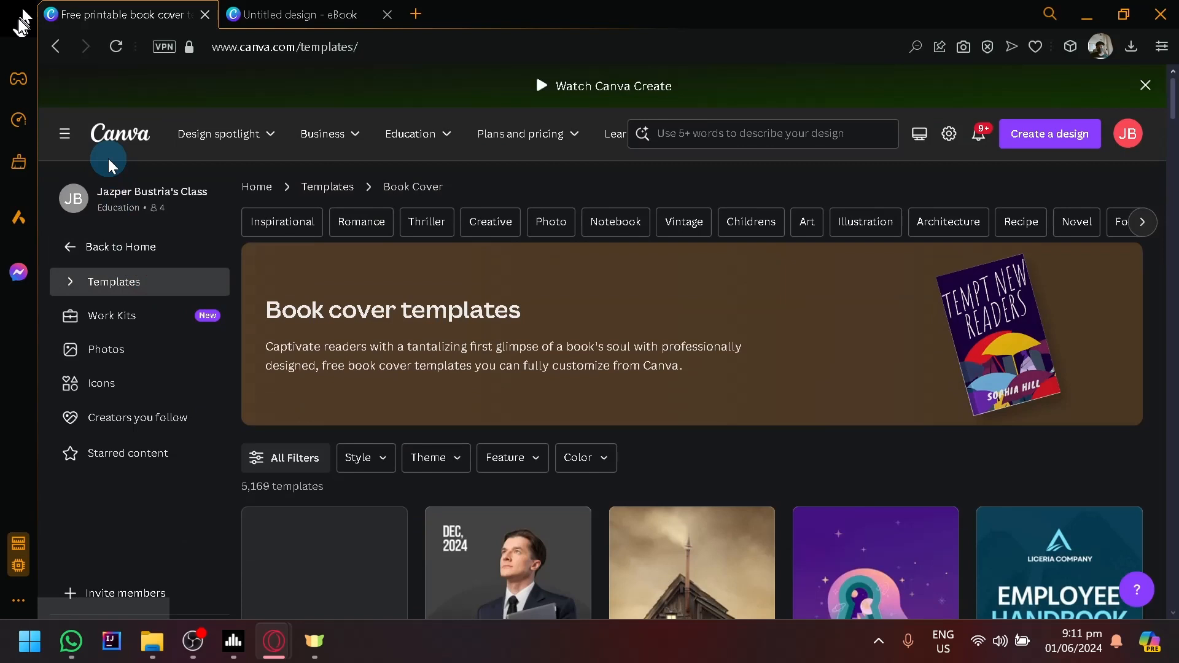
Go to the Canva home page and browse the video design types
{"action": "left_click", "coordinate": [120, 148]}
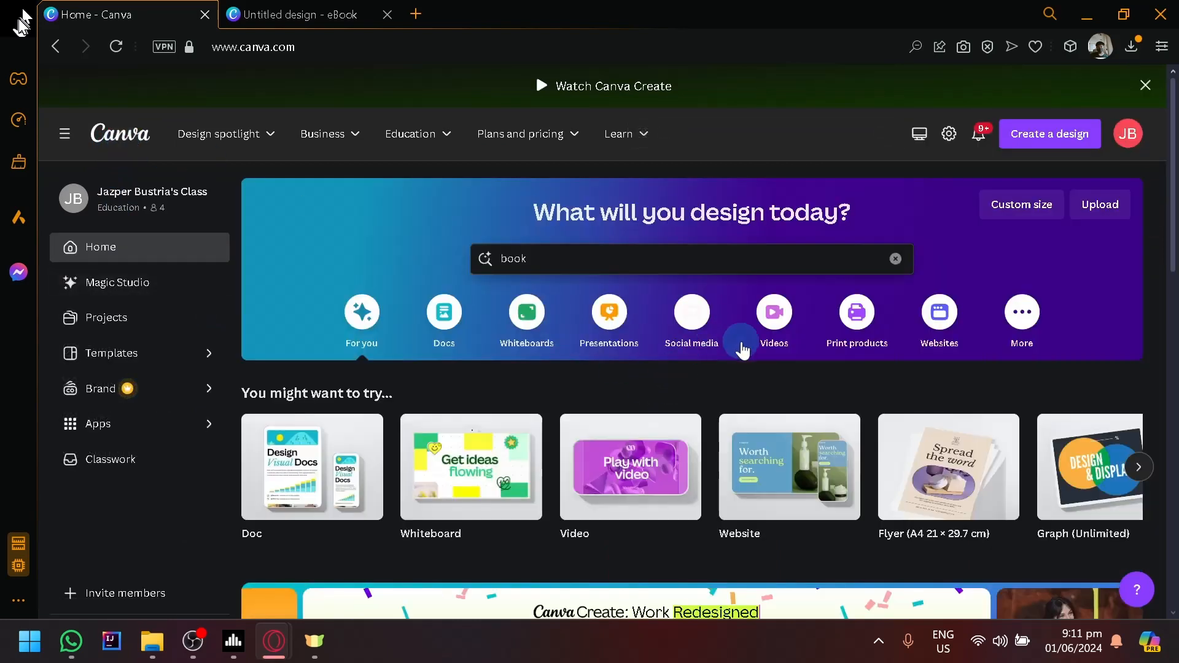
{"action": "left_click", "coordinate": [776, 317]}
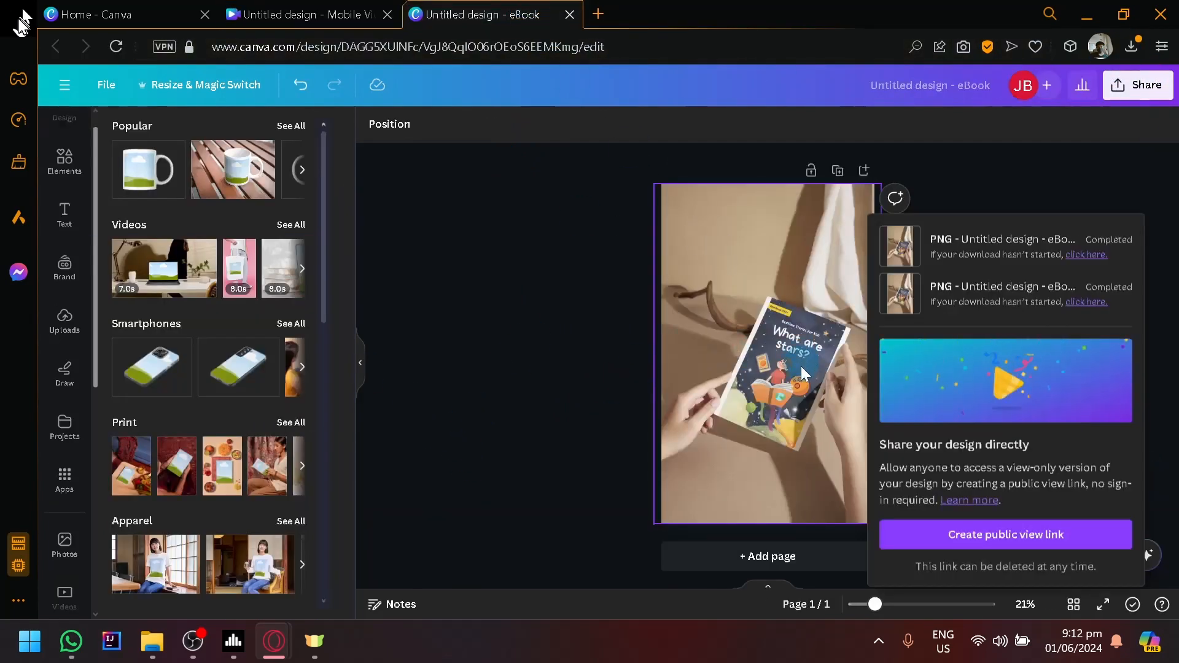
Search elements for stars and arrange the star photo along the top of the page
{"action": "left_click", "coordinate": [291, 13]}
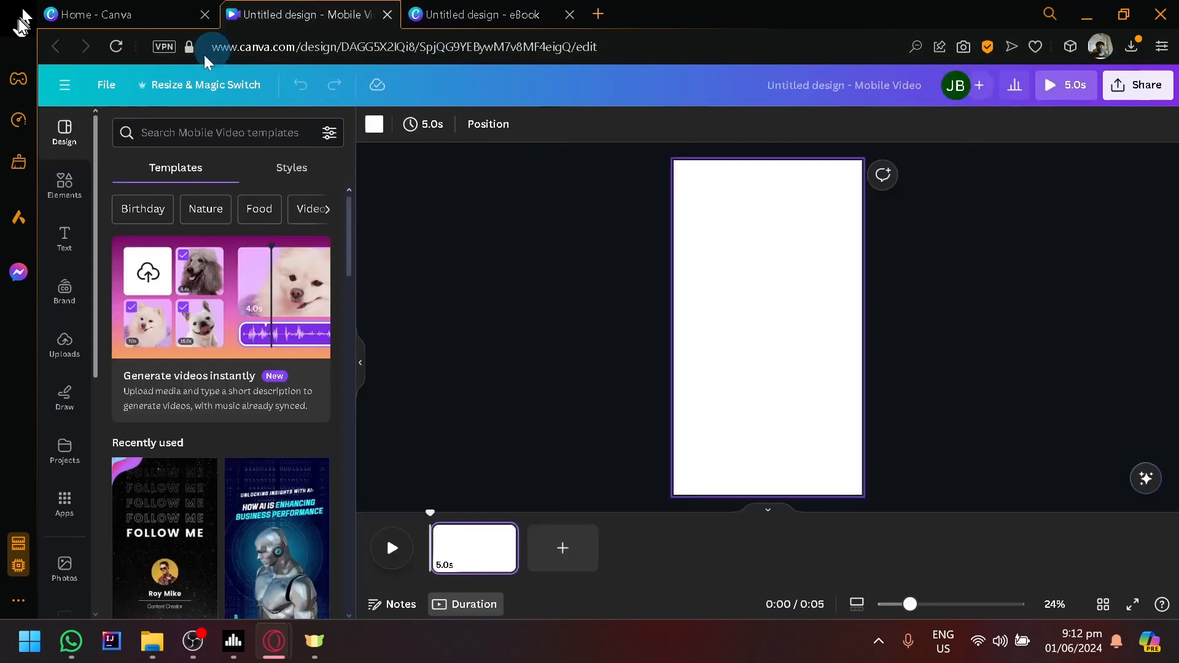
{"action": "left_click", "coordinate": [63, 185]}
{"action": "left_click", "coordinate": [160, 132]}
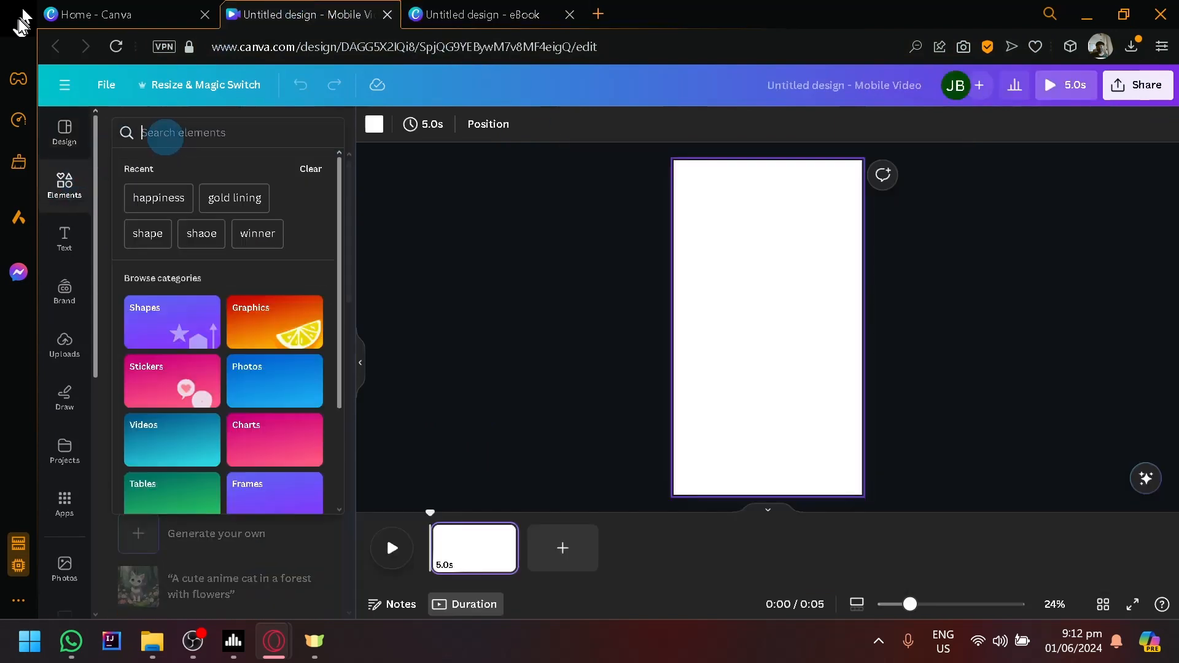
{"action": "type", "text": "stars"}
{"action": "key", "text": "Return"}
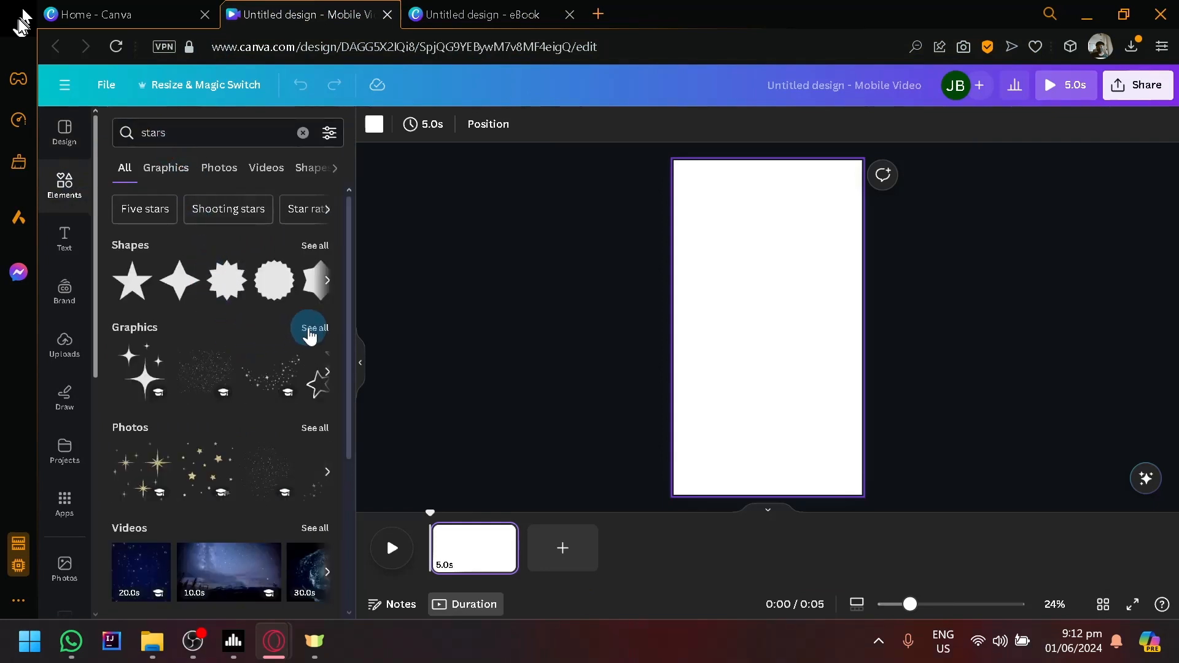
{"action": "mouse_move", "coordinate": [204, 473]}
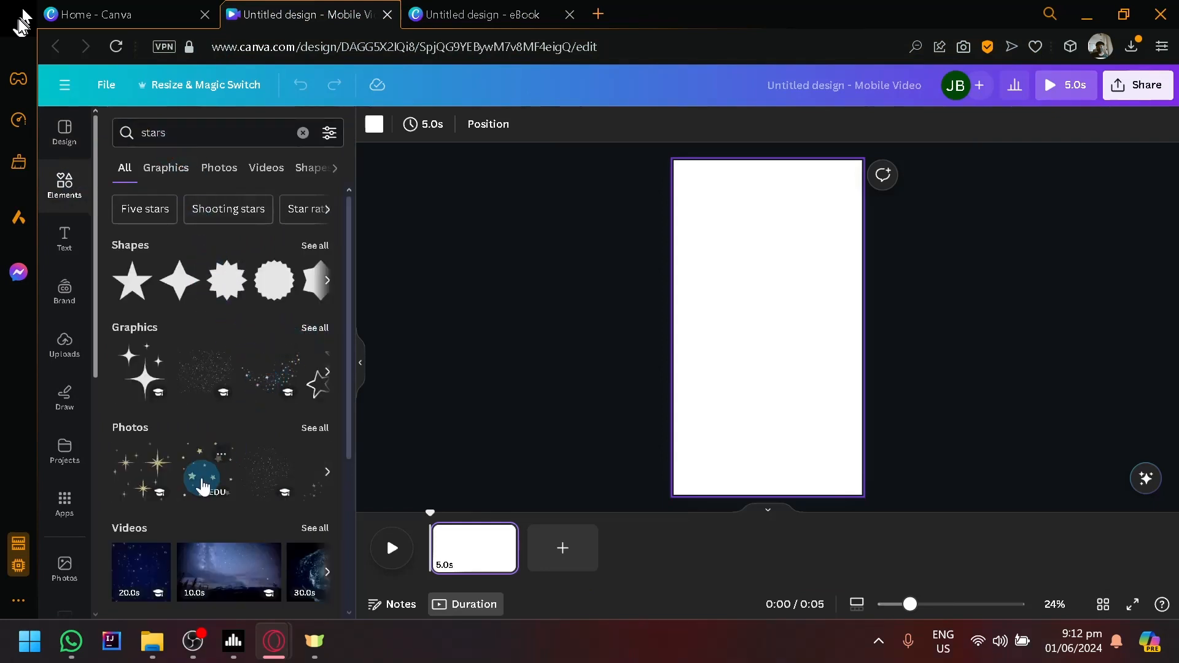
{"action": "mouse_move", "coordinate": [203, 485]}
{"action": "left_mouse_down"}
{"action": "mouse_move", "coordinate": [795, 318]}
{"action": "mouse_move", "coordinate": [779, 254]}
{"action": "left_mouse_up"}
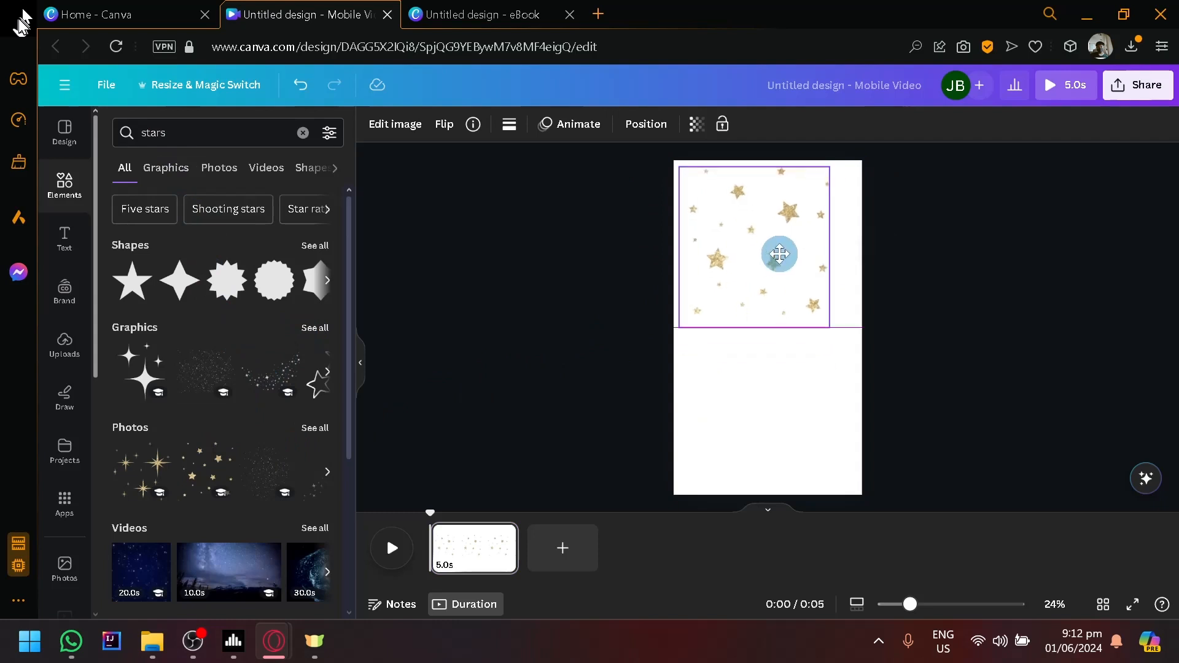
{"action": "mouse_move", "coordinate": [825, 328]}
{"action": "left_mouse_down"}
{"action": "mouse_move", "coordinate": [918, 414]}
{"action": "mouse_move", "coordinate": [793, 337]}
{"action": "mouse_move", "coordinate": [789, 371]}
{"action": "mouse_move", "coordinate": [822, 388]}
{"action": "left_mouse_up"}
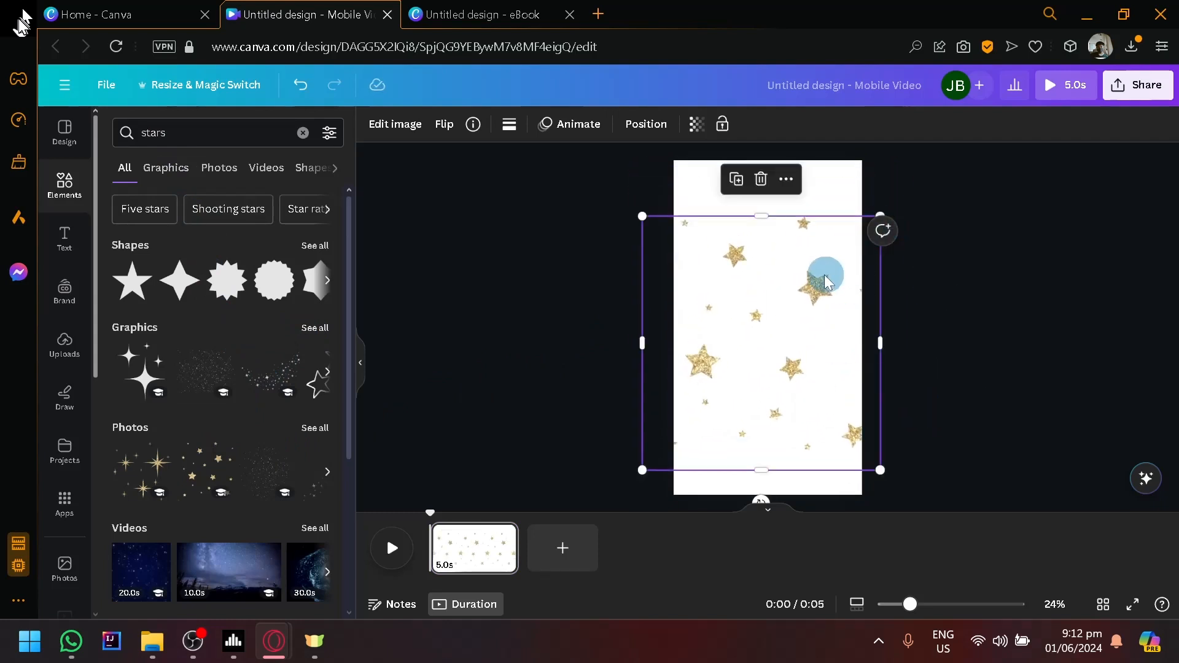
{"action": "left_click_drag", "start_coordinate": [824, 271], "coordinate": [805, 201]}
{"action": "left_click_drag", "start_coordinate": [861, 391], "coordinate": [774, 305]}
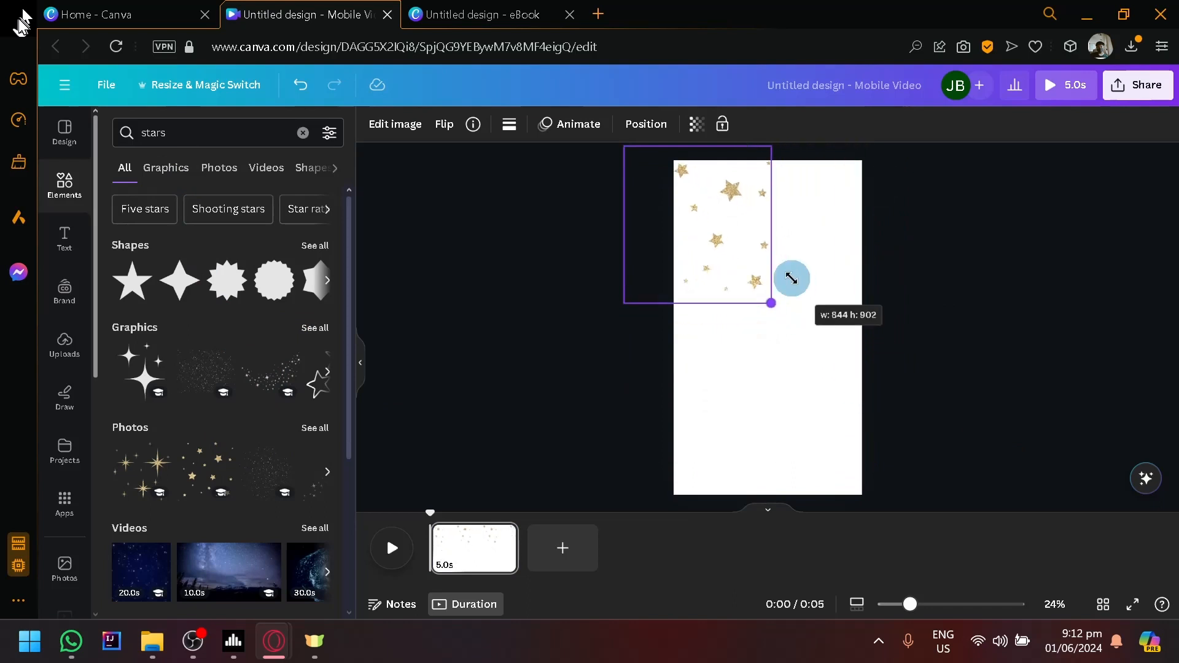
{"action": "mouse_move", "coordinate": [719, 231]}
{"action": "left_mouse_down"}
{"action": "mouse_move", "coordinate": [725, 248]}
{"action": "mouse_move", "coordinate": [850, 243]}
{"action": "mouse_move", "coordinate": [837, 452]}
{"action": "mouse_move", "coordinate": [724, 453]}
{"action": "left_mouse_up"}
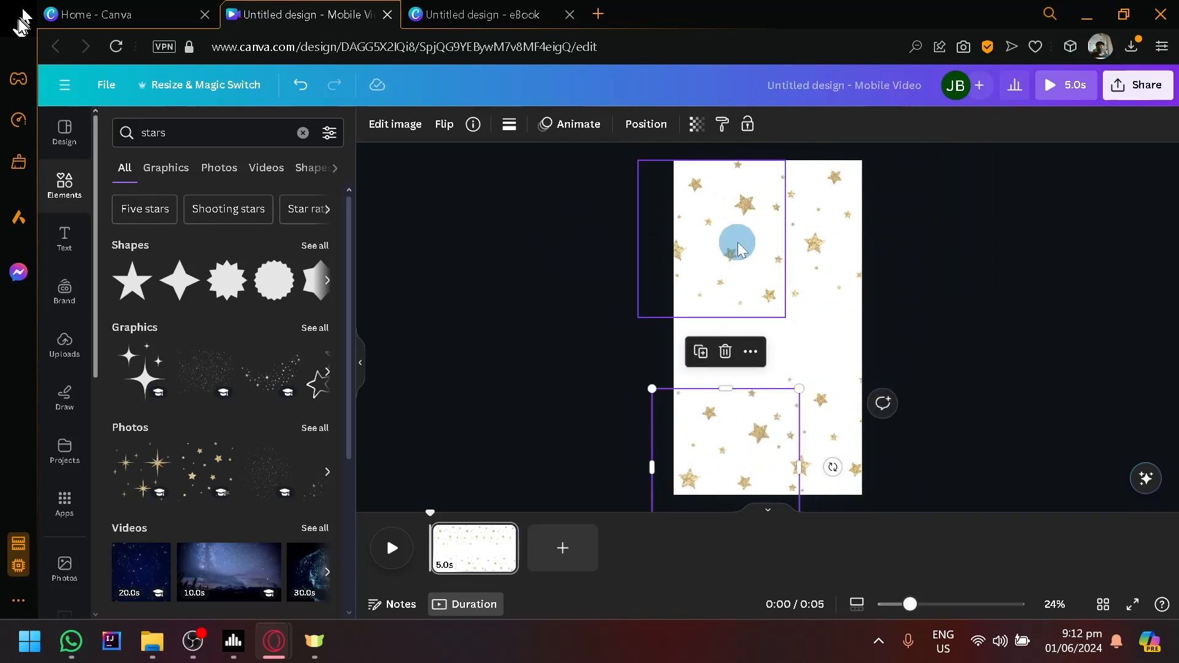
{"action": "mouse_move", "coordinate": [737, 242]}
{"action": "left_mouse_down"}
{"action": "mouse_move", "coordinate": [716, 224]}
{"action": "mouse_move", "coordinate": [820, 237]}
{"action": "left_mouse_up"}
Give the page a dark blue gradient background from the colour choices
{"action": "left_click", "coordinate": [764, 358]}
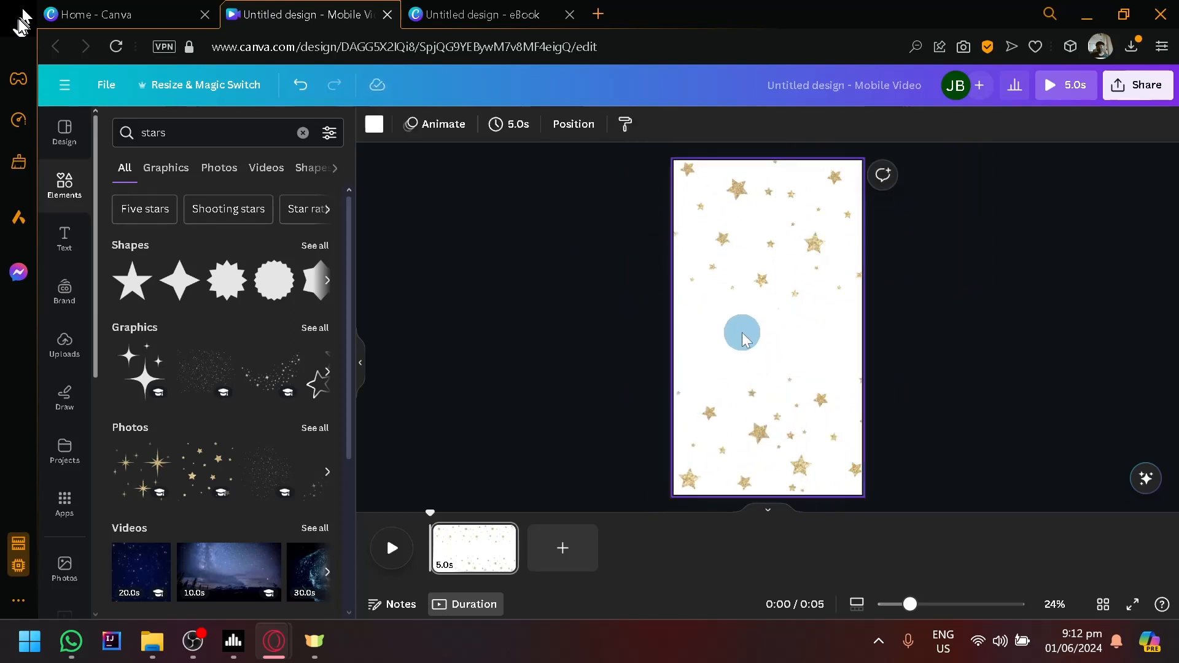
{"action": "left_click", "coordinate": [604, 259]}
{"action": "left_click", "coordinate": [375, 124]}
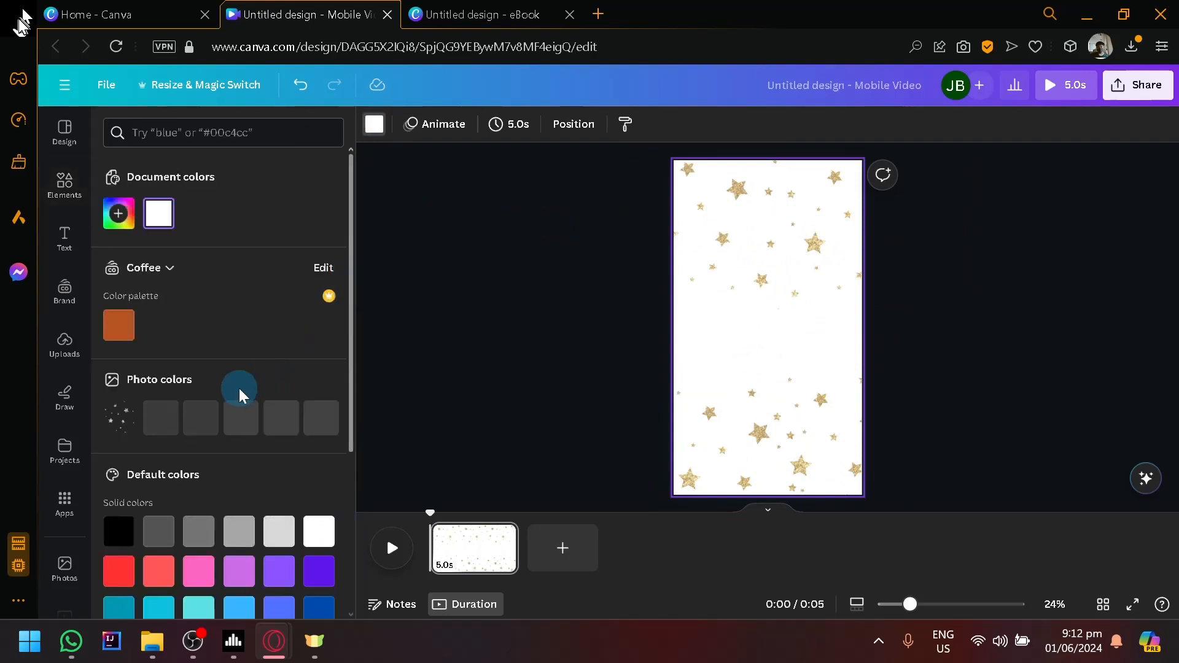
{"action": "scroll", "coordinate": [258, 525], "scroll_direction": "down", "scroll_amount": 2}
{"action": "left_click", "coordinate": [310, 486]}
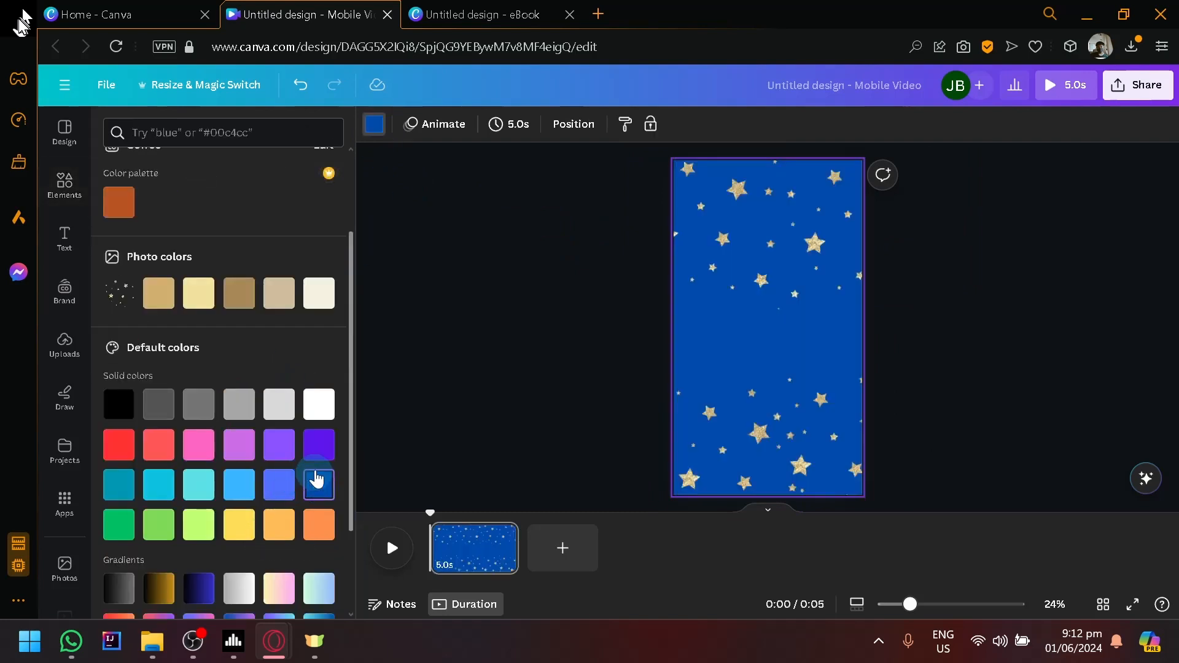
{"action": "left_click", "coordinate": [322, 451]}
{"action": "scroll", "coordinate": [309, 466], "scroll_direction": "down", "scroll_amount": 2}
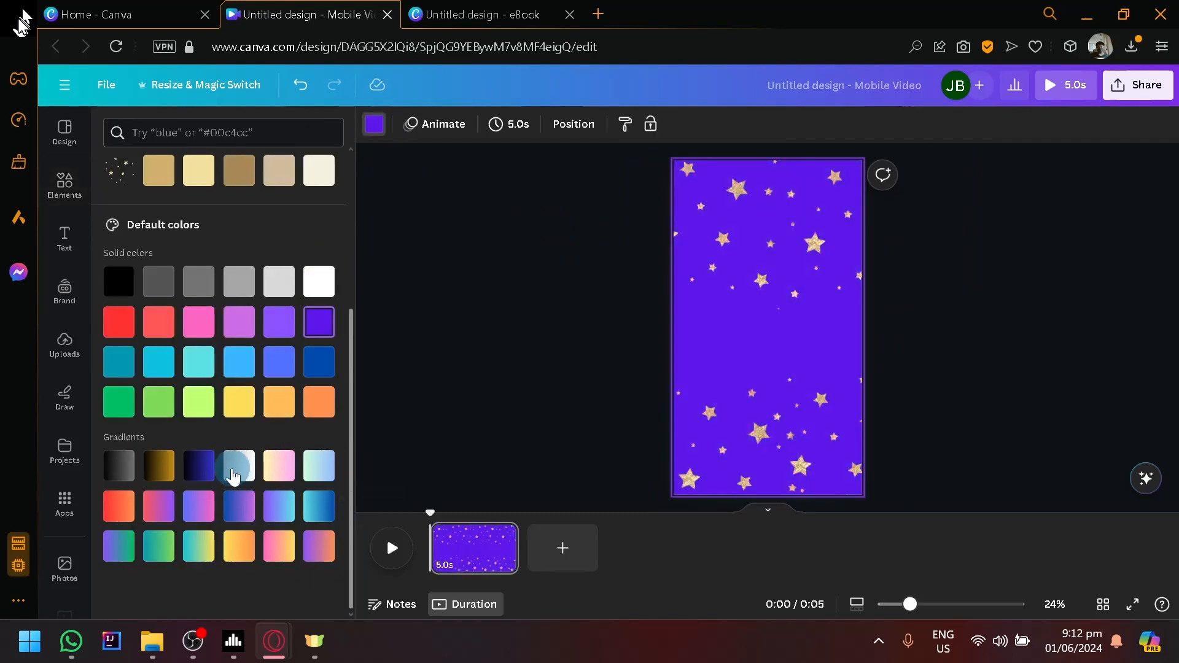
{"action": "left_click", "coordinate": [205, 469]}
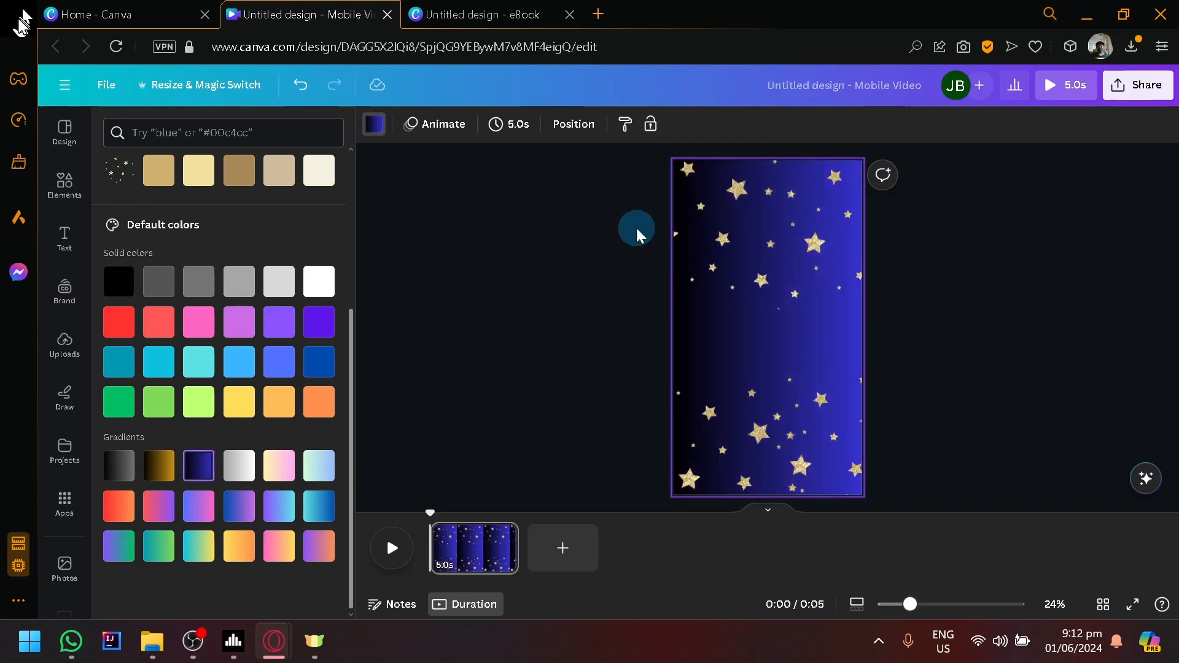
{"action": "left_click", "coordinate": [608, 329]}
Add a heading text box and begin typing 'A little girl..' into it
{"action": "left_click", "coordinate": [64, 238]}
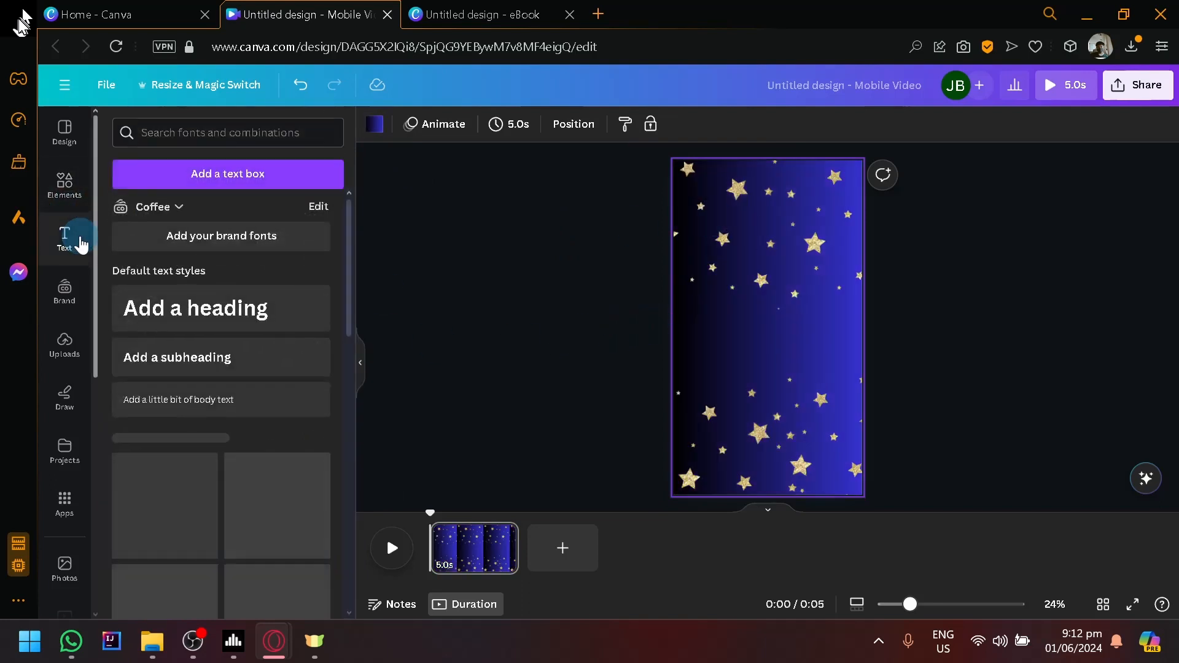
{"action": "left_click", "coordinate": [206, 320]}
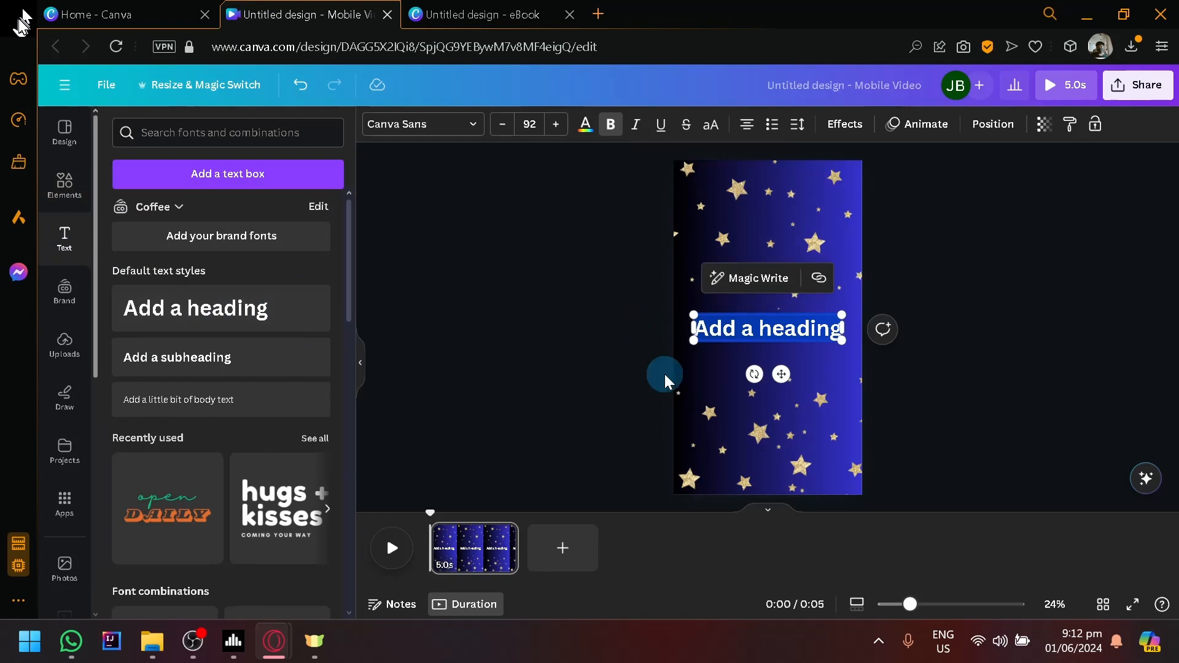
{"action": "left_click", "coordinate": [535, 11]}
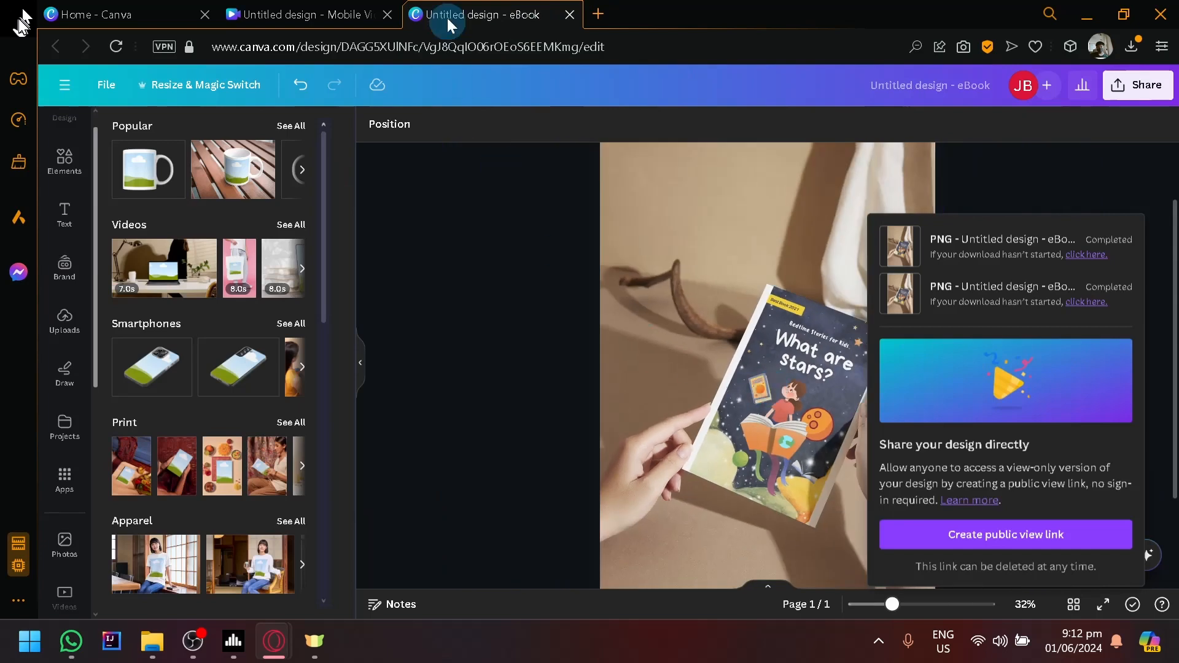
{"action": "left_click", "coordinate": [373, 11]}
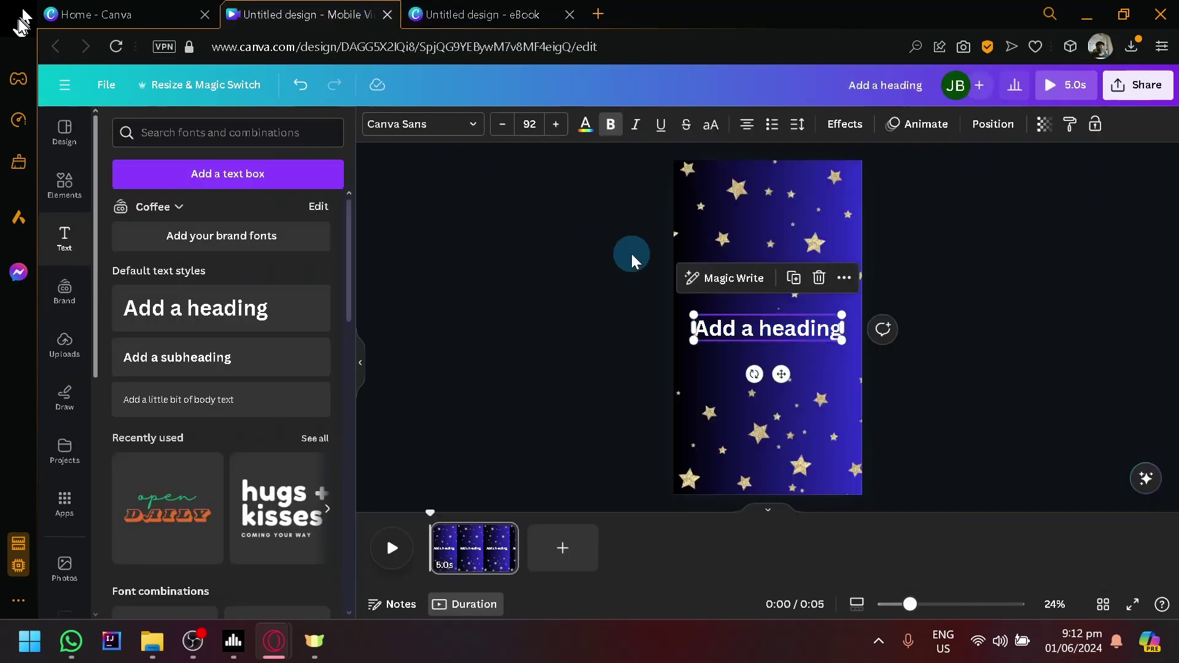
{"action": "double_click", "coordinate": [737, 328]}
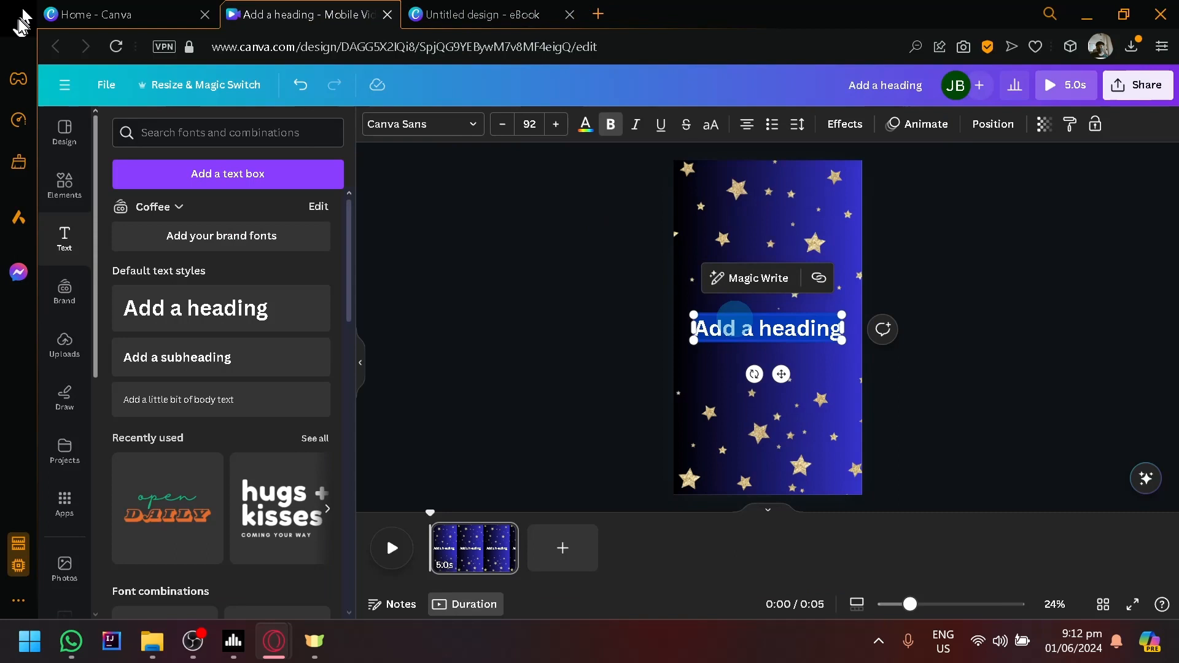
{"action": "type", "text": "A little girl"}
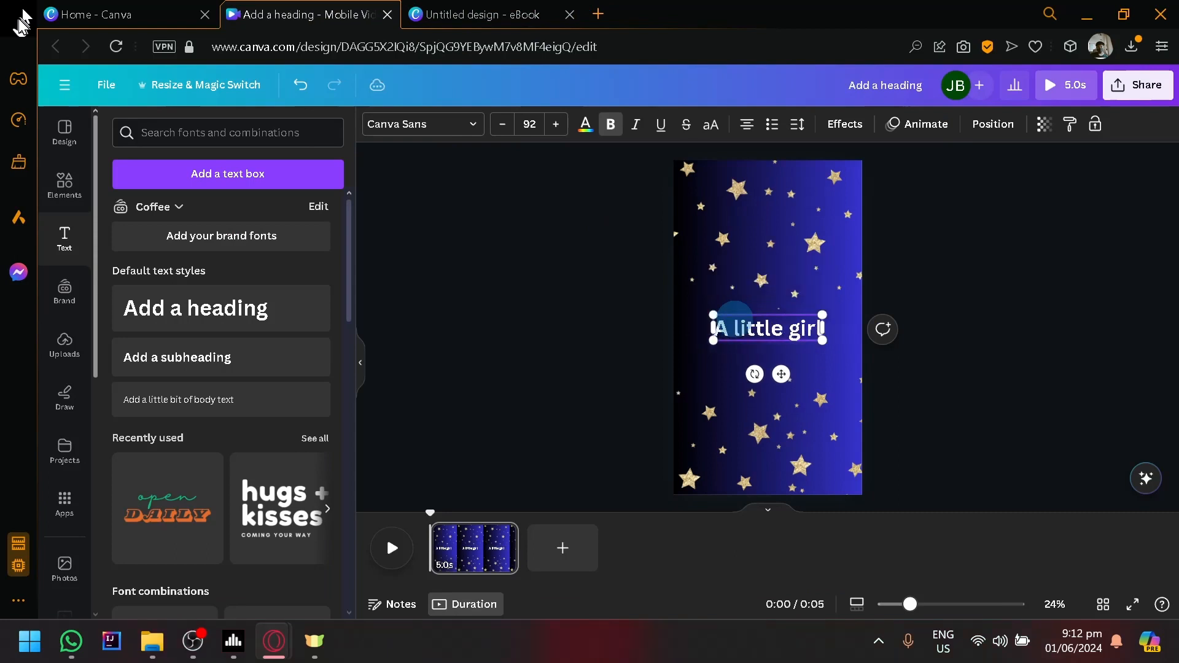
{"action": "type", "text": ".."}
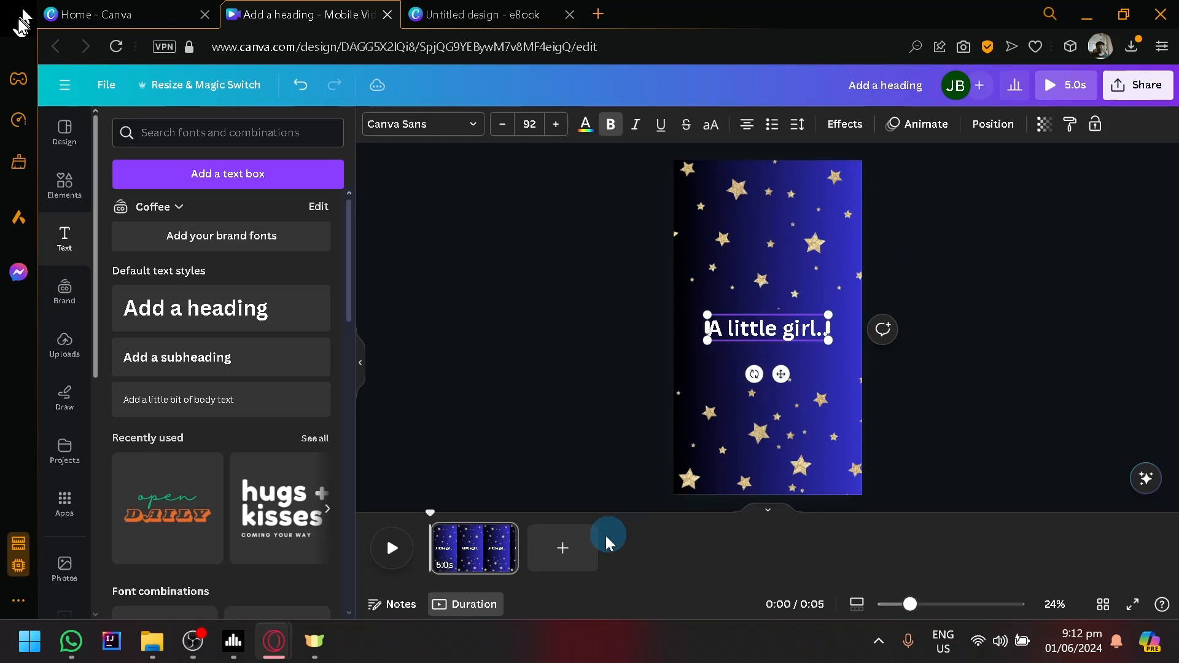
Duplicate the starry page and replace the copy's heading with a smaller 'Discovers the wonders in the sky'
{"action": "right_click", "coordinate": [495, 555]}
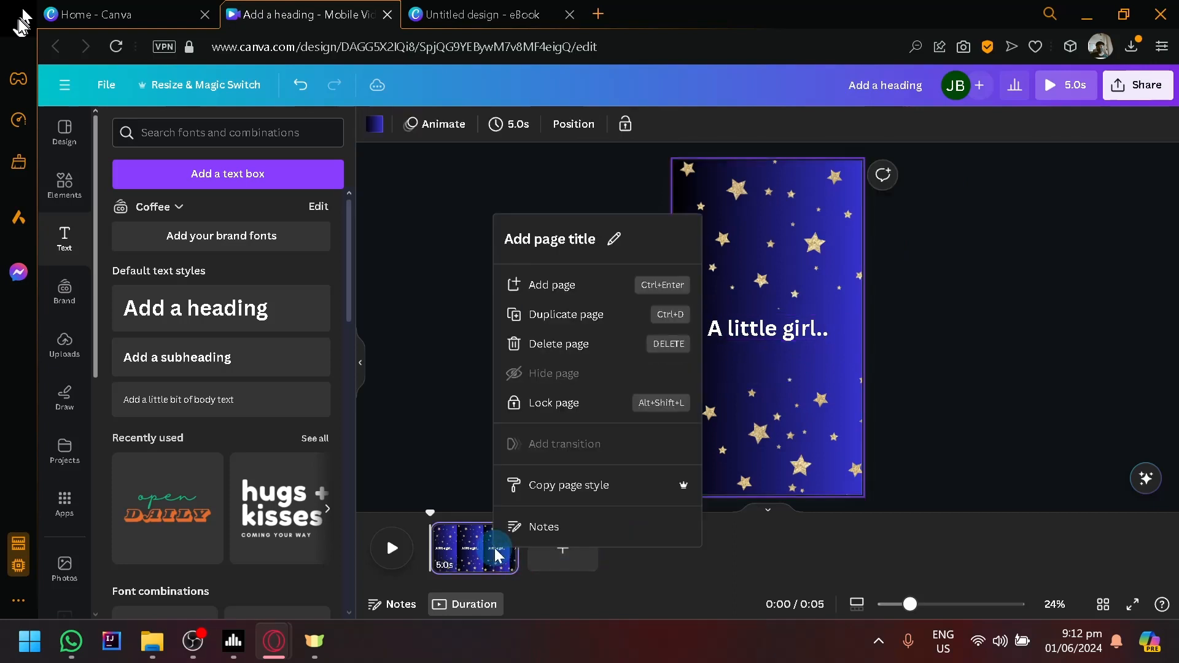
{"action": "left_click", "coordinate": [569, 324]}
{"action": "left_click", "coordinate": [724, 330]}
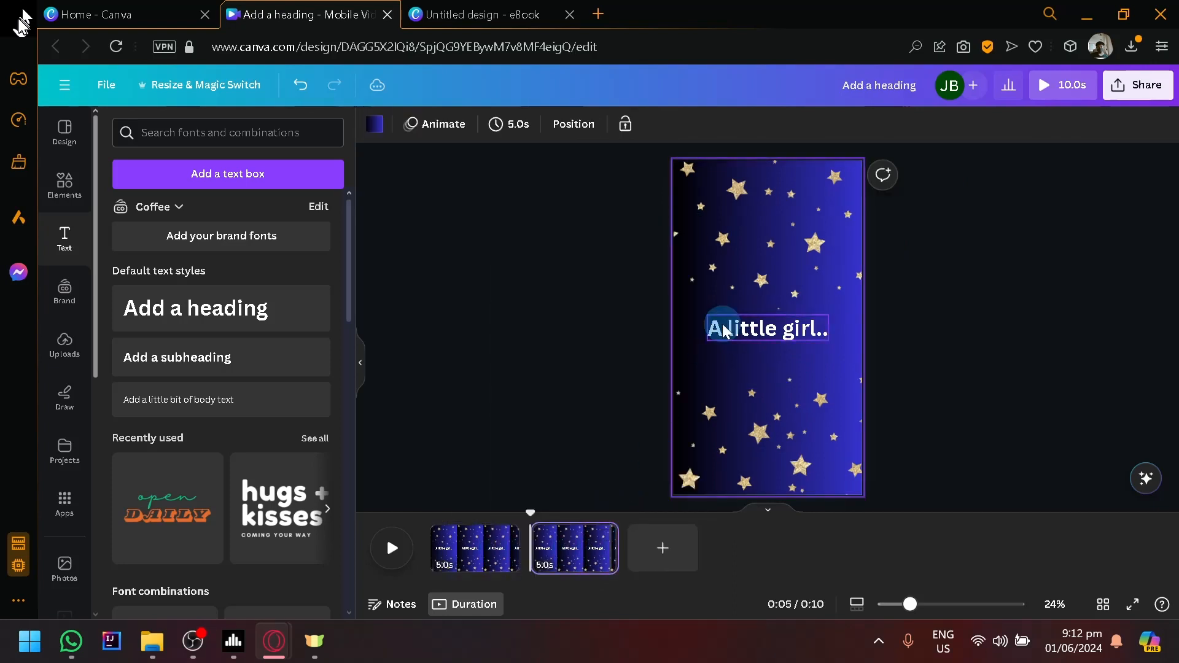
{"action": "triple_click", "coordinate": [744, 341]}
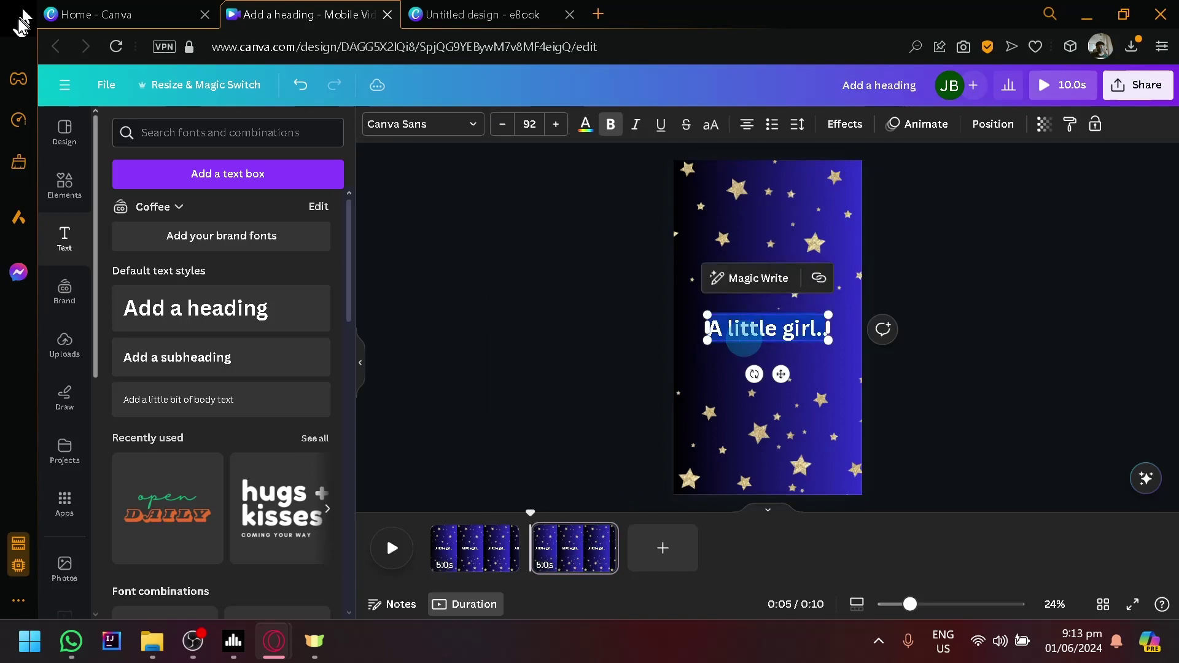
{"action": "key", "text": "BackSpace"}
{"action": "type", "text": "over"}
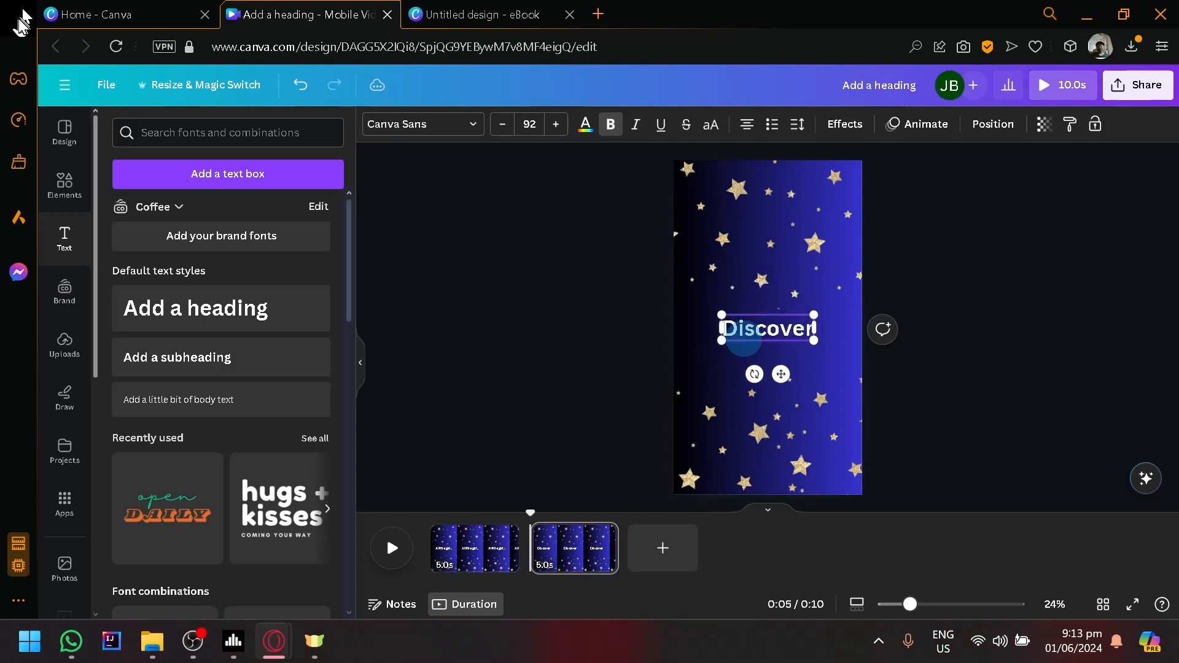
{"action": "type", "text": "s the"}
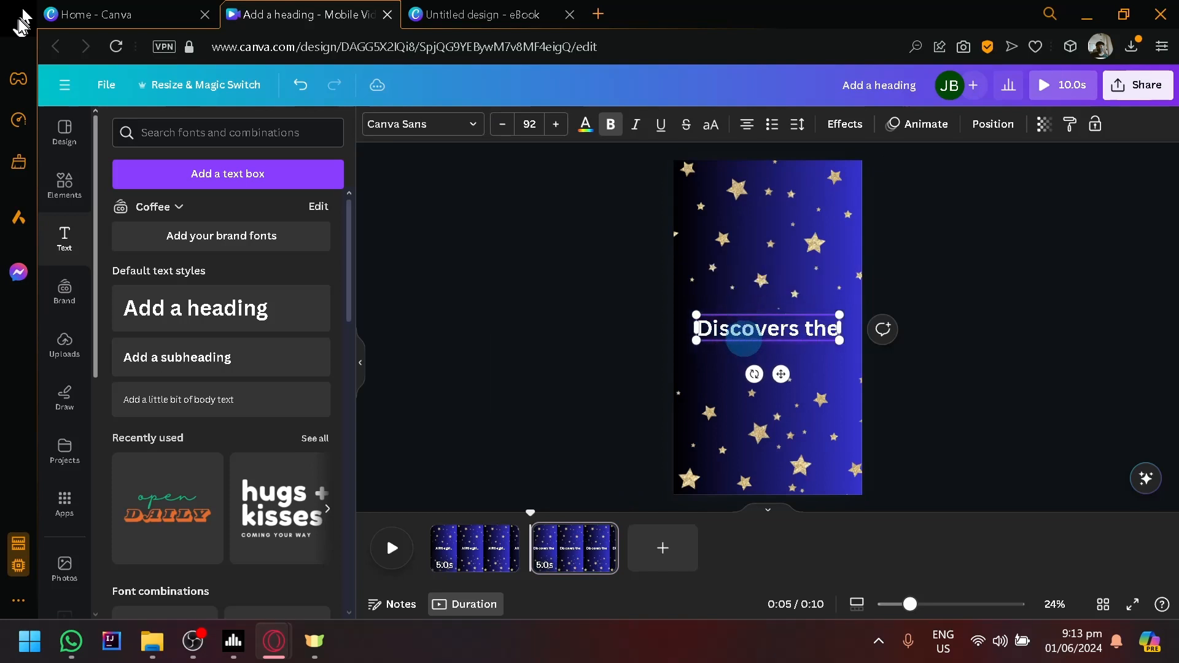
{"action": "type", "text": " wonders in the s"}
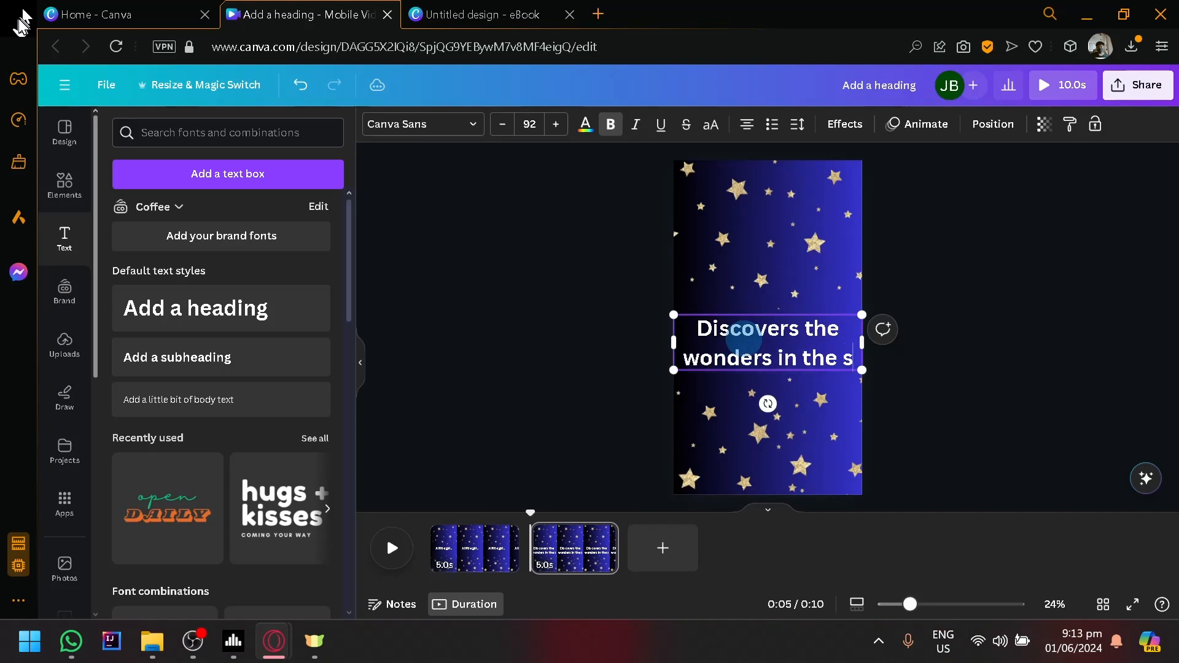
{"action": "type", "text": "kk"}
{"action": "key", "text": "BackSpace"}
{"action": "type", "text": "y"}
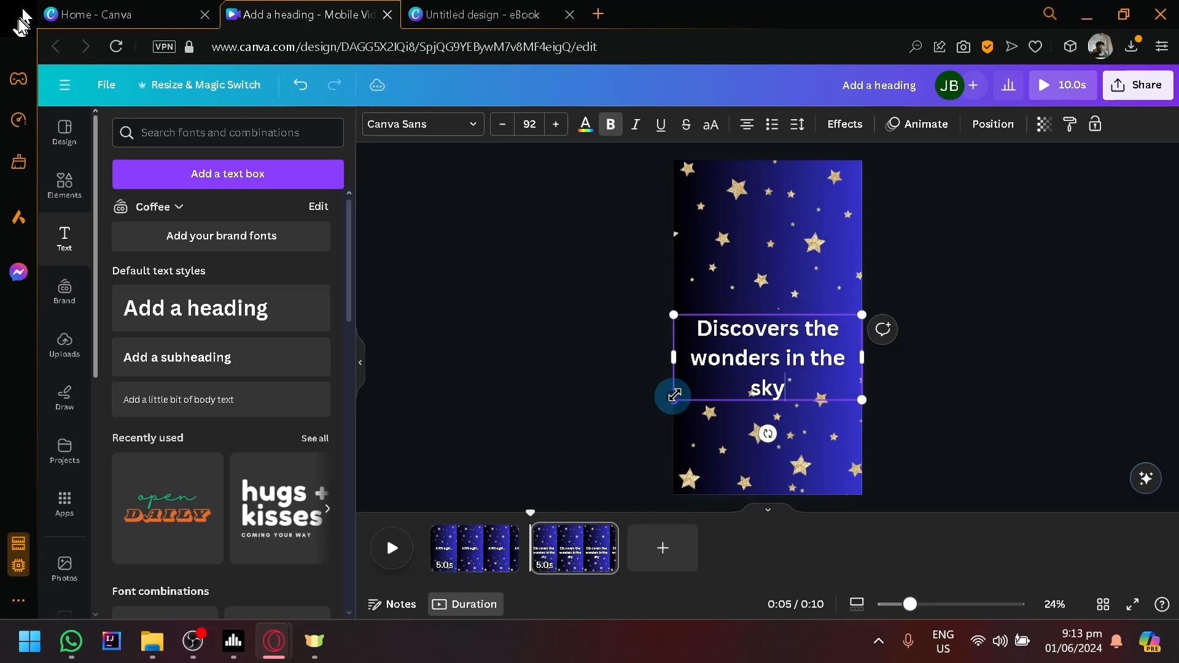
{"action": "left_click_drag", "start_coordinate": [673, 394], "coordinate": [717, 337]}
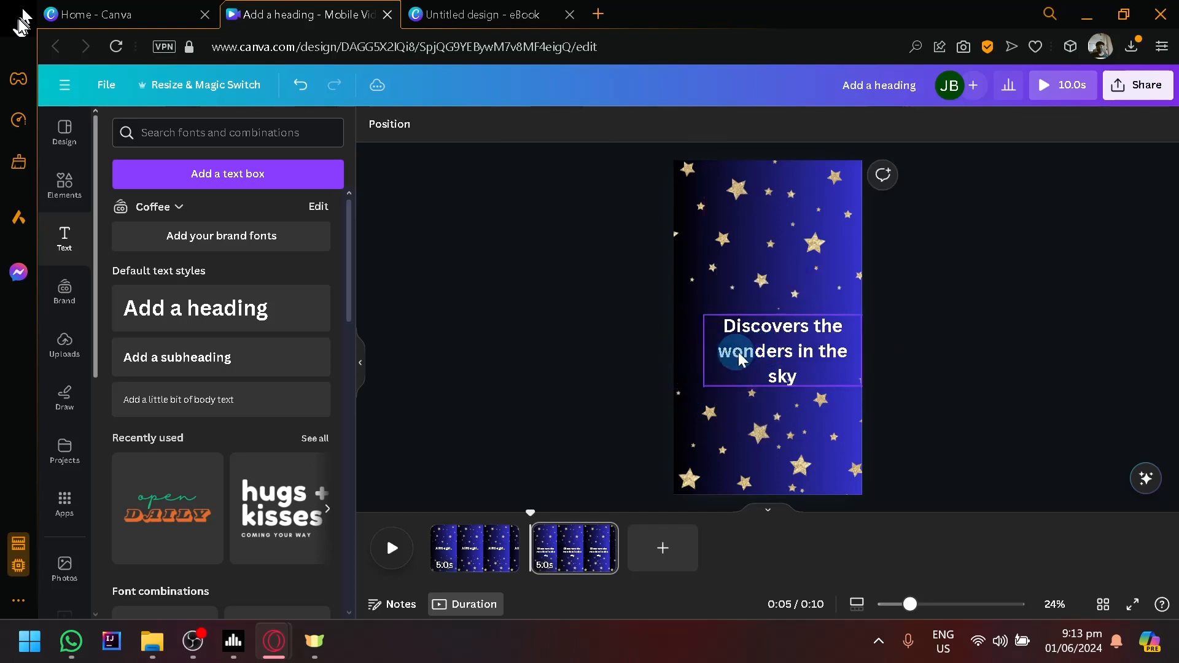
Remove the star image, shooting-star and sparkle graphics from the second page
{"action": "left_click", "coordinate": [727, 239]}
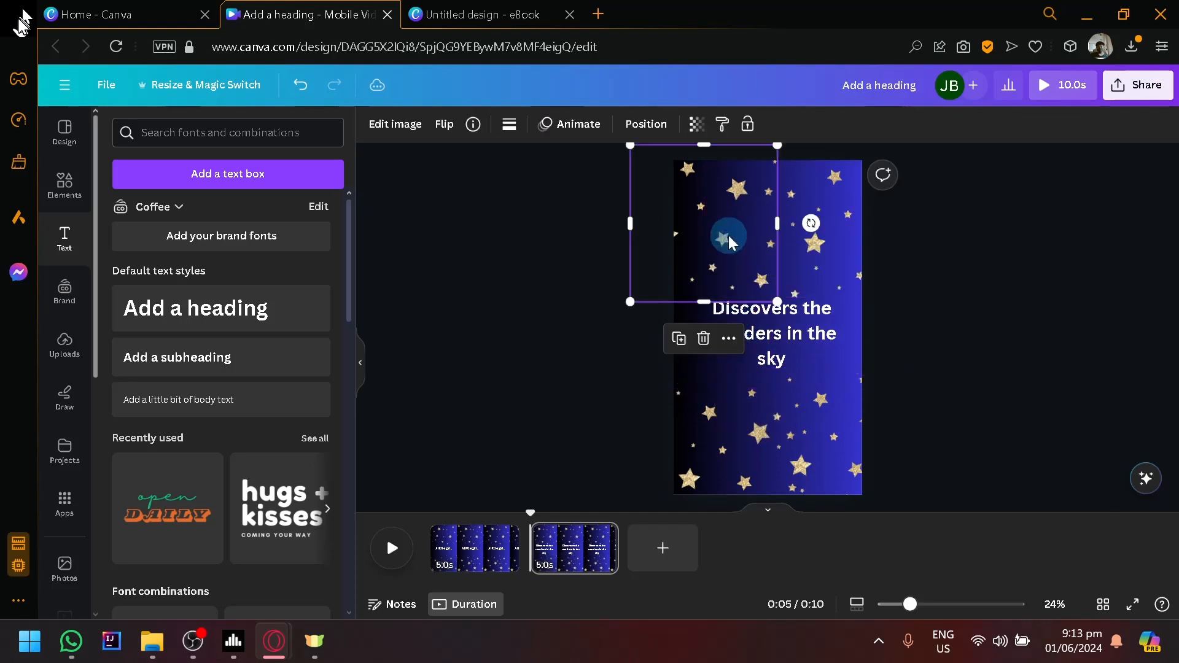
{"action": "left_click_drag", "start_coordinate": [728, 239], "coordinate": [798, 465]}
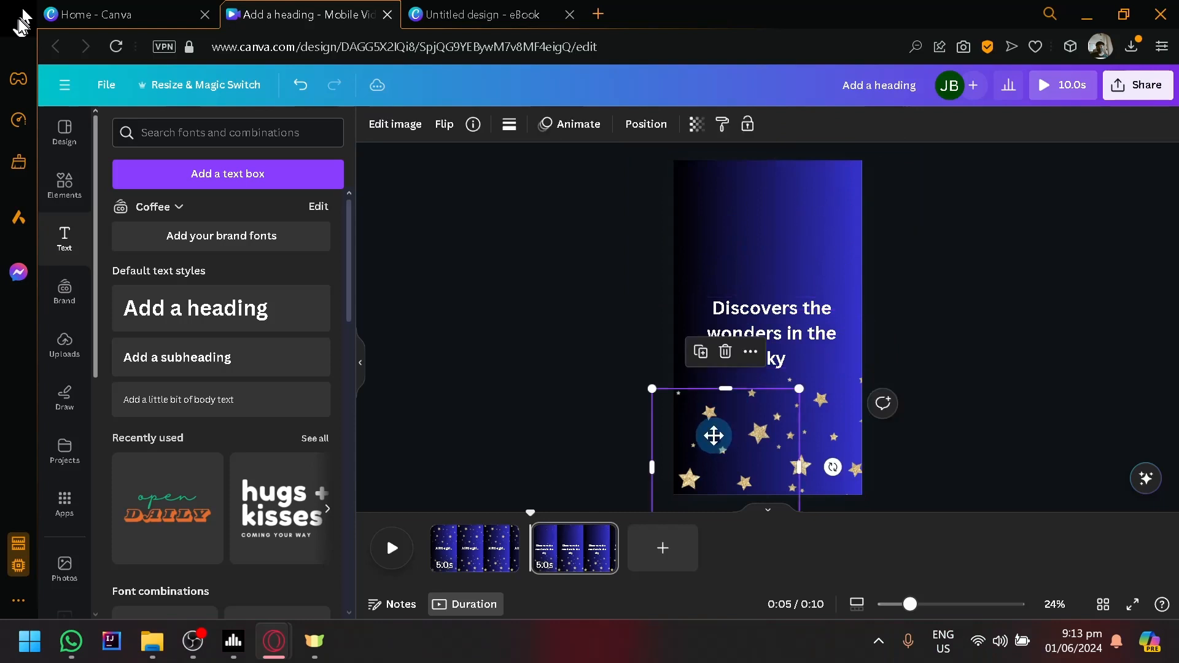
{"action": "key", "text": "Delete"}
{"action": "left_click", "coordinate": [64, 184]}
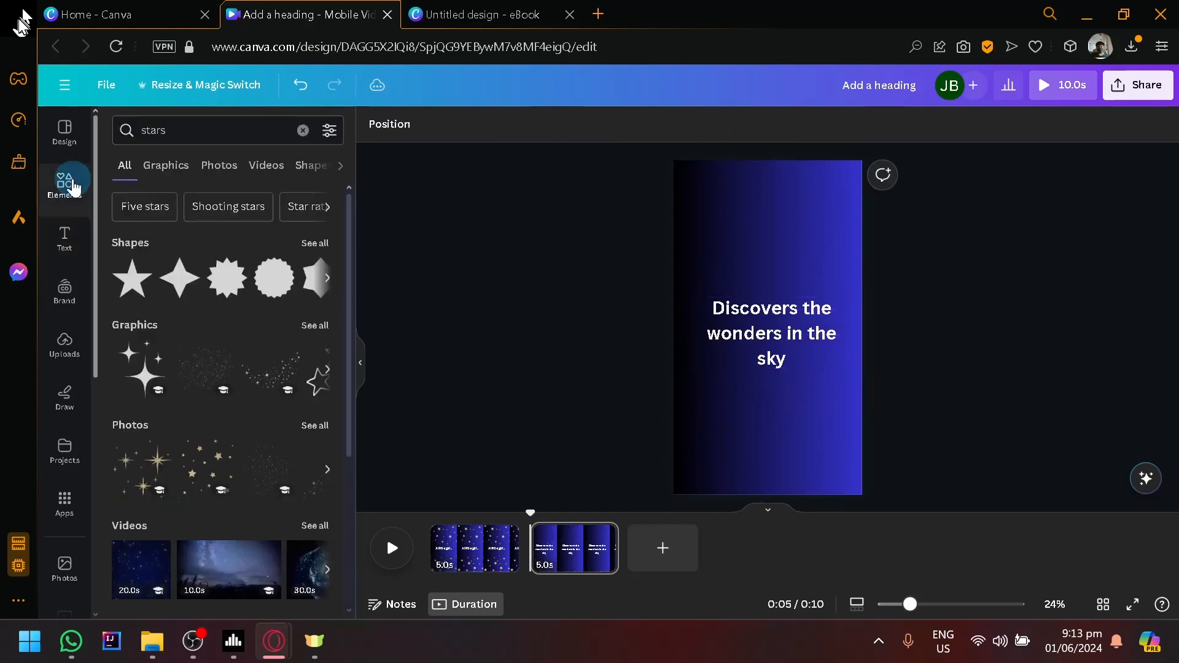
{"action": "left_click", "coordinate": [166, 168]}
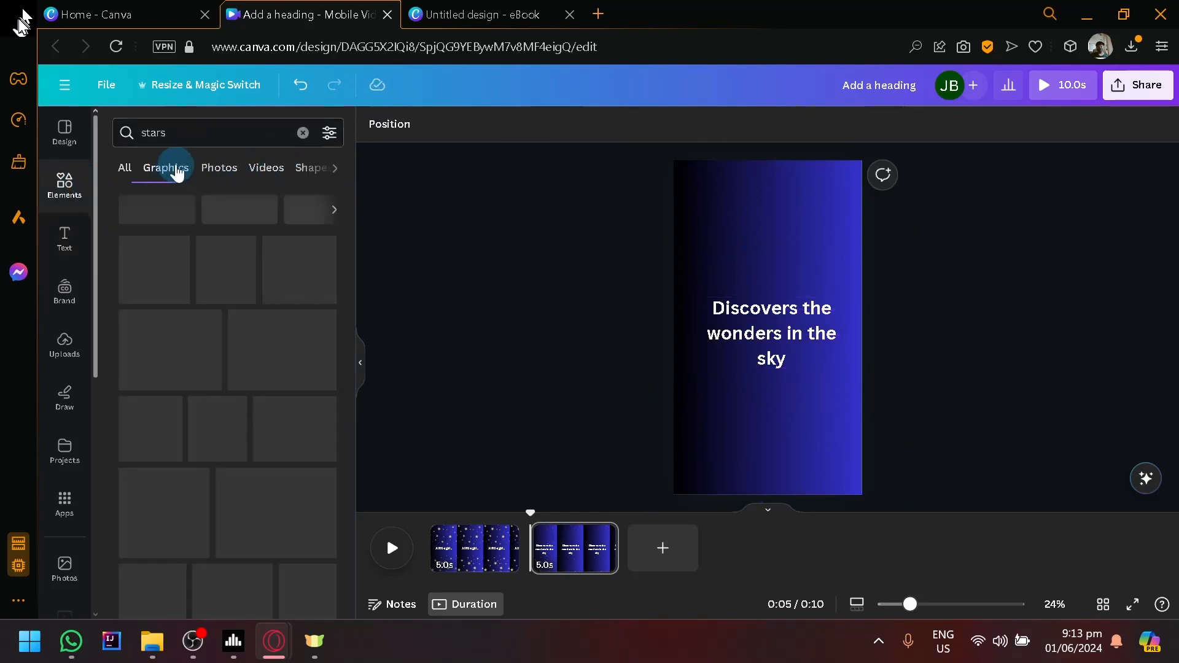
{"action": "scroll", "coordinate": [230, 355], "scroll_direction": "down", "scroll_amount": 2}
{"action": "left_click_drag", "start_coordinate": [217, 392], "coordinate": [737, 268]}
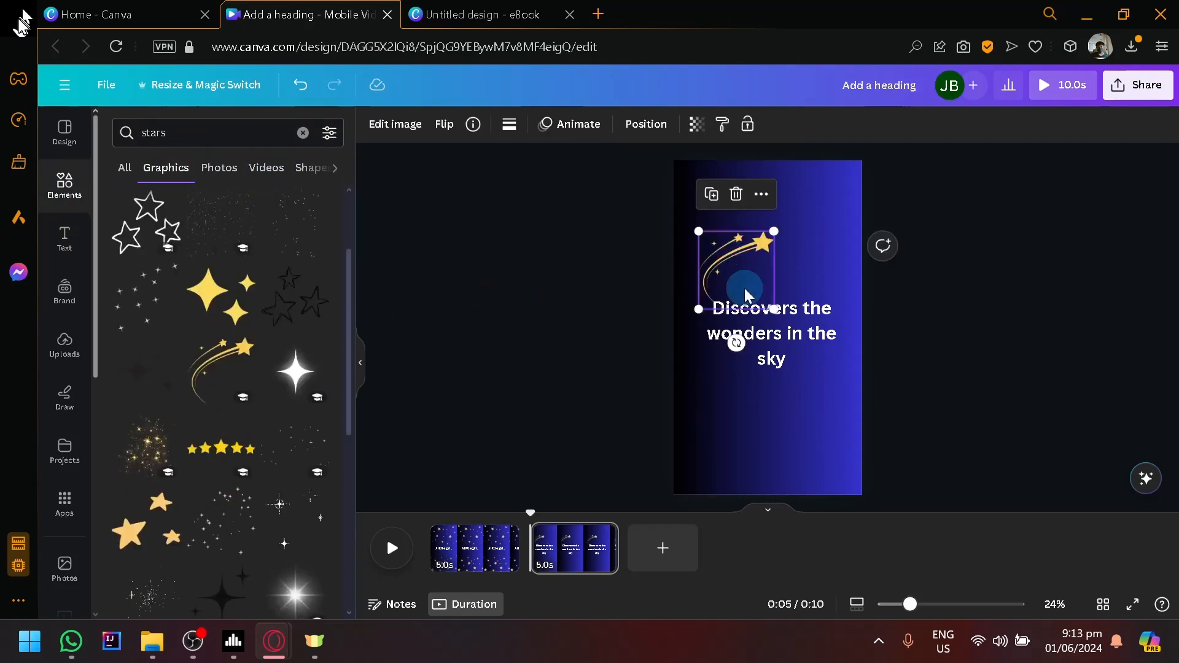
{"action": "key", "text": "Delete"}
{"action": "scroll", "coordinate": [236, 422], "scroll_direction": "down", "scroll_amount": 2}
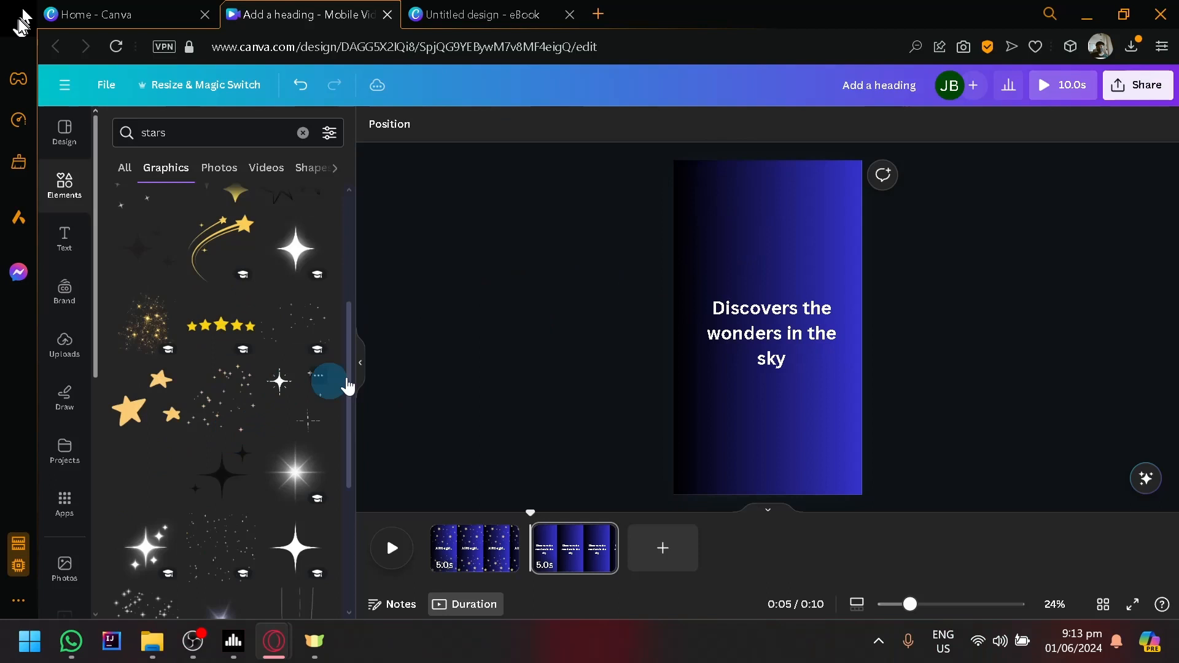
{"action": "left_click", "coordinate": [843, 317]}
{"action": "left_click_drag", "start_coordinate": [789, 290], "coordinate": [790, 202]}
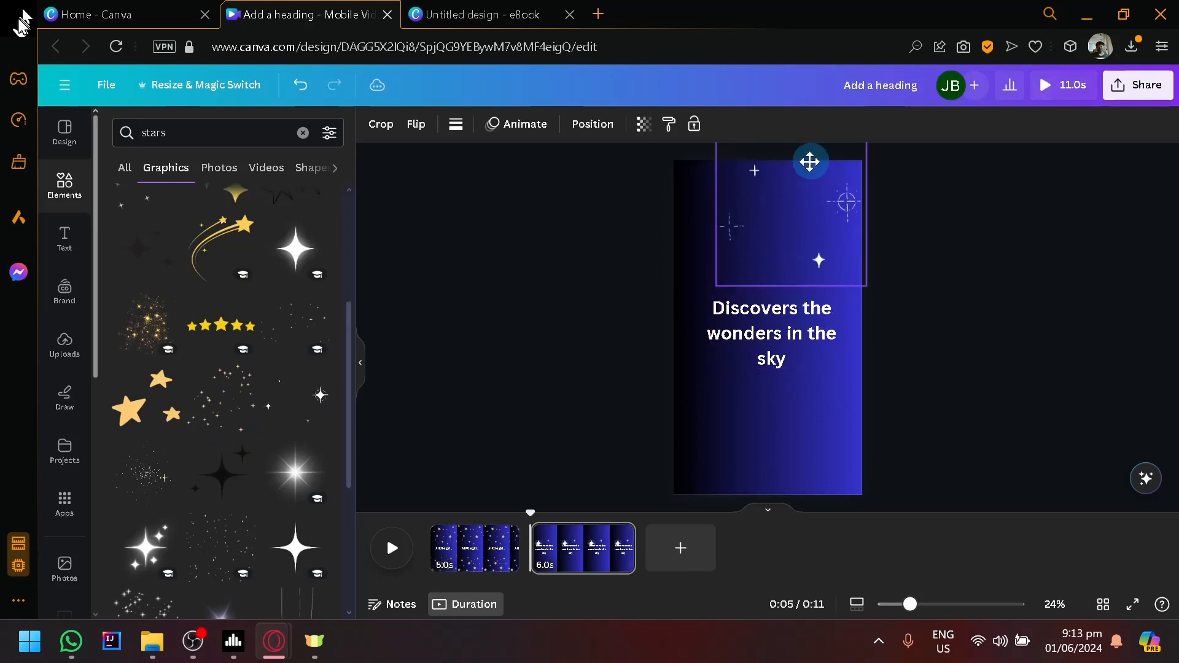
{"action": "key", "text": "Delete"}
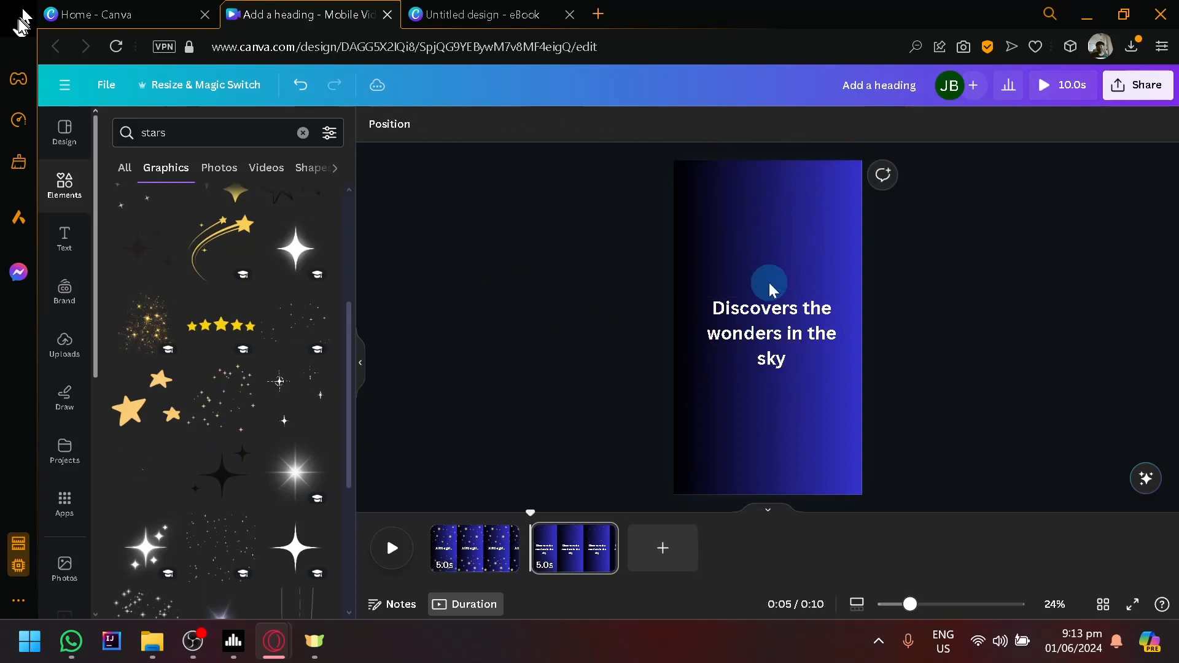
Add the scattered-stars graphic above the heading, enlarged to span the page top
{"action": "left_click", "coordinate": [215, 401]}
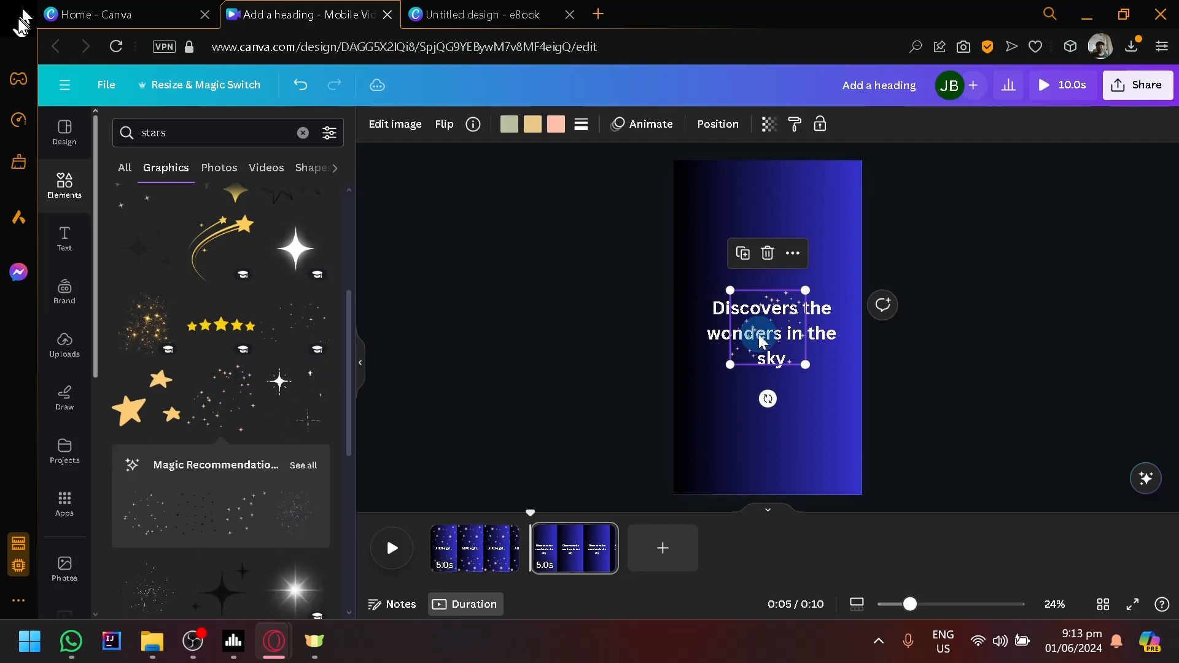
{"action": "left_click_drag", "start_coordinate": [759, 334], "coordinate": [771, 234]}
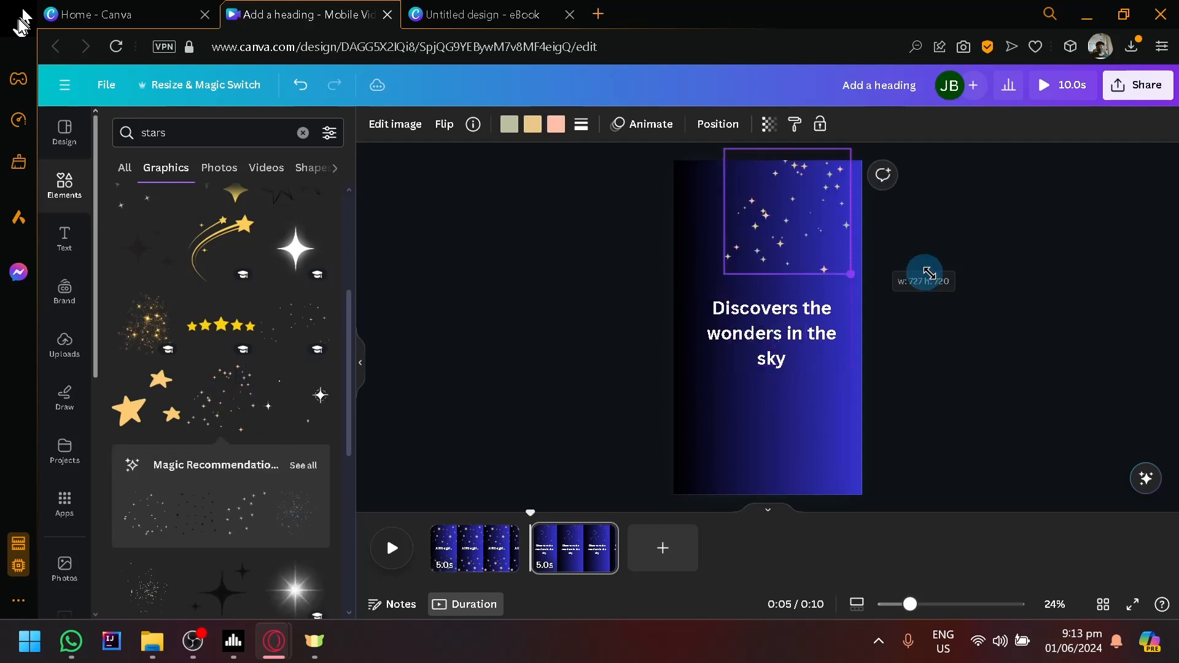
{"action": "left_click_drag", "start_coordinate": [809, 286], "coordinate": [889, 311]}
{"action": "left_click_drag", "start_coordinate": [782, 221], "coordinate": [777, 216]}
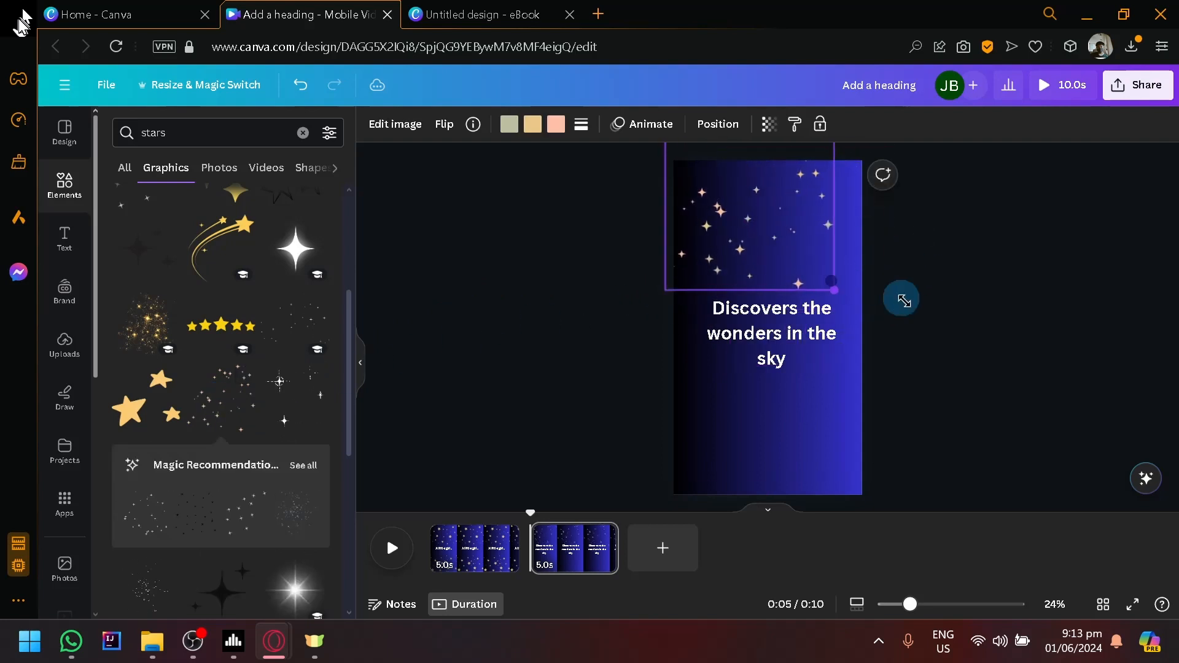
{"action": "mouse_move", "coordinate": [829, 276]}
{"action": "left_mouse_down"}
{"action": "mouse_move", "coordinate": [878, 276]}
{"action": "mouse_move", "coordinate": [812, 252]}
{"action": "left_mouse_up"}
Move the heading lower on the second page
{"action": "left_click", "coordinate": [767, 358]}
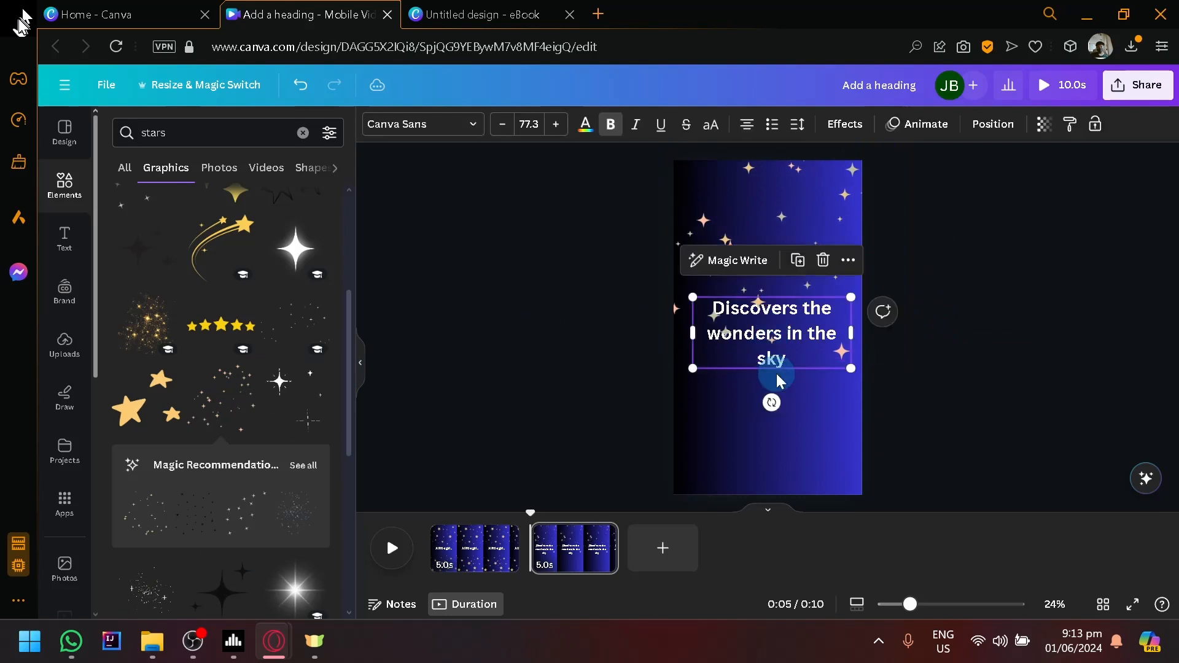
{"action": "left_click_drag", "start_coordinate": [779, 350], "coordinate": [777, 452]}
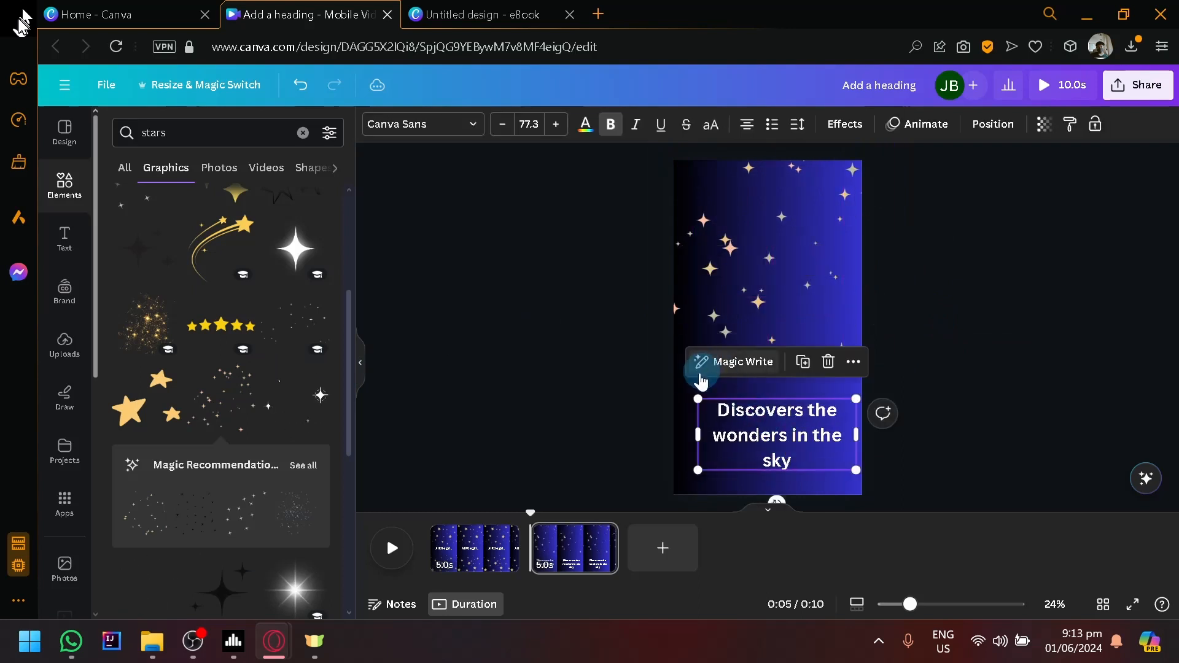
{"action": "left_click", "coordinate": [688, 397]}
Give the second page a solid purple background after trying white and dark blue
{"action": "left_click", "coordinate": [374, 124]}
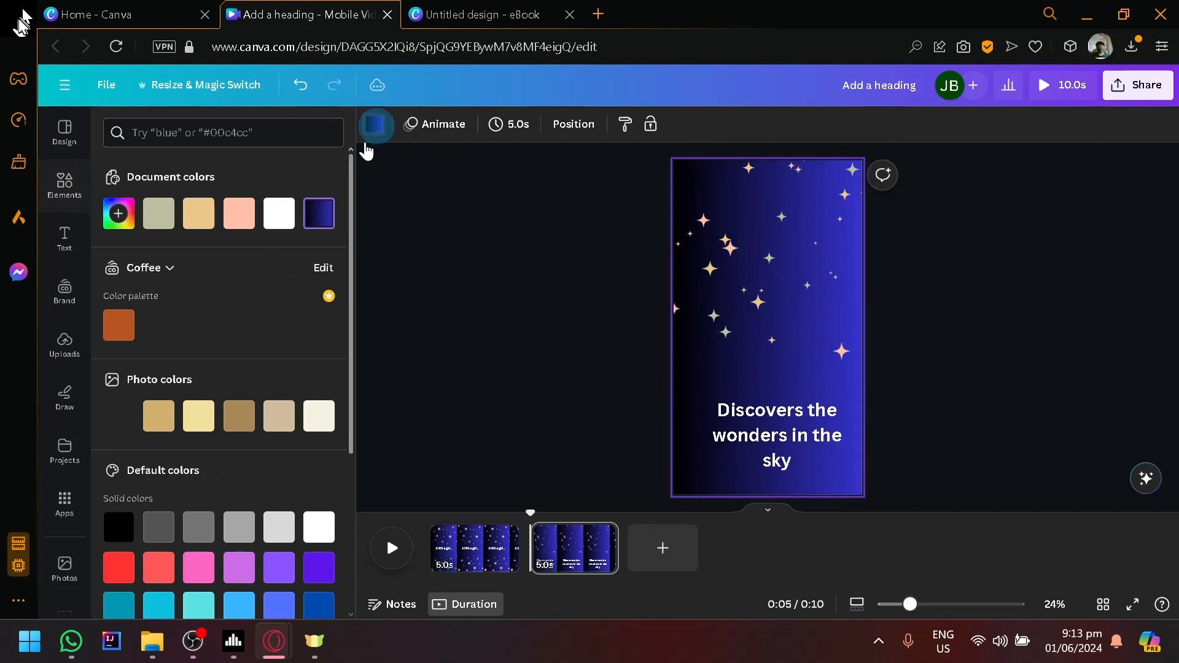
{"action": "left_click", "coordinate": [278, 213]}
{"action": "scroll", "coordinate": [263, 438], "scroll_direction": "down", "scroll_amount": 2}
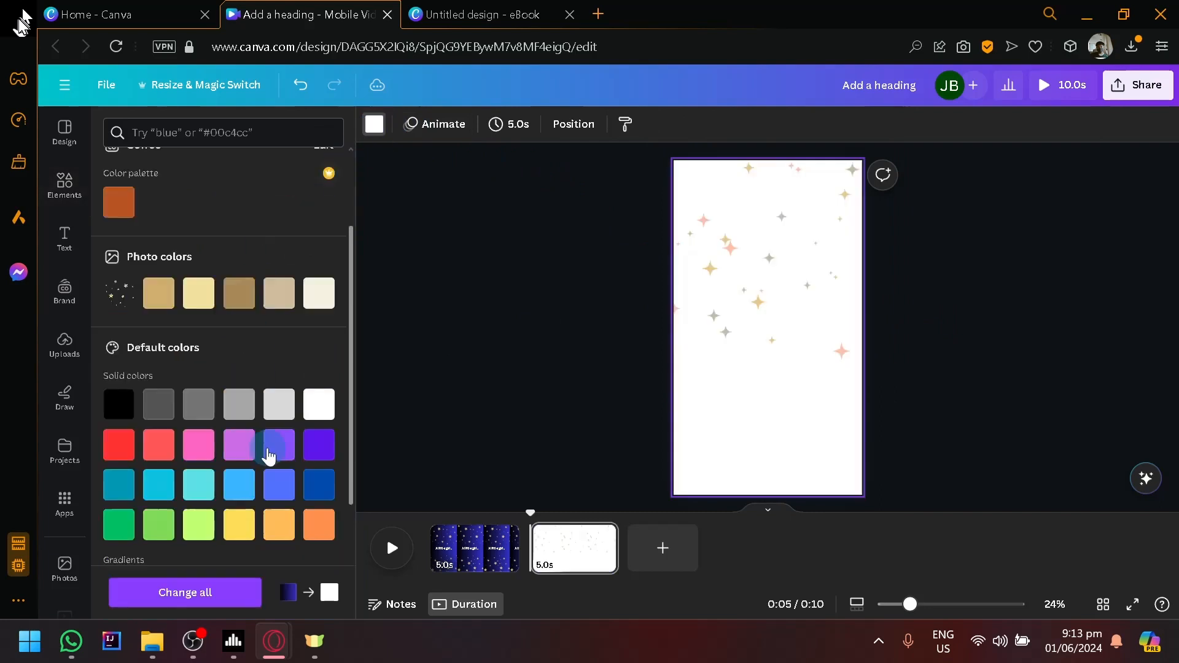
{"action": "left_click", "coordinate": [318, 479]}
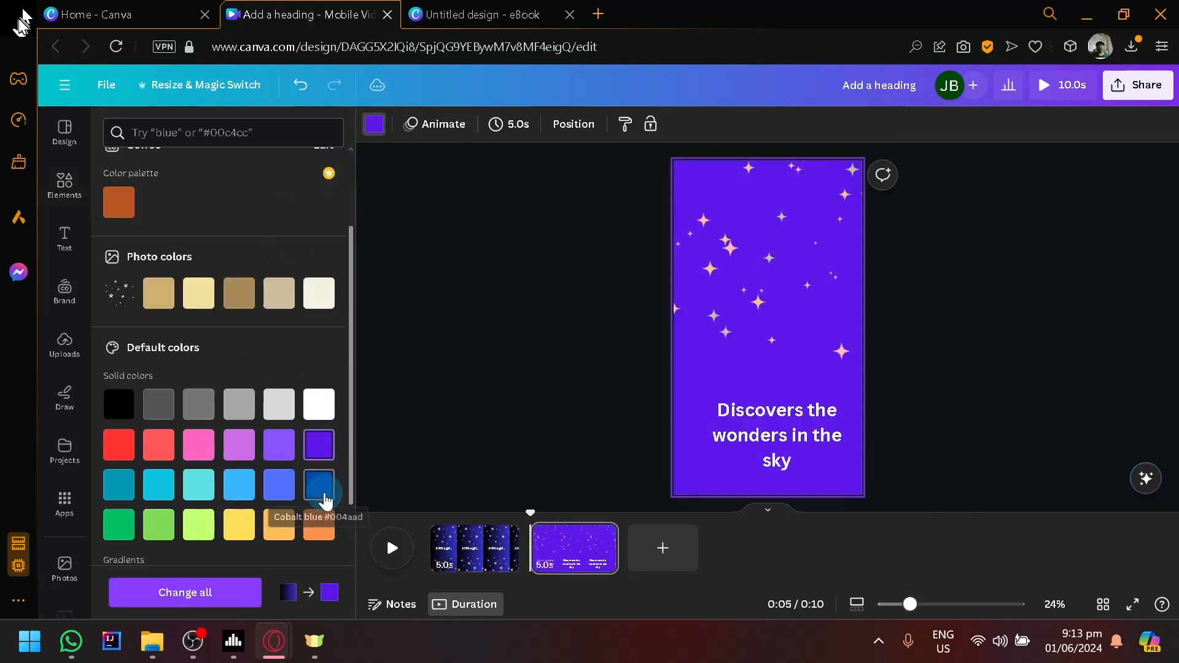
{"action": "left_click", "coordinate": [317, 446]}
{"action": "left_click", "coordinate": [509, 365]}
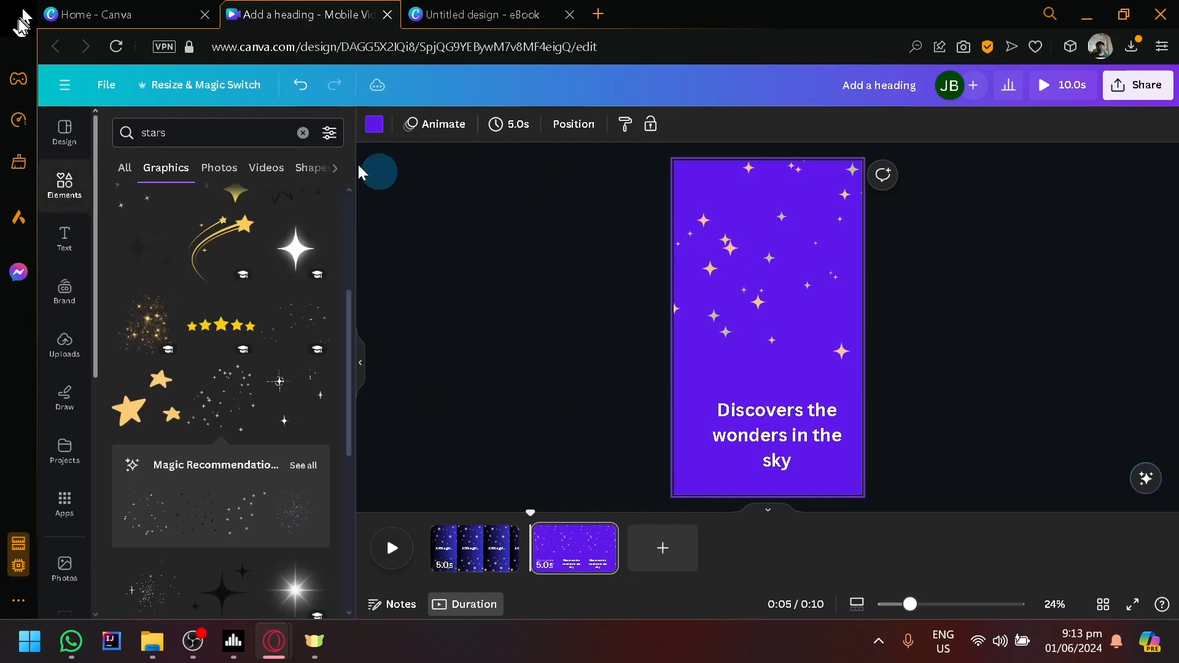
{"action": "left_click", "coordinate": [175, 133]}
Add a large white cloud graphic from the 'clouds' search along the page bottom, heading above it
{"action": "key", "text": "ctrl+a"}
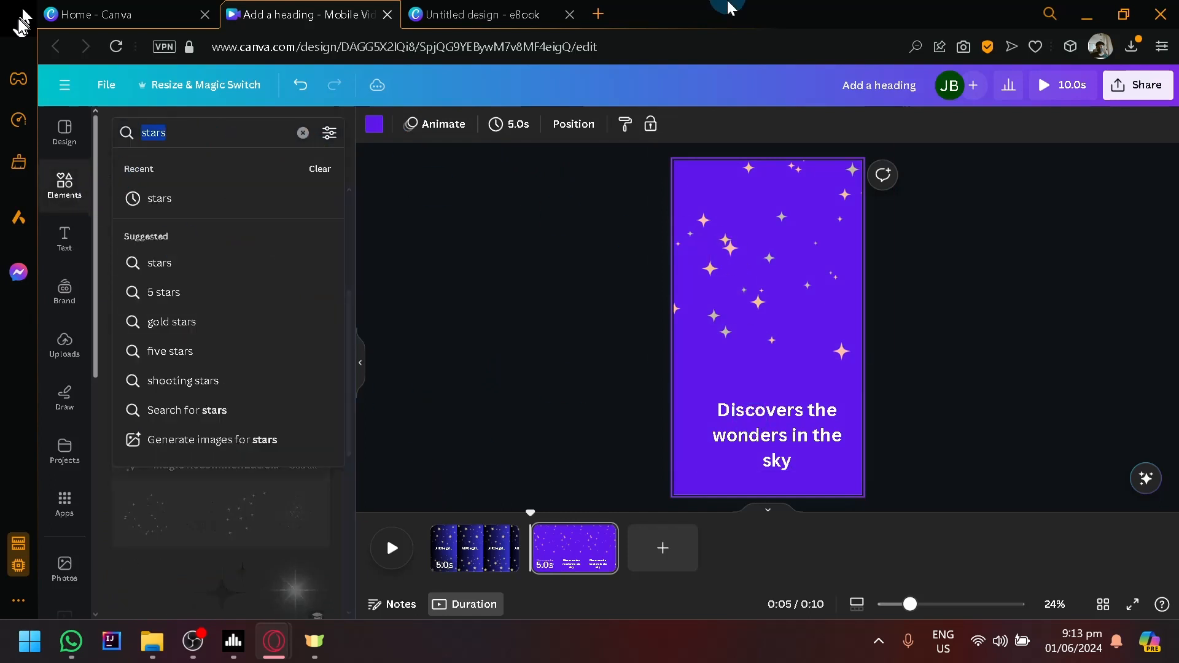
{"action": "type", "text": "clo"}
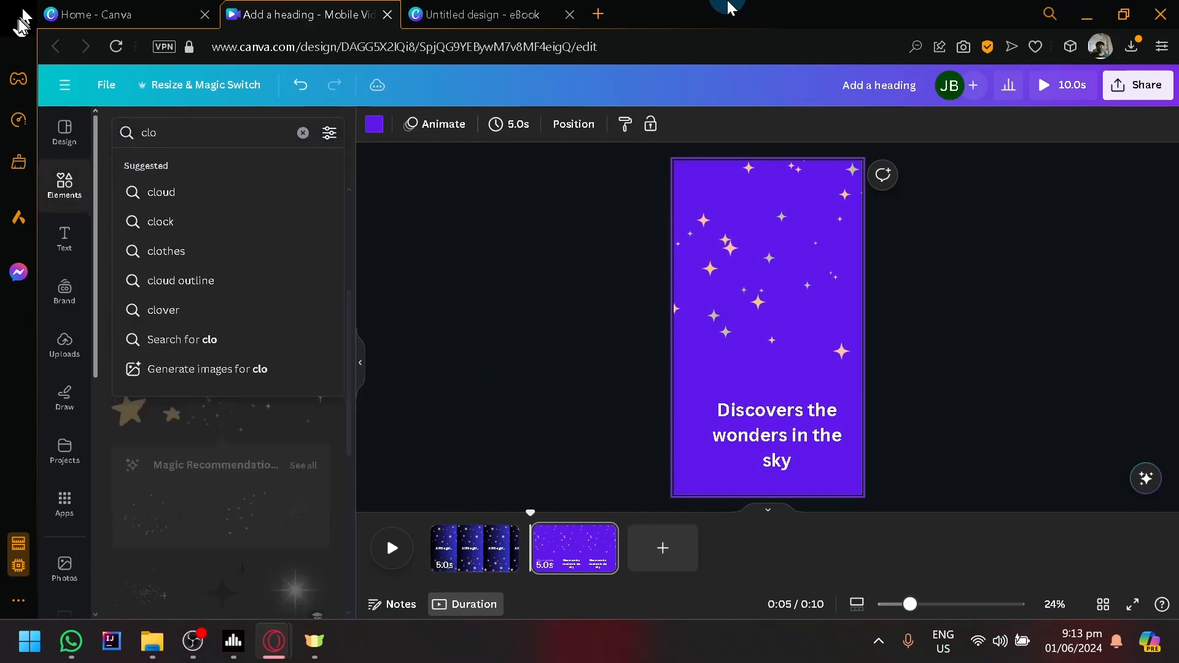
{"action": "type", "text": "uds"}
{"action": "key", "text": "Return"}
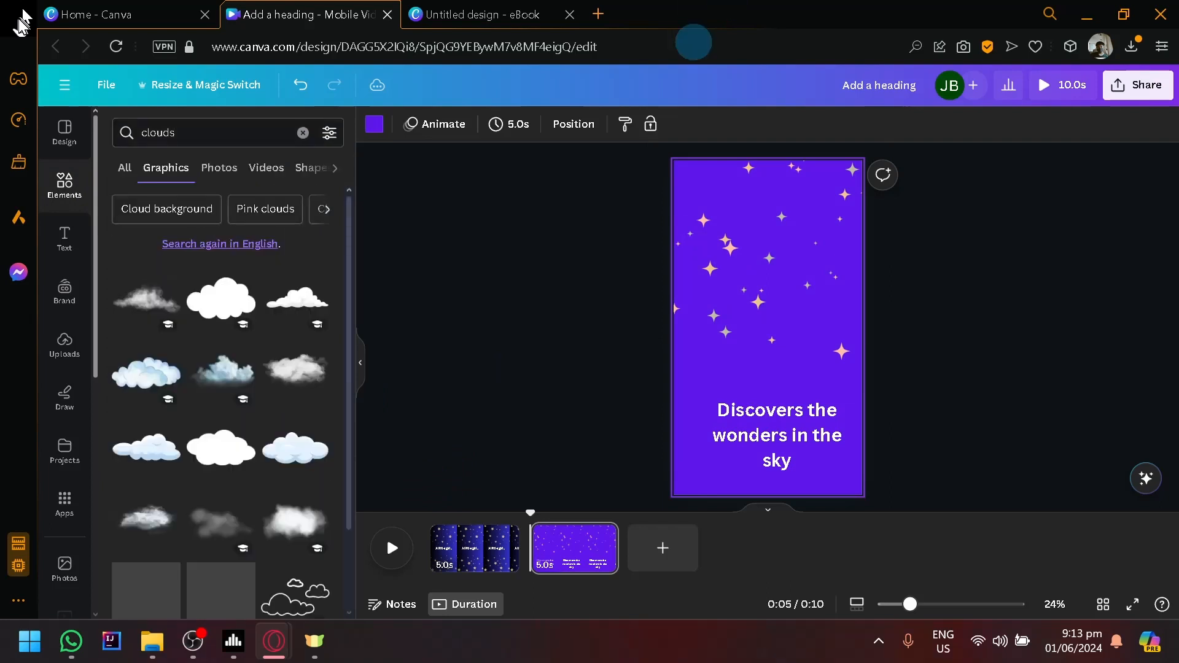
{"action": "left_click", "coordinate": [156, 447]}
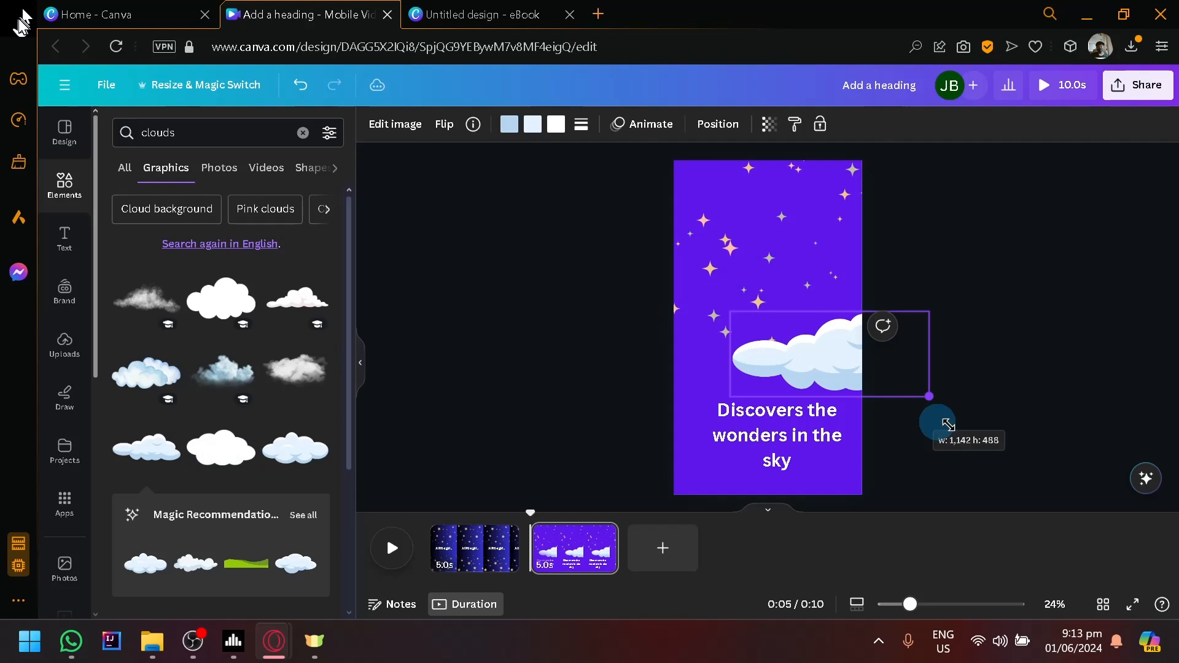
{"action": "left_click_drag", "start_coordinate": [948, 424], "coordinate": [1059, 451]}
{"action": "mouse_move", "coordinate": [829, 359]}
{"action": "left_mouse_down"}
{"action": "mouse_move", "coordinate": [773, 448]}
{"action": "mouse_move", "coordinate": [797, 223]}
{"action": "left_mouse_up"}
{"action": "left_click", "coordinate": [774, 449]}
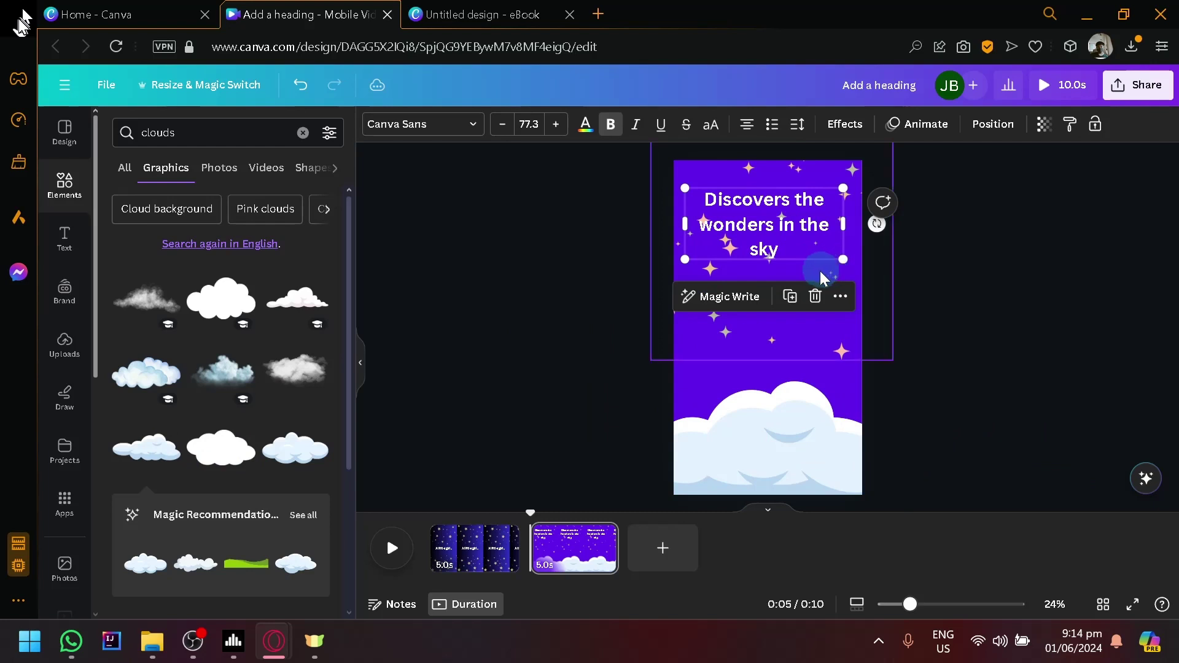
Add a third page and drop the downloaded hands-holding-book mockup photo onto it
{"action": "left_click", "coordinate": [665, 546]}
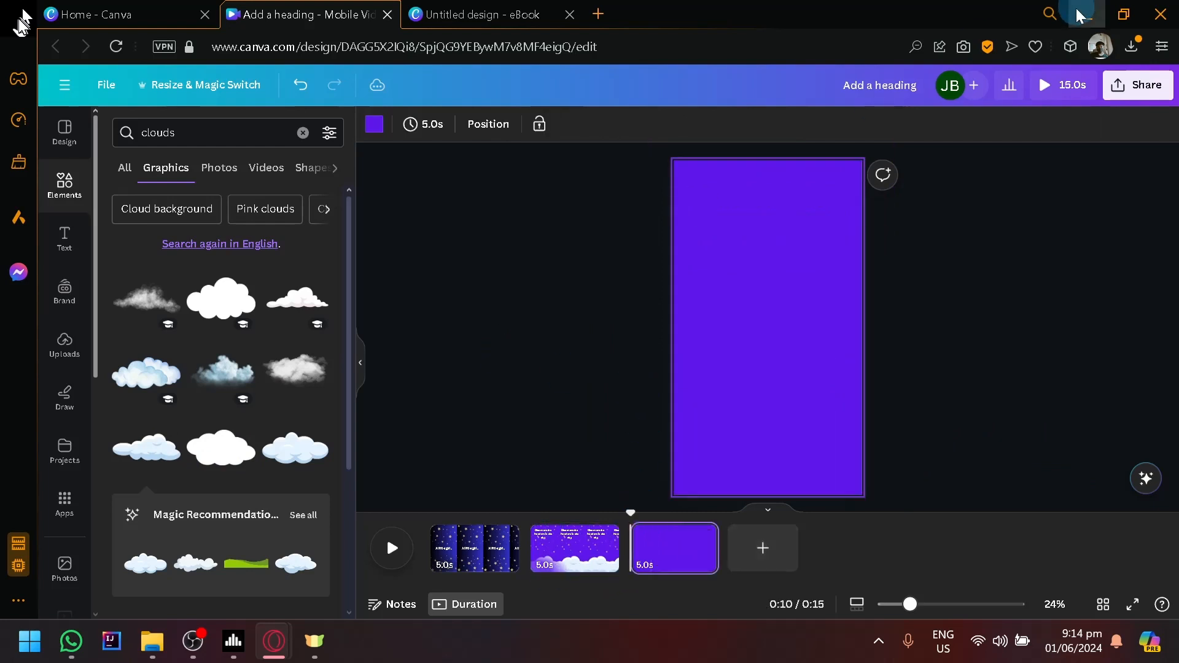
{"action": "left_click_drag", "start_coordinate": [935, 161], "coordinate": [700, 274]}
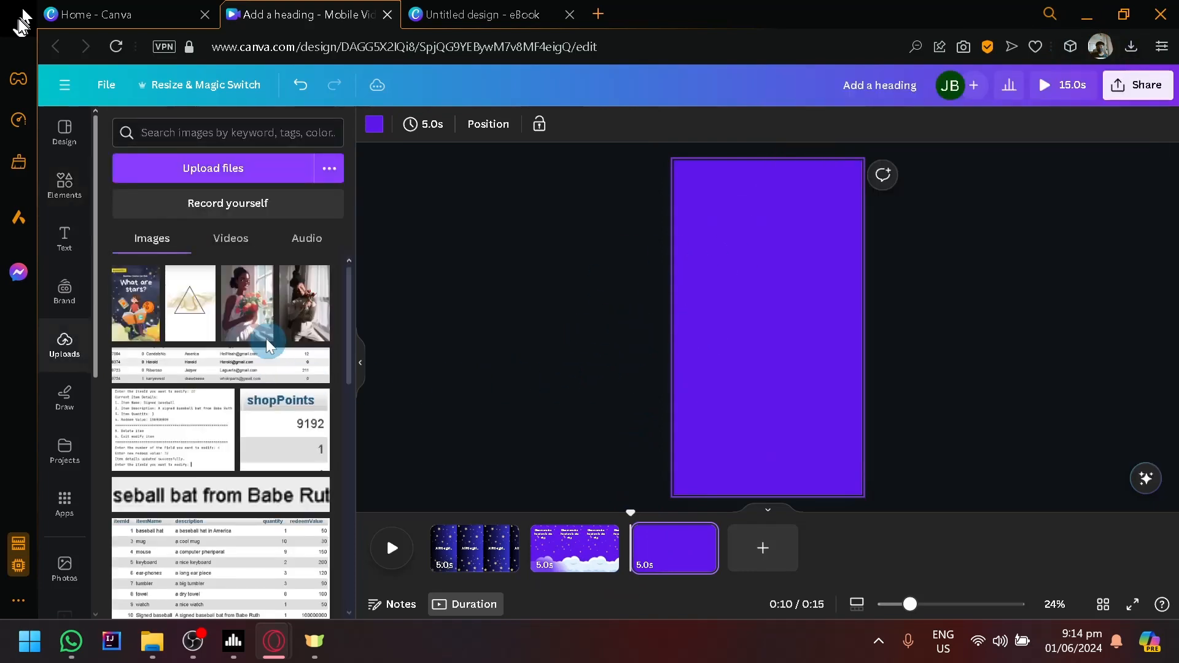
{"action": "left_click", "coordinate": [481, 14]}
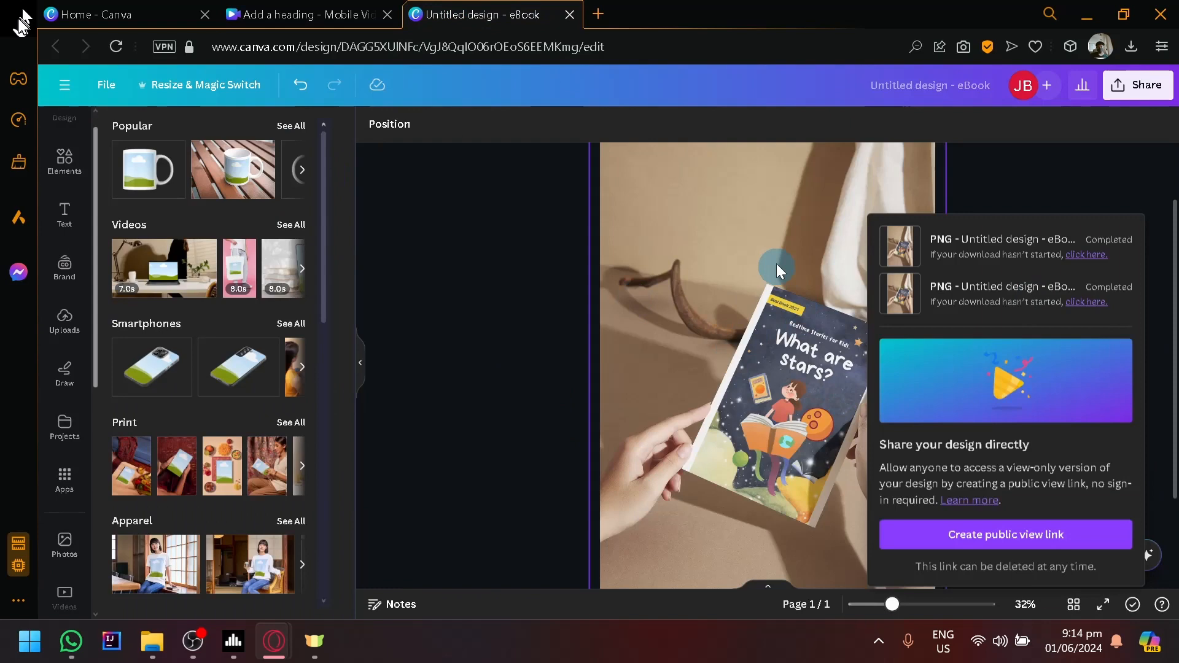
{"action": "left_click", "coordinate": [314, 14]}
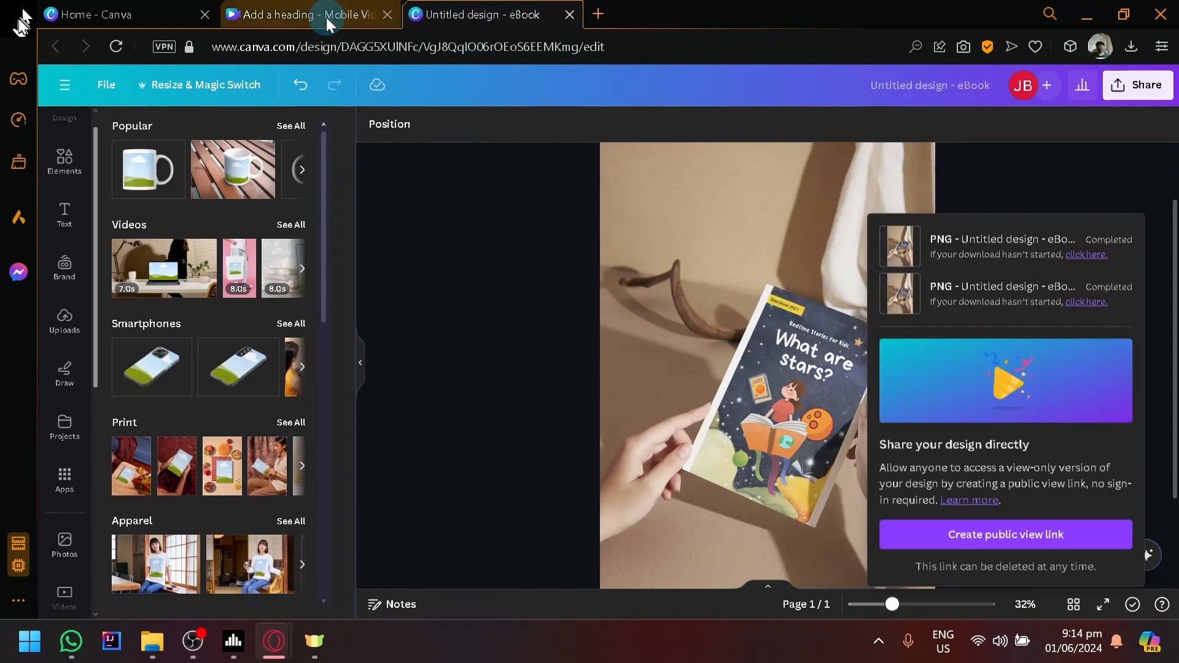
Enlarge and centre the book photo to fill the purple page
{"action": "left_click_drag", "start_coordinate": [783, 364], "coordinate": [754, 292]}
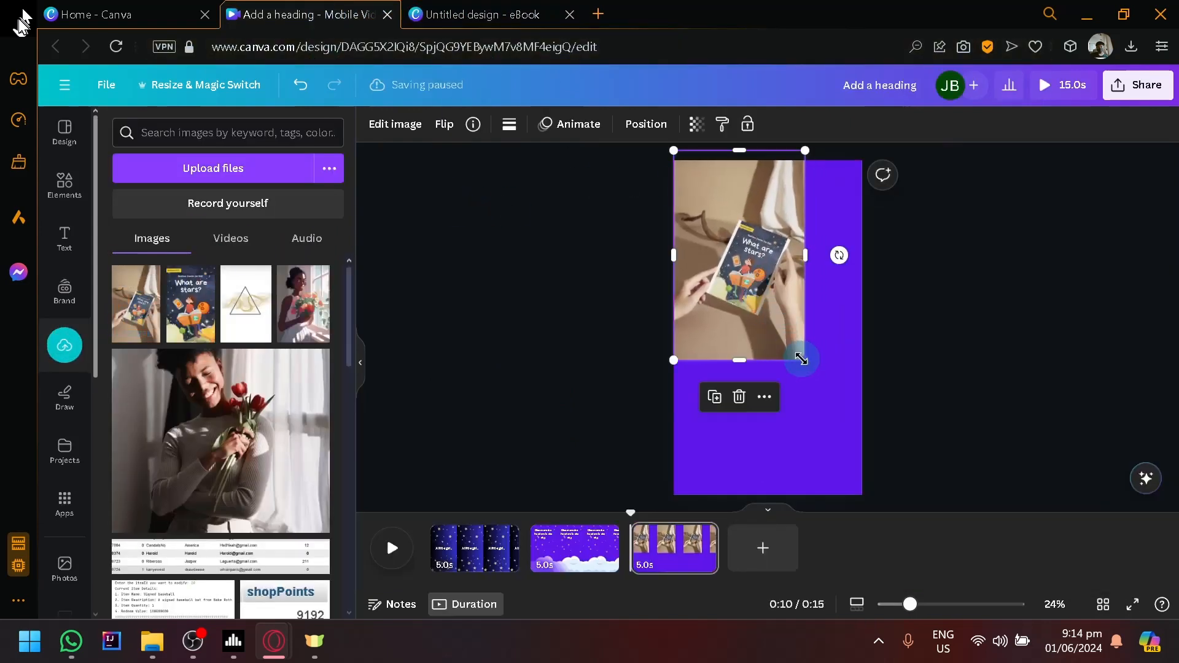
{"action": "left_click_drag", "start_coordinate": [801, 359], "coordinate": [934, 526]}
{"action": "left_click_drag", "start_coordinate": [834, 421], "coordinate": [806, 412]}
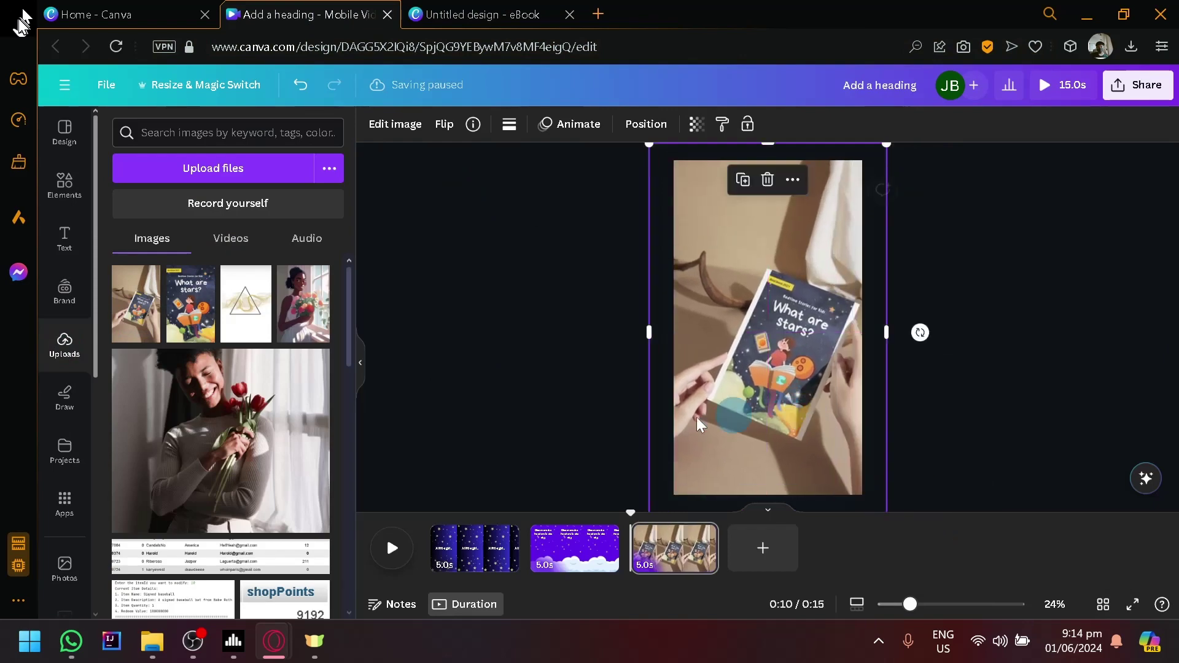
Add the open DAILY text combination to the book page, then delete it
{"action": "left_click", "coordinate": [66, 189]}
{"action": "left_click", "coordinate": [64, 237]}
{"action": "left_click", "coordinate": [647, 206]}
{"action": "scroll", "coordinate": [151, 380], "scroll_direction": "down", "scroll_amount": 2}
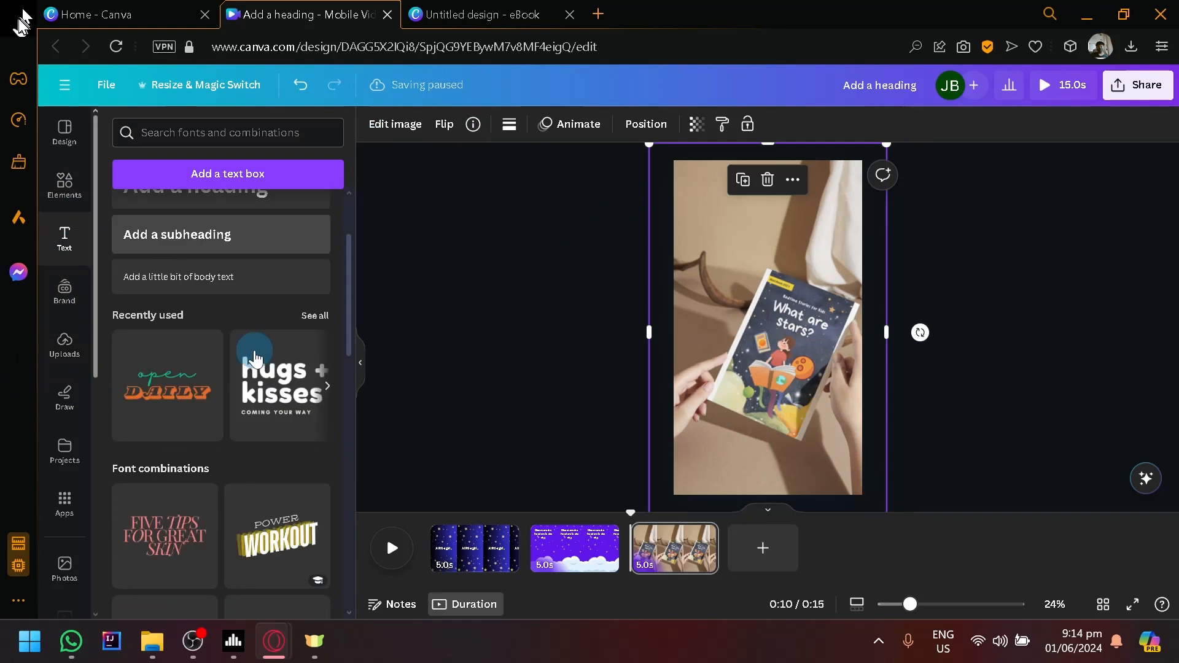
{"action": "left_click", "coordinate": [145, 404]}
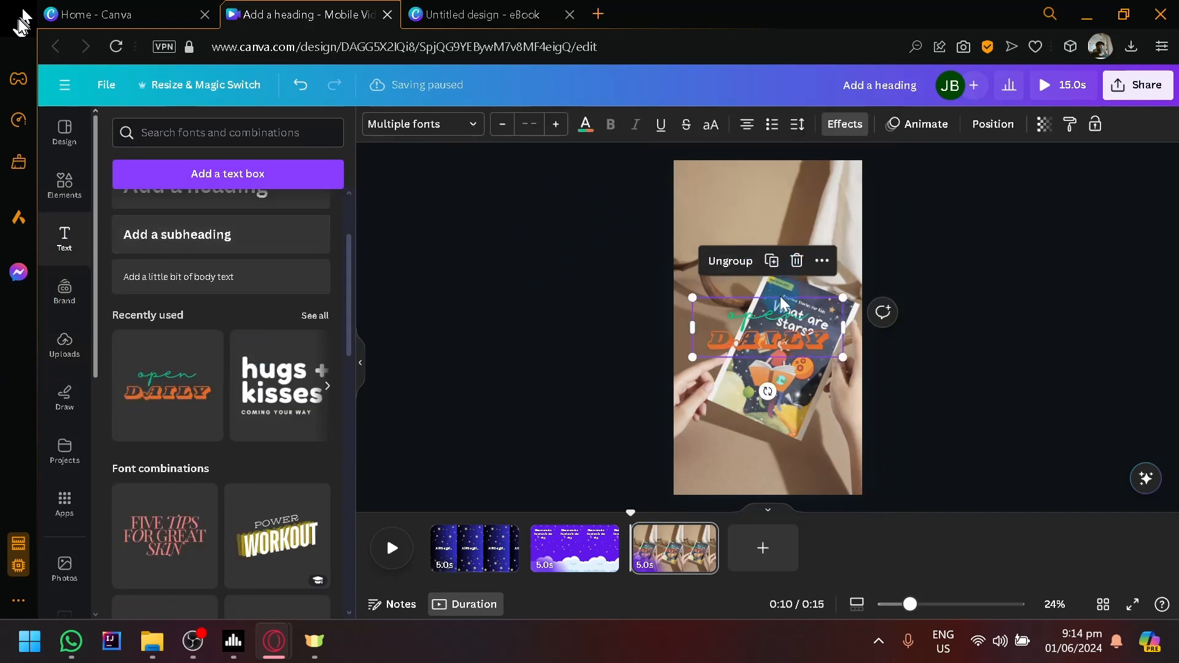
{"action": "left_click_drag", "start_coordinate": [757, 350], "coordinate": [736, 219]}
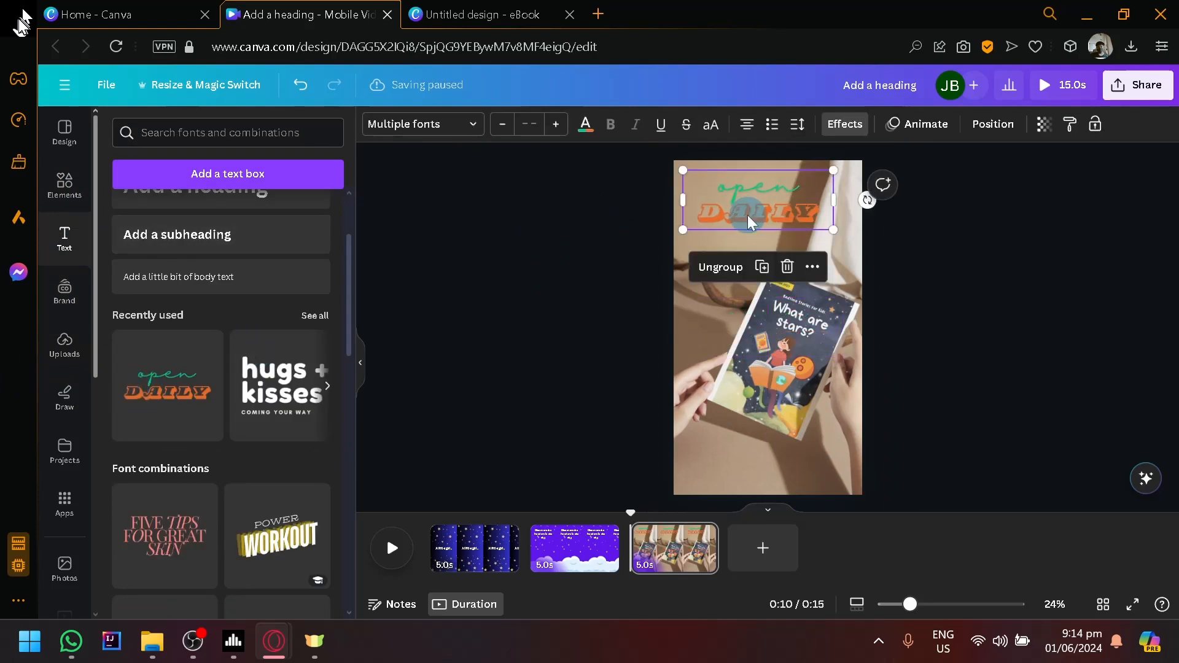
{"action": "key", "text": "Delete"}
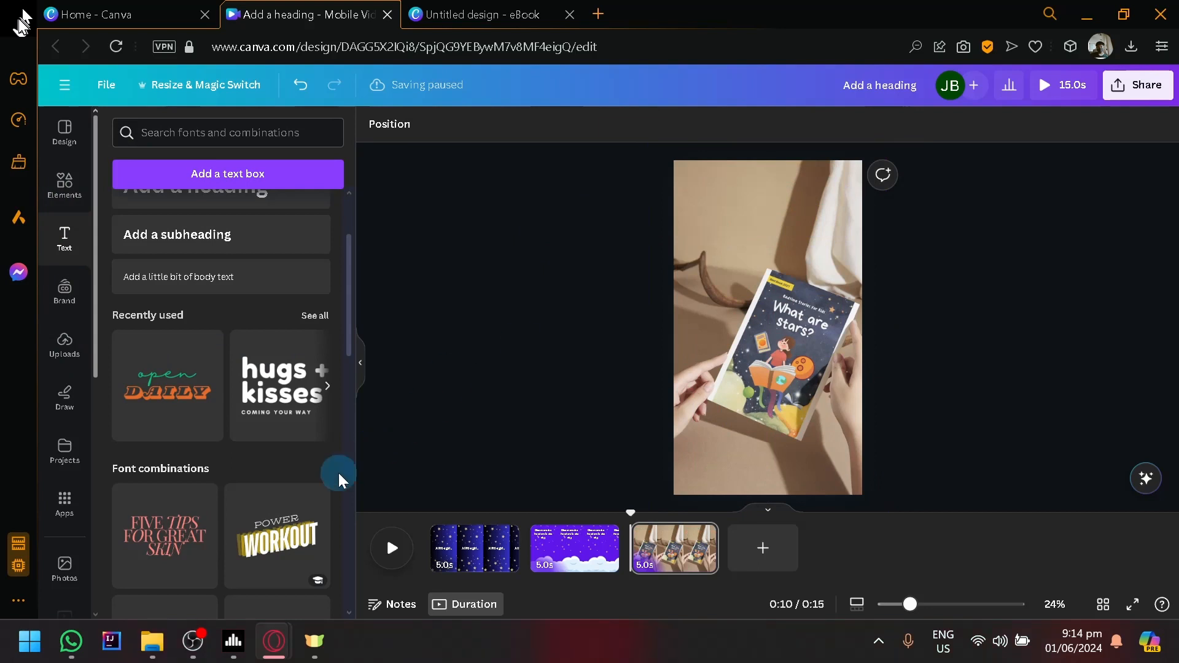
{"action": "scroll", "coordinate": [201, 391], "scroll_direction": "down", "scroll_amount": 5}
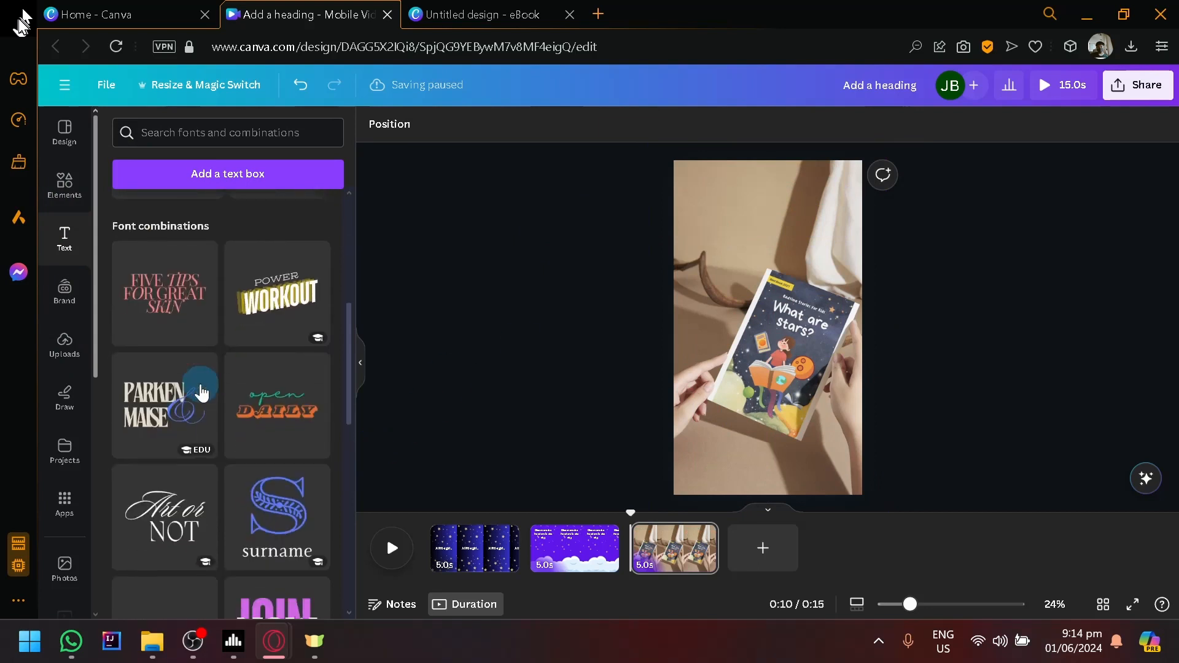
{"action": "scroll", "coordinate": [201, 392], "scroll_direction": "down", "scroll_amount": 2}
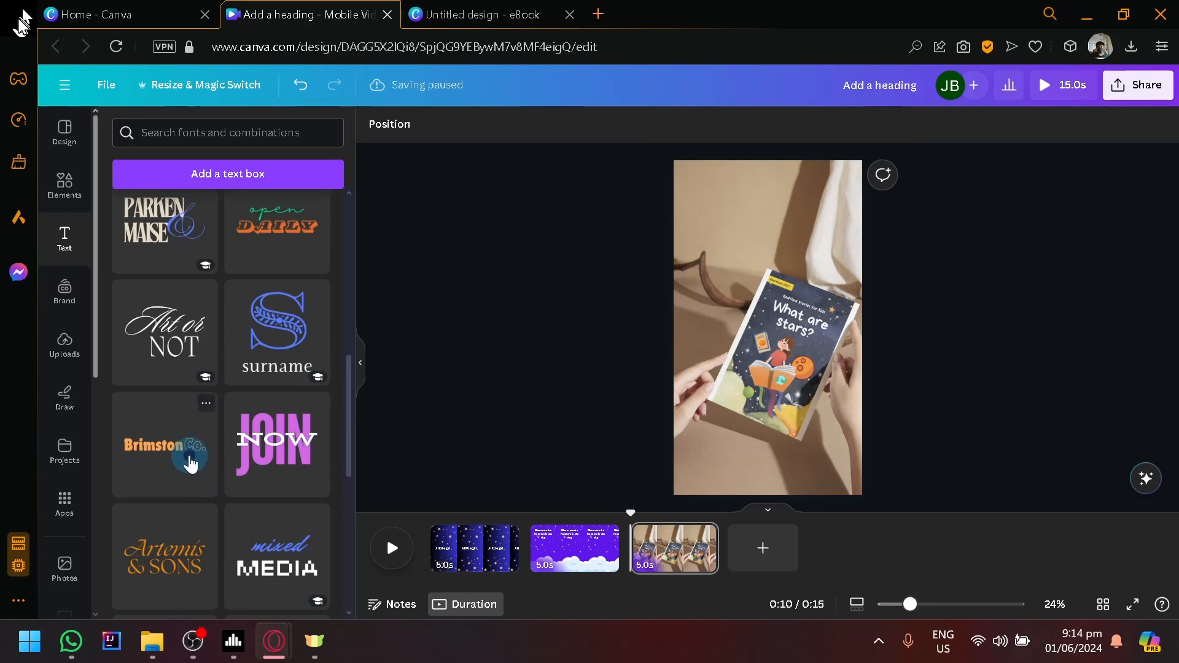
Place the Brimston font combination near the page top and retype it as 'Buy now'
{"action": "left_click_drag", "start_coordinate": [624, 387], "coordinate": [773, 220]}
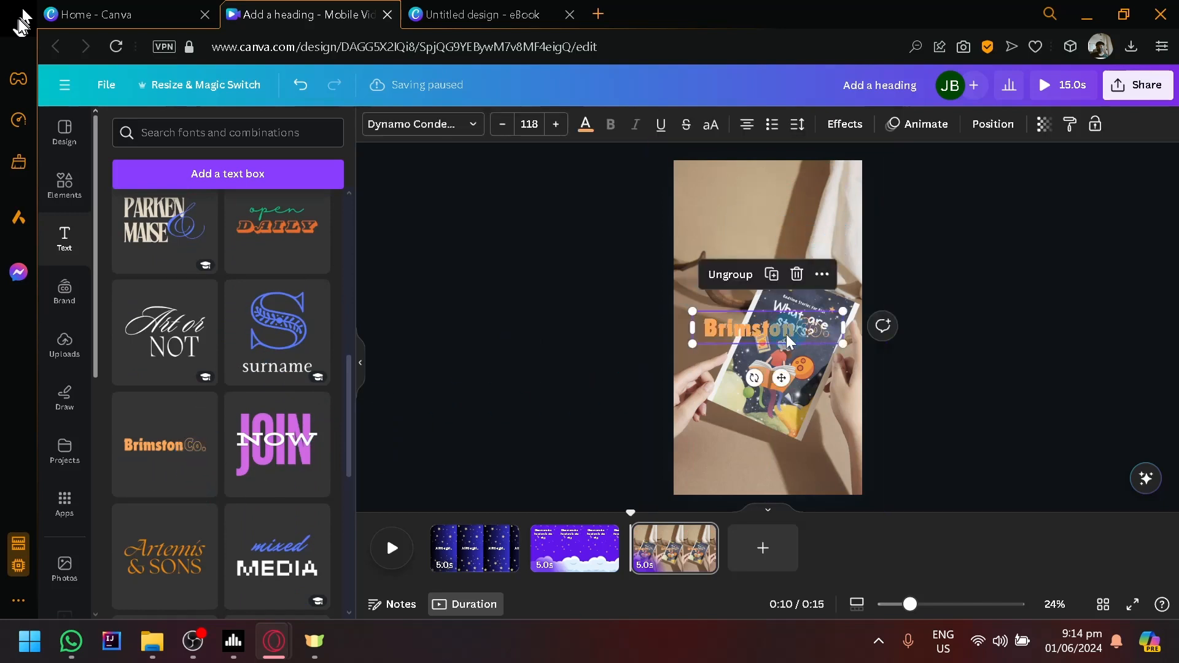
{"action": "left_click_drag", "start_coordinate": [775, 341], "coordinate": [755, 201]}
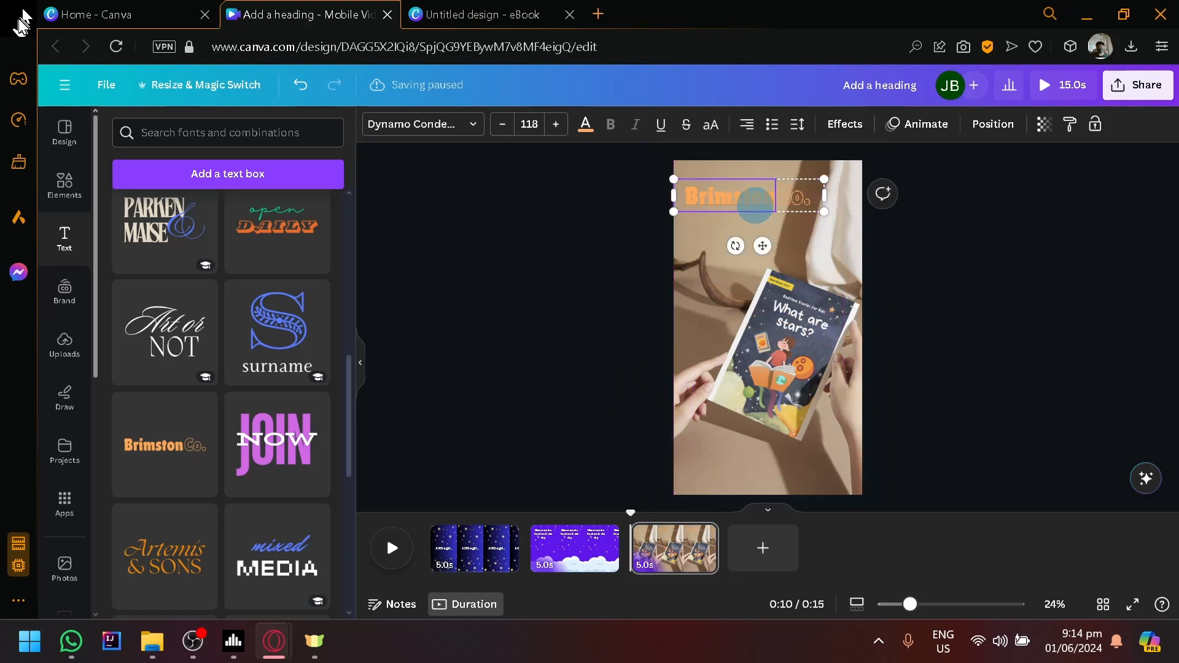
{"action": "double_click", "coordinate": [754, 202]}
{"action": "type", "text": "Buy now"}
{"action": "left_click", "coordinate": [808, 205]}
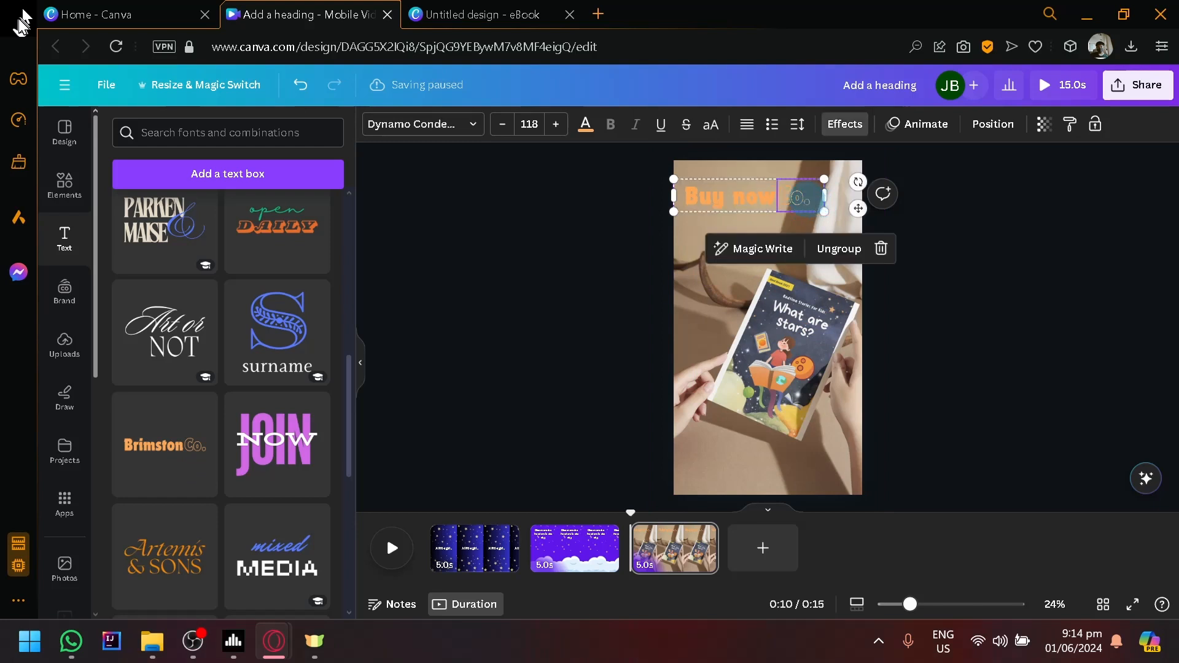
{"action": "left_click", "coordinate": [848, 264]}
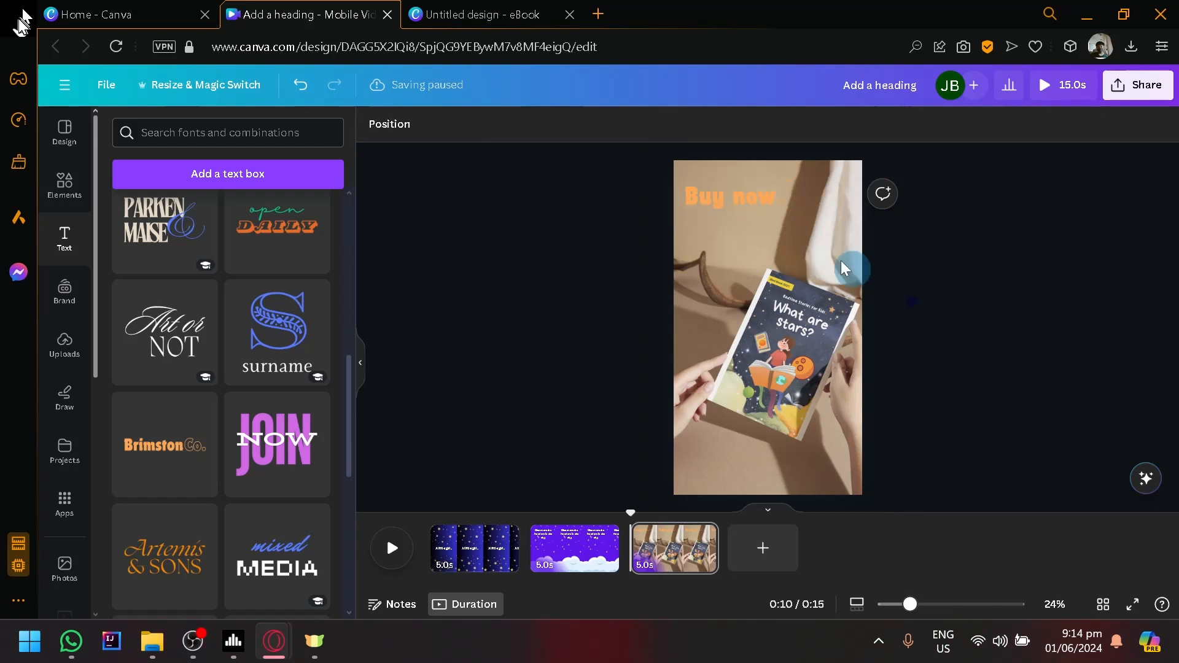
{"action": "left_click_drag", "start_coordinate": [731, 206], "coordinate": [743, 215]}
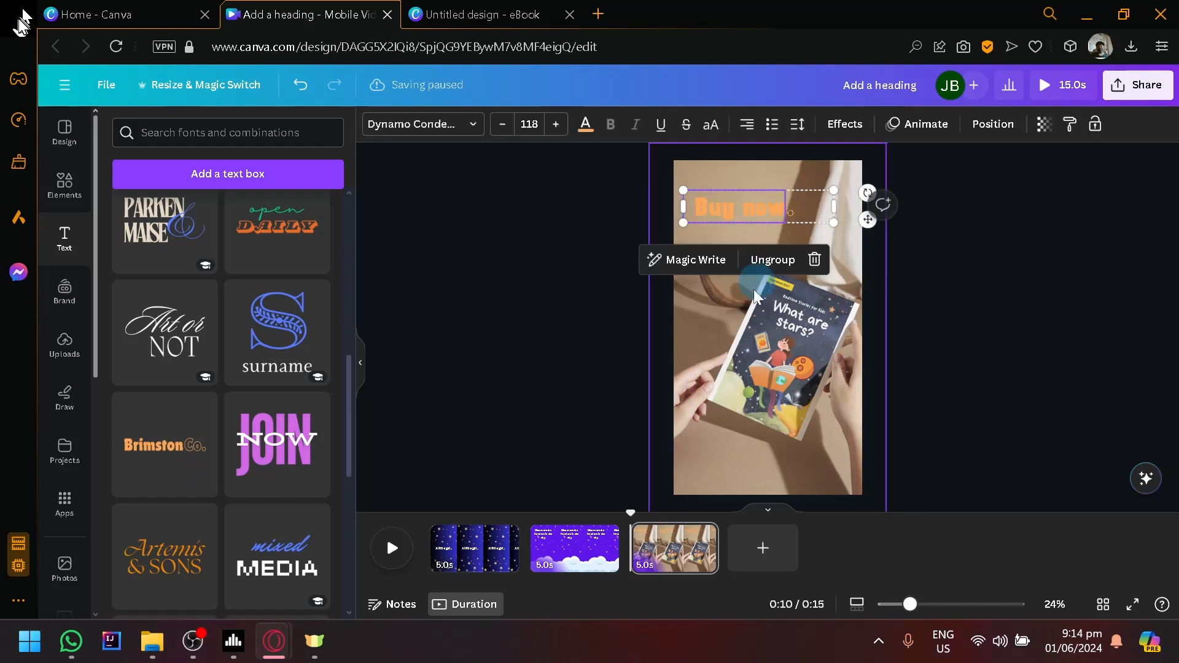
{"action": "left_click", "coordinate": [600, 262]}
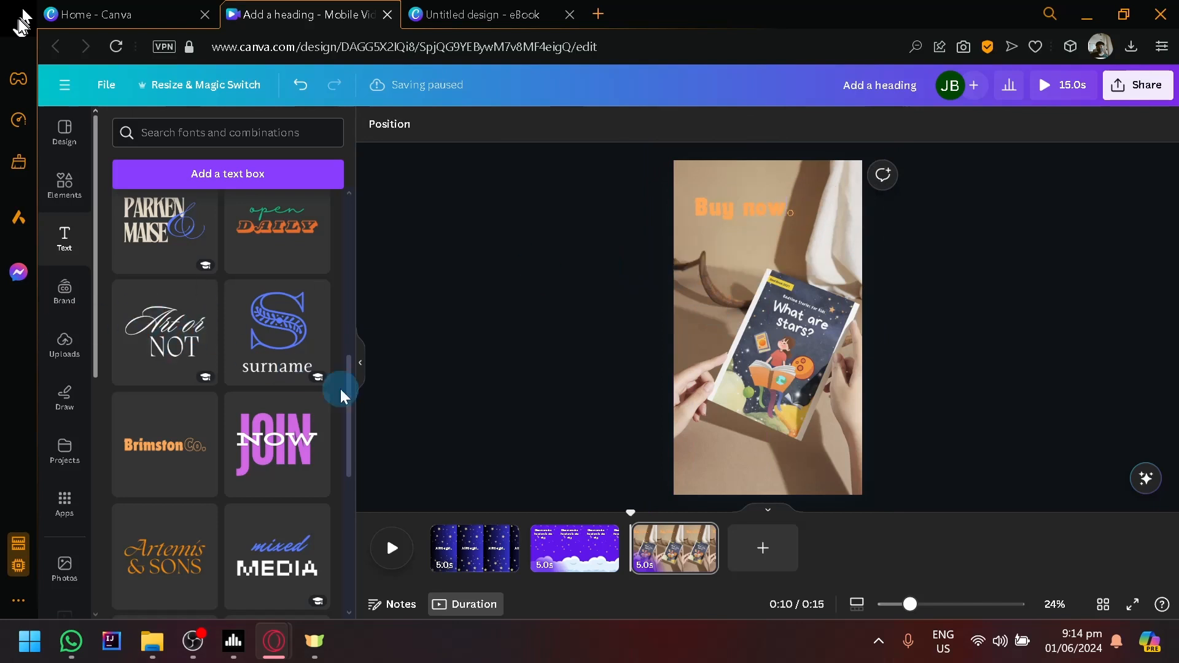
Preview the trailer and give the starry first page a Fade animation
{"action": "left_click", "coordinate": [477, 549]}
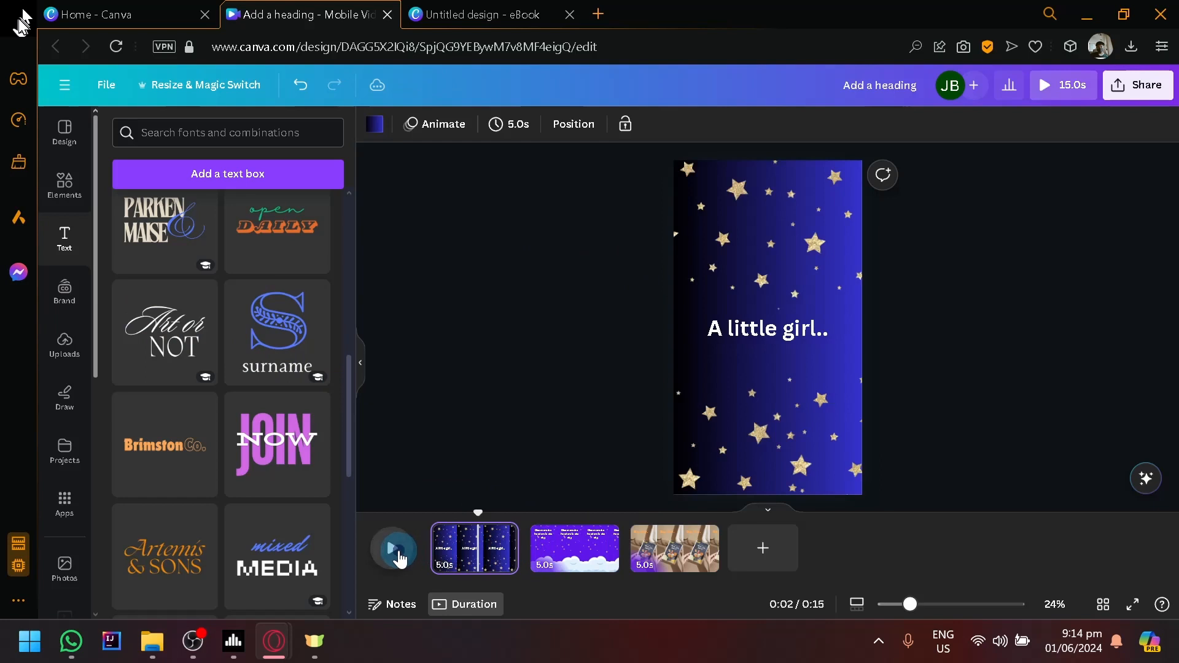
{"action": "left_click", "coordinate": [734, 370]}
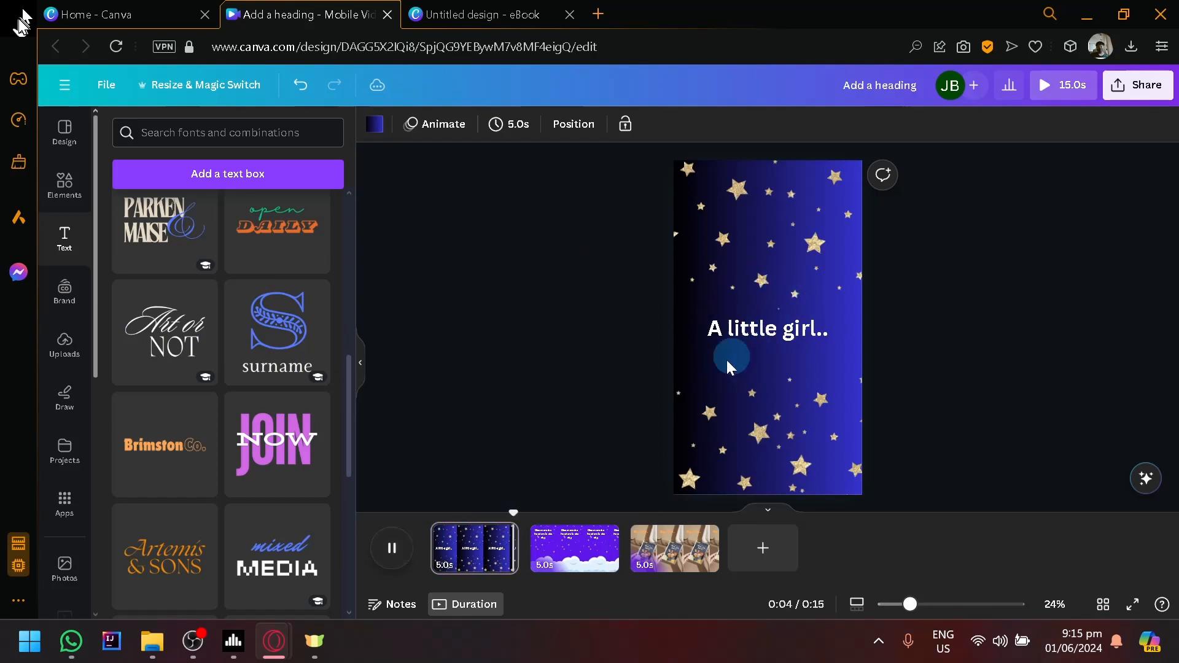
{"action": "left_click", "coordinate": [482, 548]}
{"action": "left_click", "coordinate": [742, 329]}
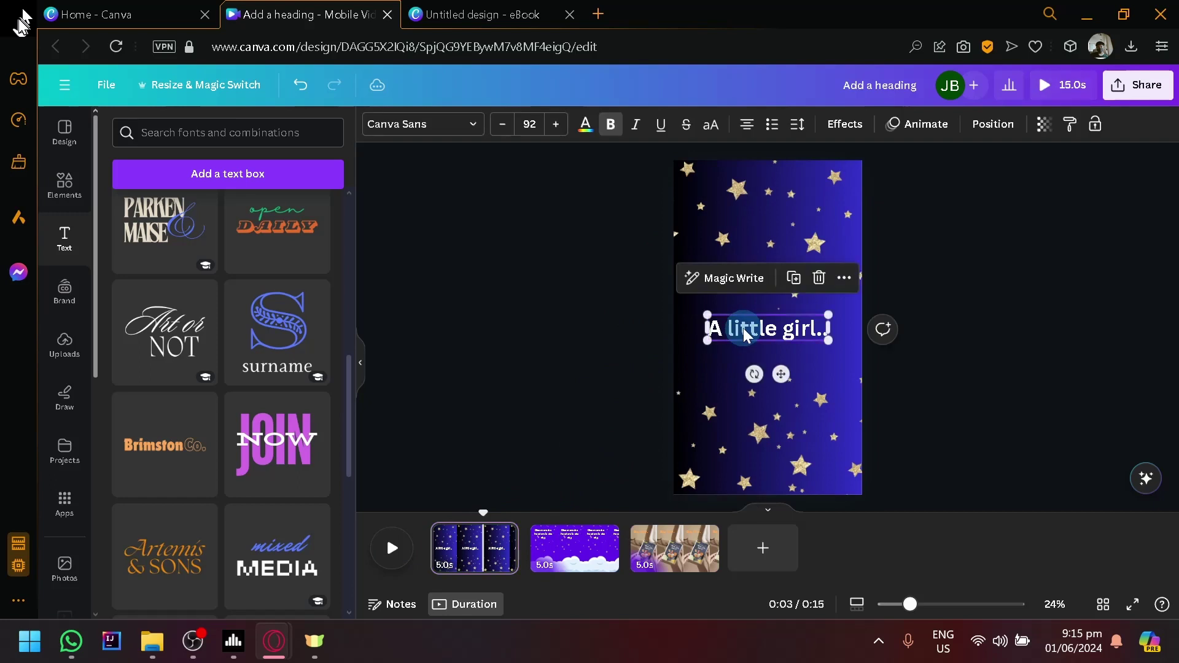
{"action": "left_click", "coordinate": [537, 348]}
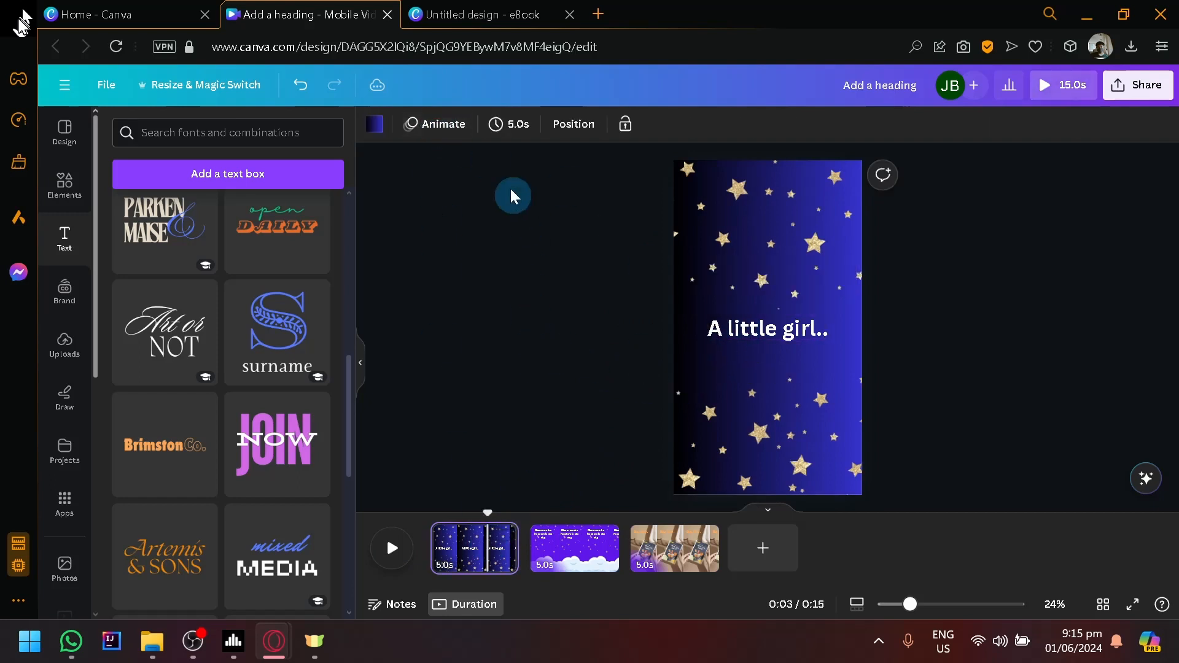
{"action": "left_click", "coordinate": [434, 124]}
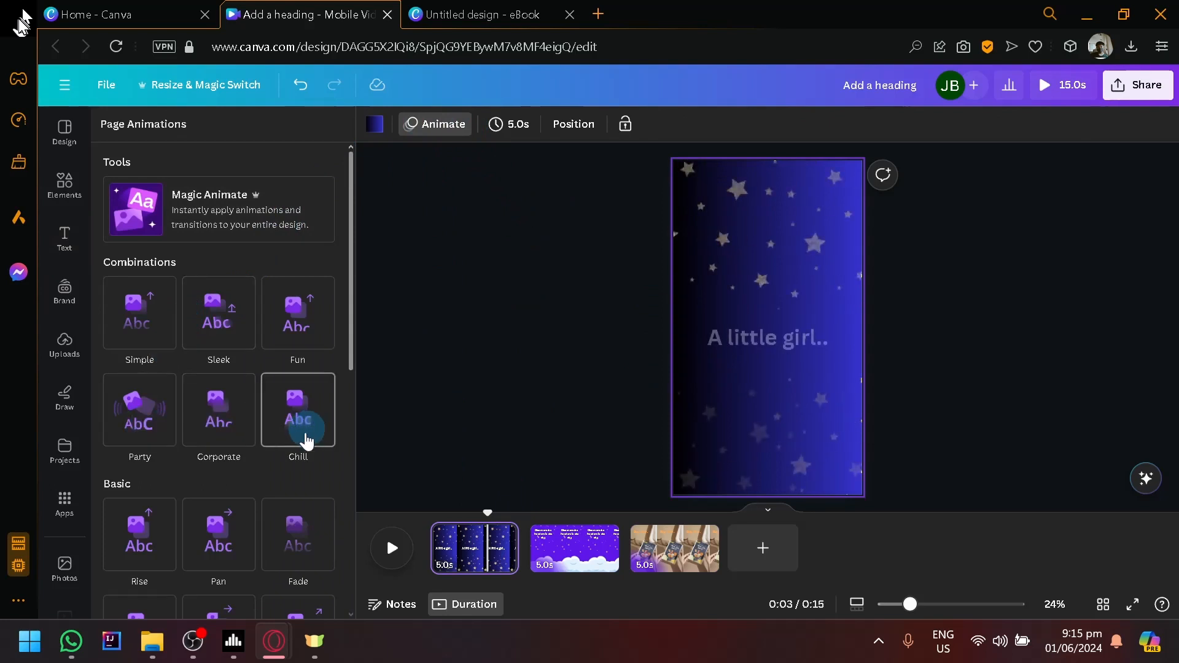
{"action": "left_click", "coordinate": [285, 539]}
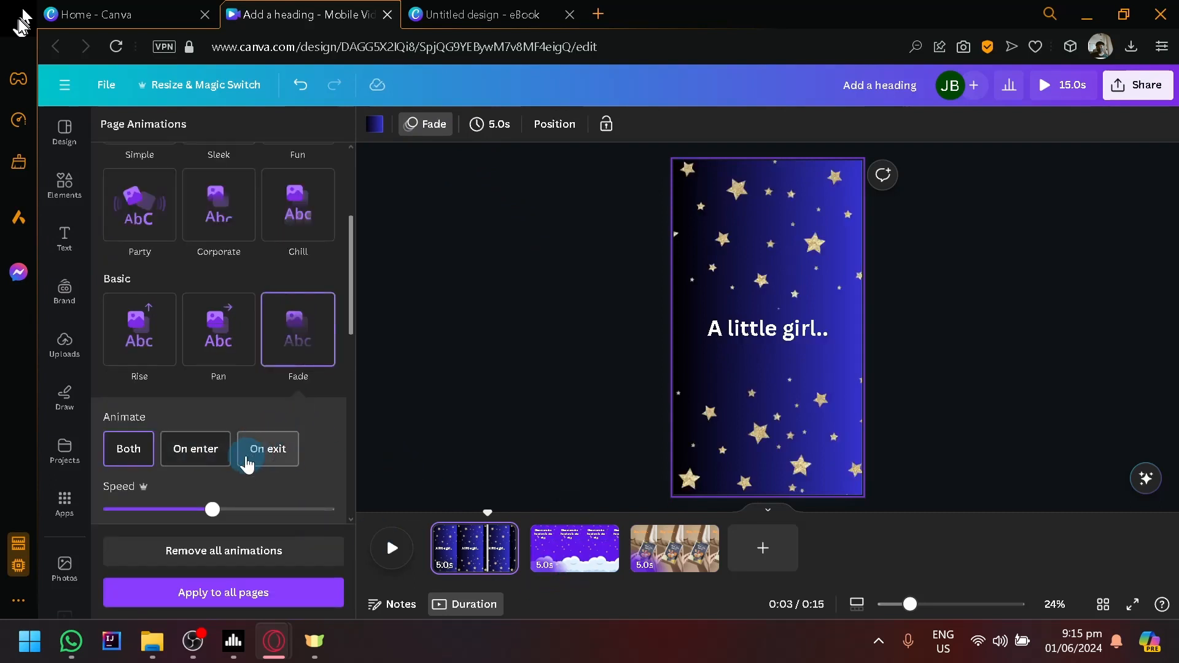
Give the cloud page Breathe and trim pages 1 and 2 to 1.7s and 1.4s
{"action": "left_click", "coordinate": [555, 559]}
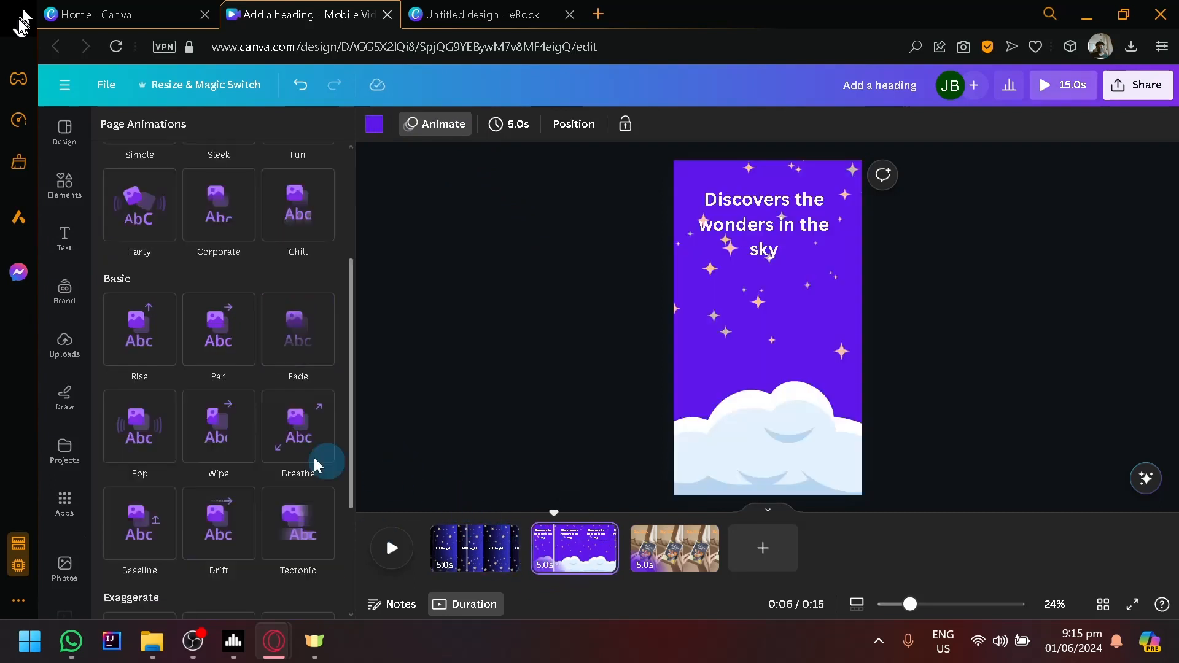
{"action": "left_click", "coordinate": [304, 425]}
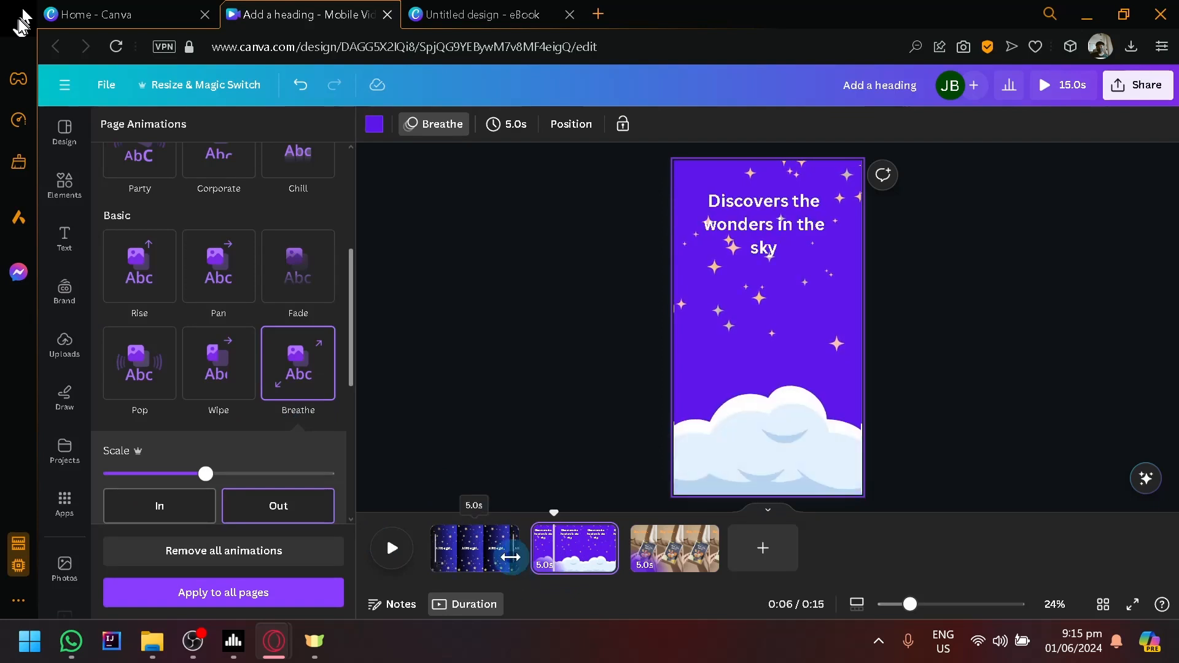
{"action": "left_click_drag", "start_coordinate": [514, 558], "coordinate": [479, 553]}
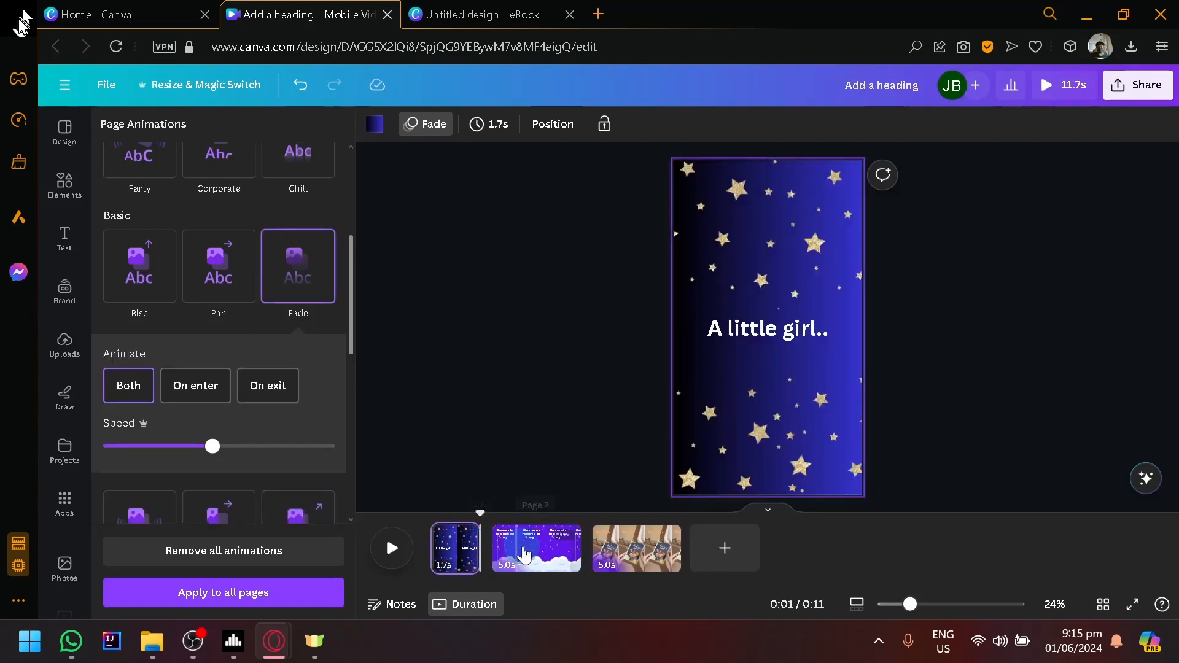
{"action": "left_click", "coordinate": [563, 550]}
{"action": "left_click_drag", "start_coordinate": [577, 547], "coordinate": [543, 548]}
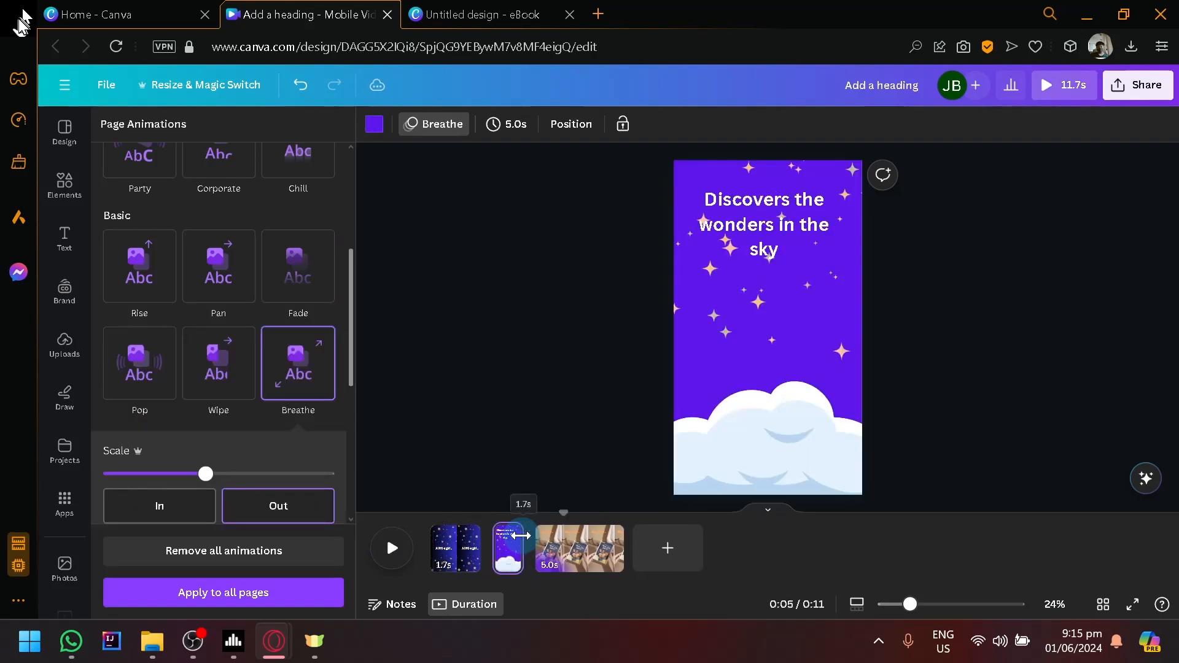
{"action": "left_click", "coordinate": [448, 547]}
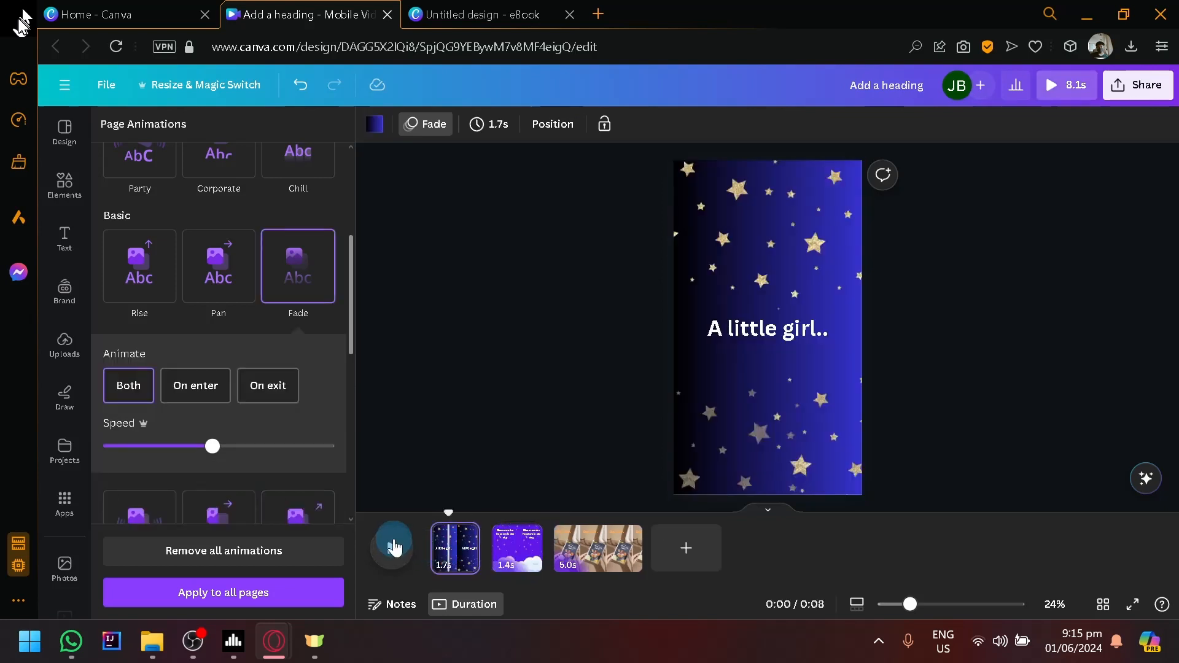
{"action": "left_click", "coordinate": [393, 548]}
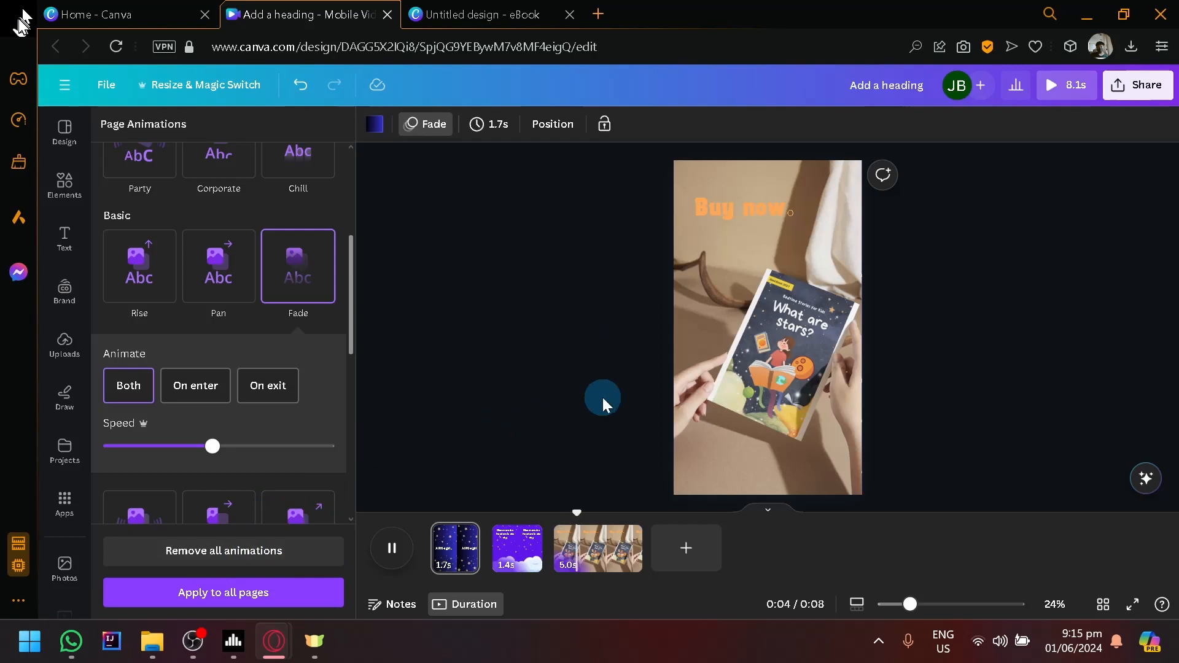
{"action": "left_click", "coordinate": [391, 547]}
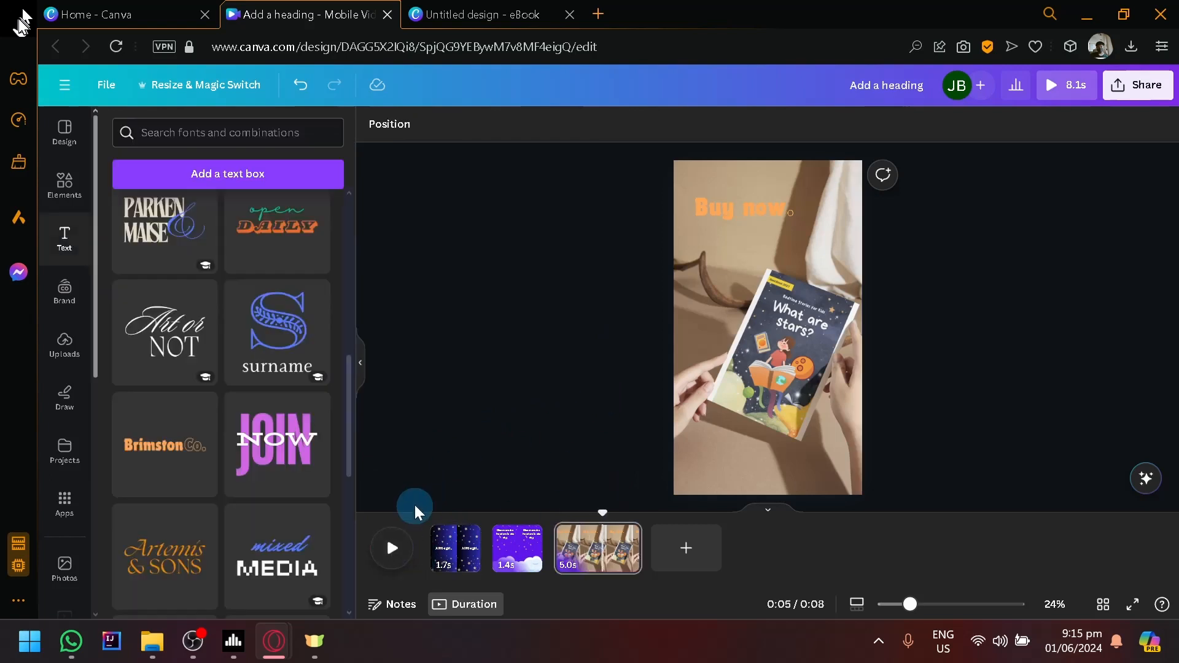
{"action": "left_click", "coordinate": [458, 551]}
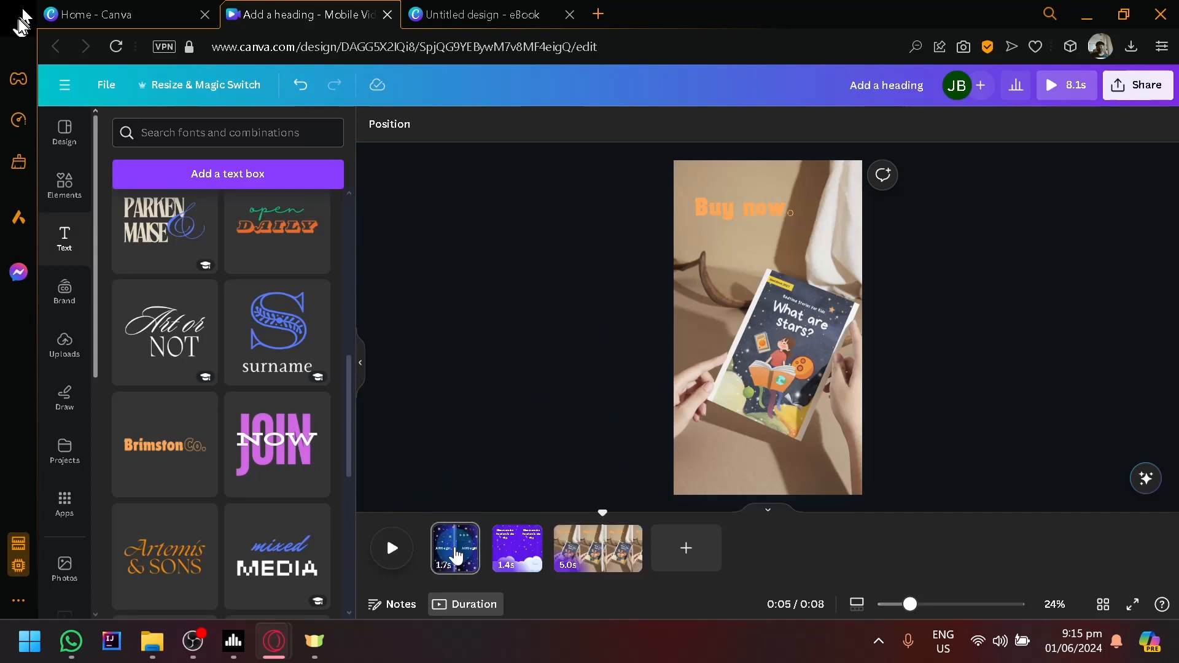